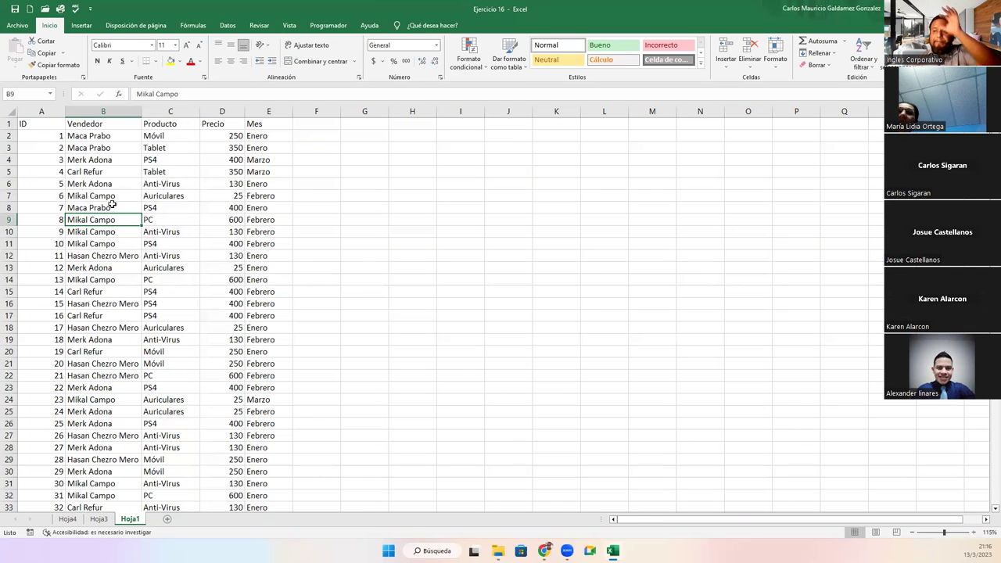
Examine the extent of the ID column and the entries in the Vendedor, Producto, Precio and Mes columns on Hoja1.
left_click(45, 125)
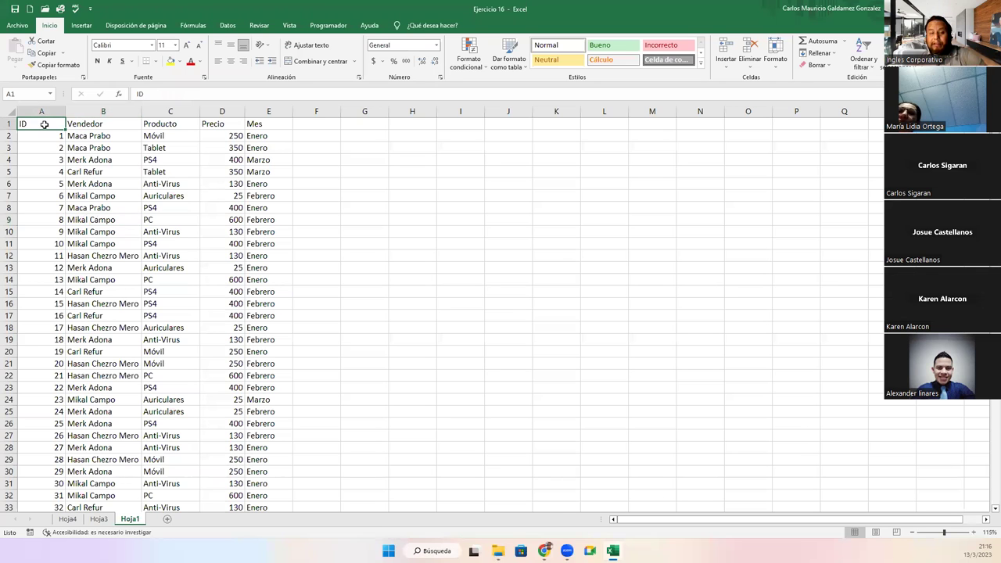
key("ctrl+shift+Down")
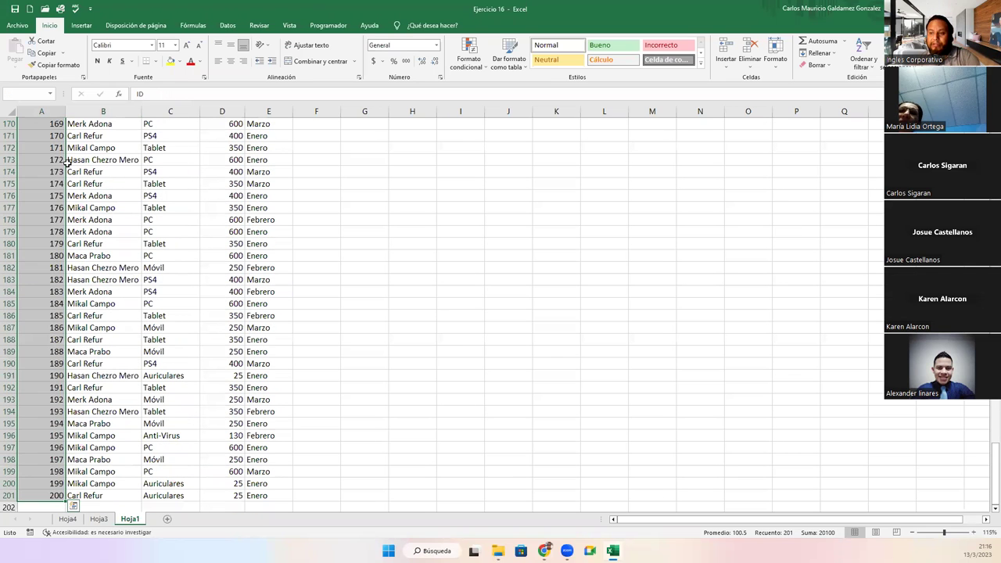
scroll(86, 244, "up", 20)
key("ctrl+Home")
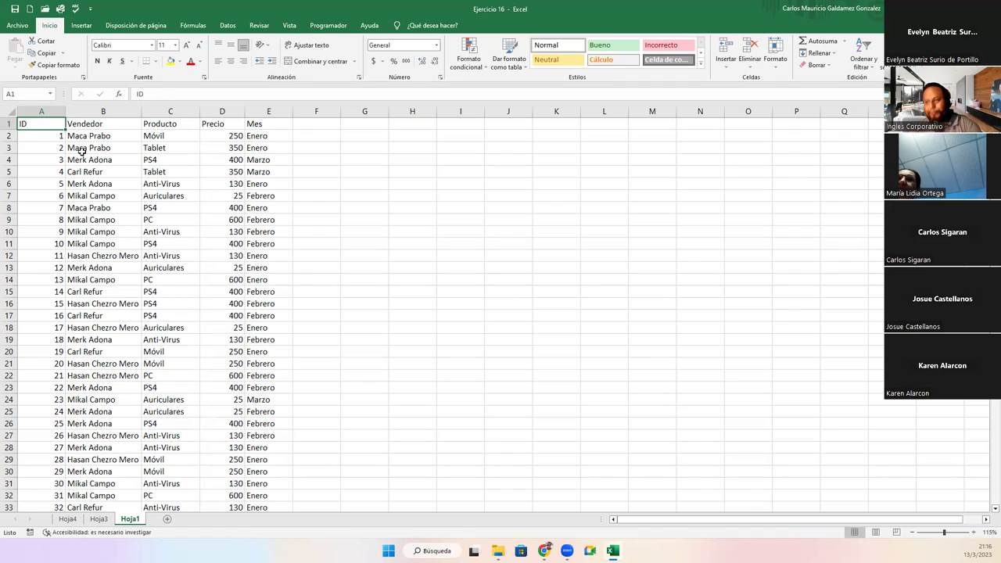
left_click(33, 136)
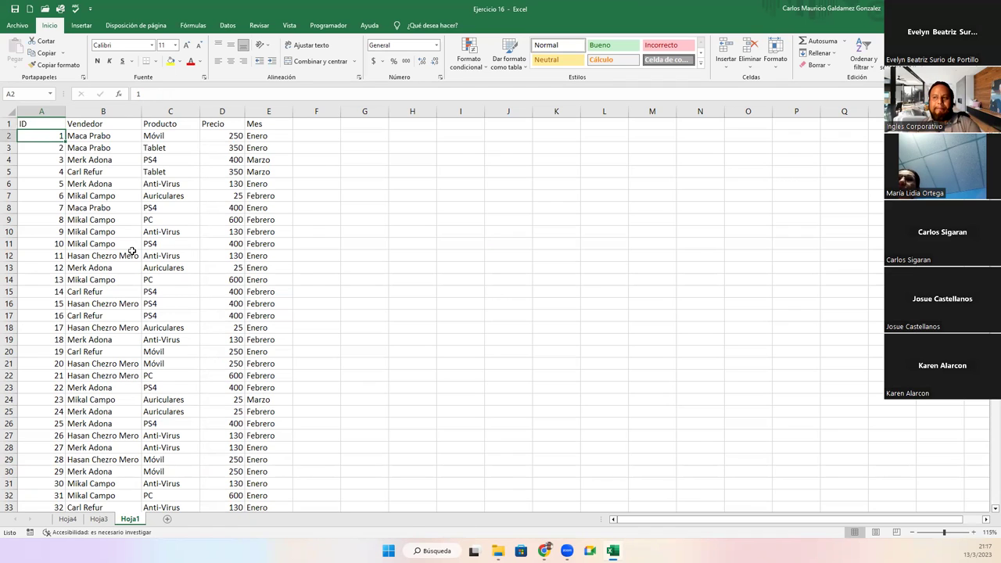
left_click(144, 134)
left_click_drag(152, 185, 156, 269)
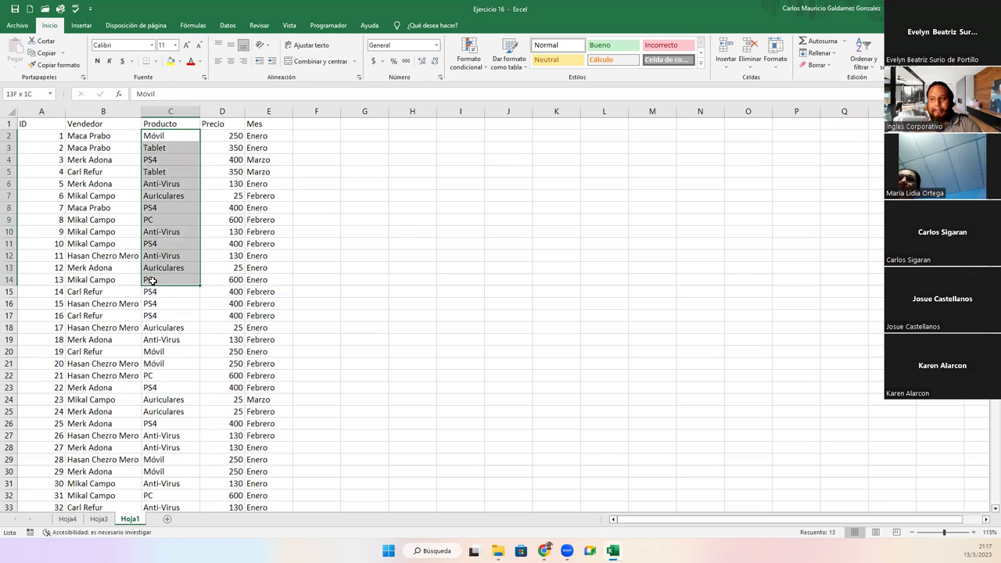
left_click_drag(216, 135, 223, 271)
left_click_drag(268, 135, 274, 280)
left_click_drag(86, 137, 80, 220)
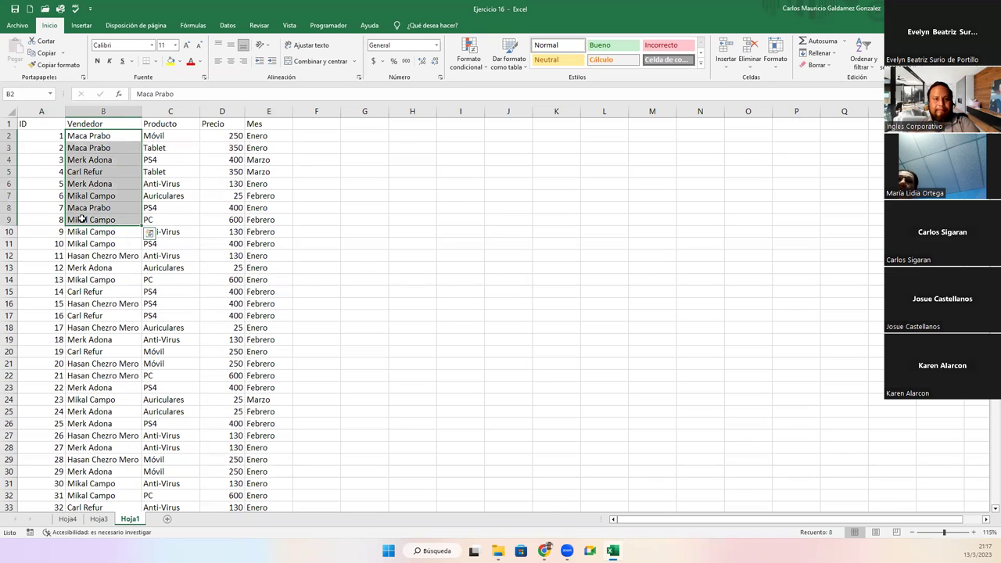
left_click(76, 219)
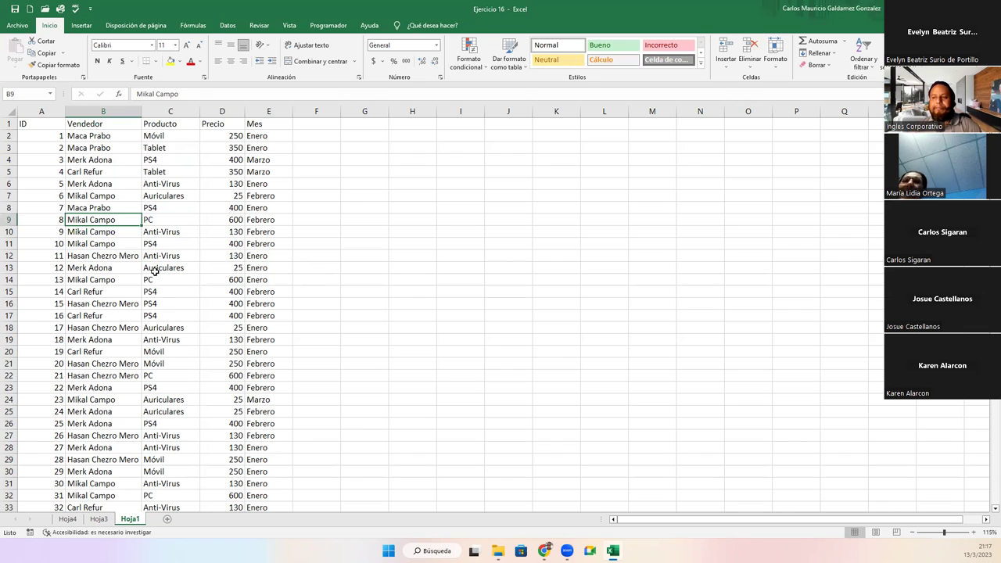
Review the header cells in row 1, from ID across to Mes.
left_click(42, 127)
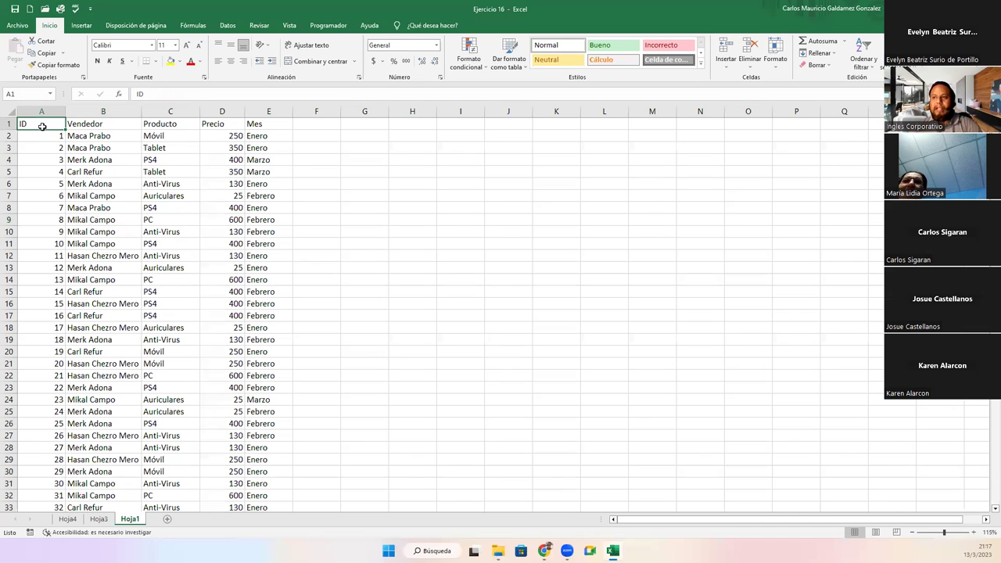
left_click(86, 128)
left_click(55, 127)
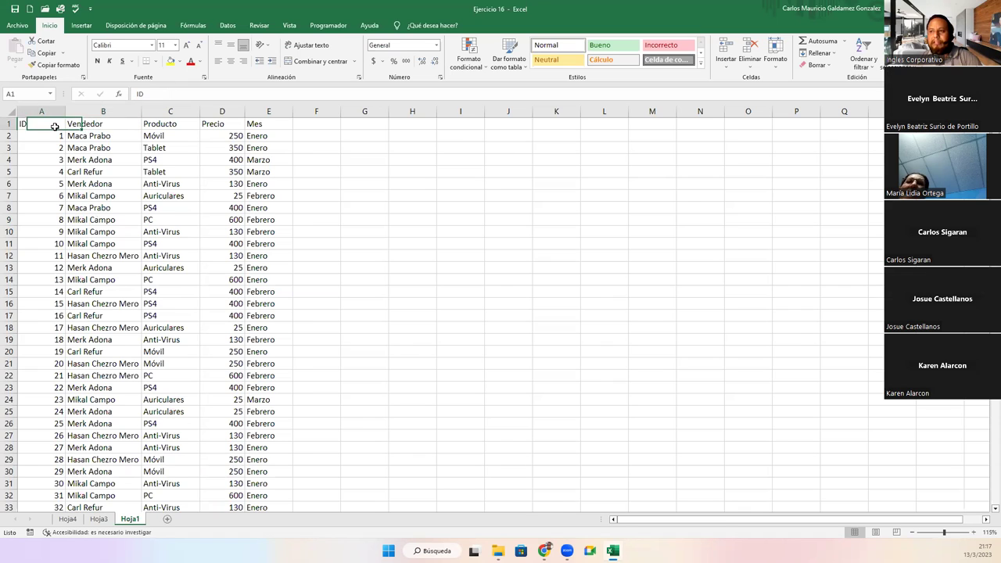
left_click(103, 124)
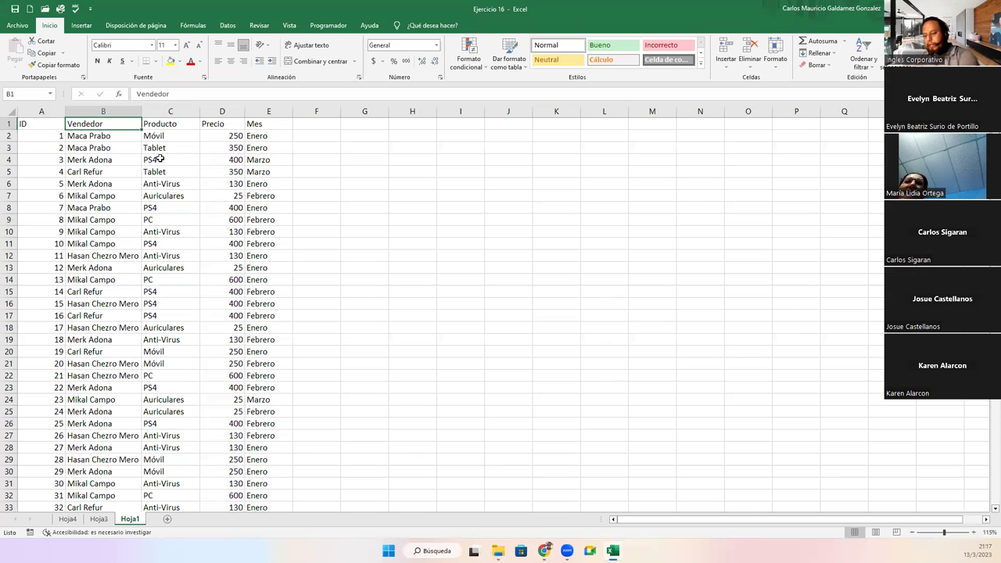
left_click(228, 126)
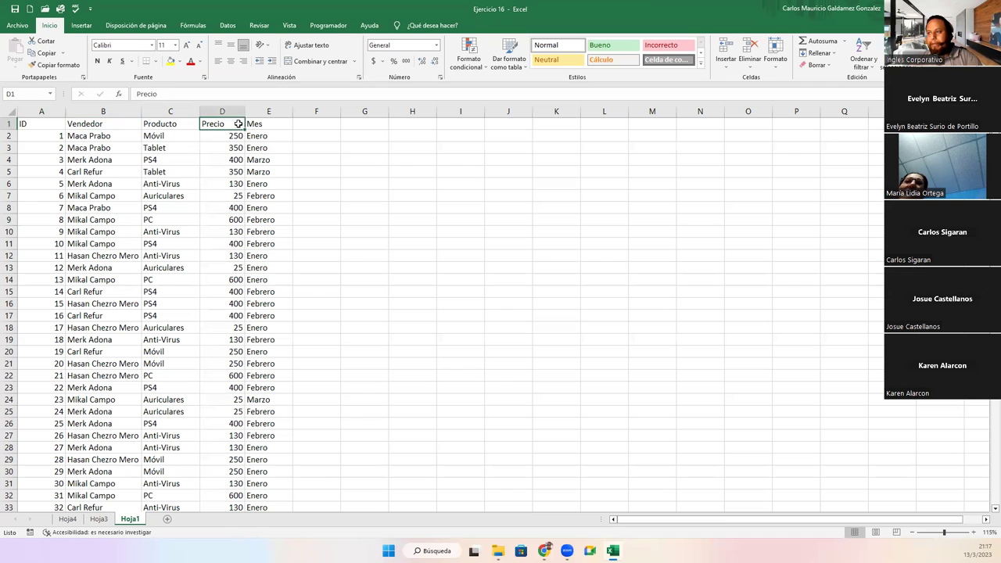
left_click(257, 125)
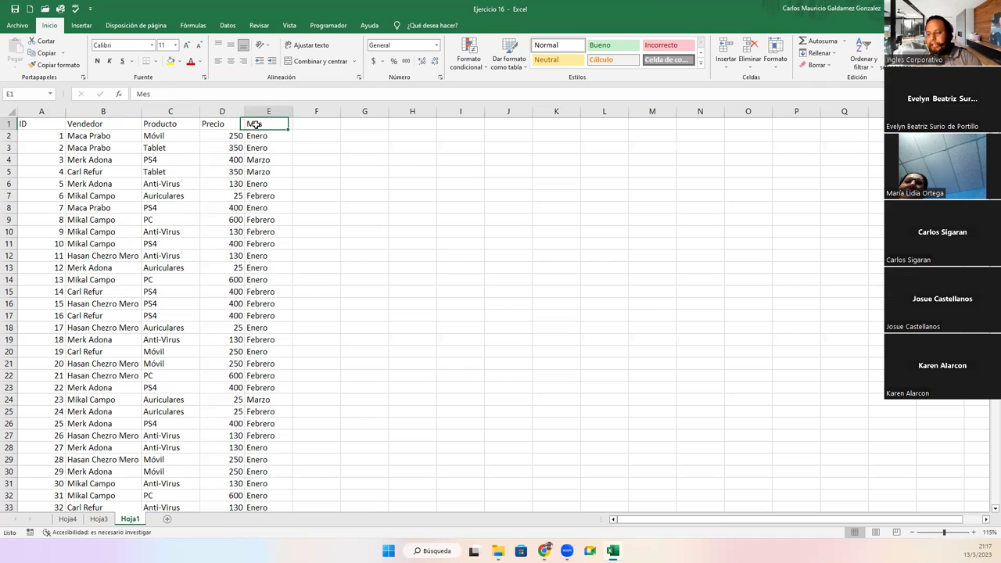
Convert the sales data range A1:E201 on Hoja1 into a table with headers, checking that the range reaches the last record.
left_click(80, 146)
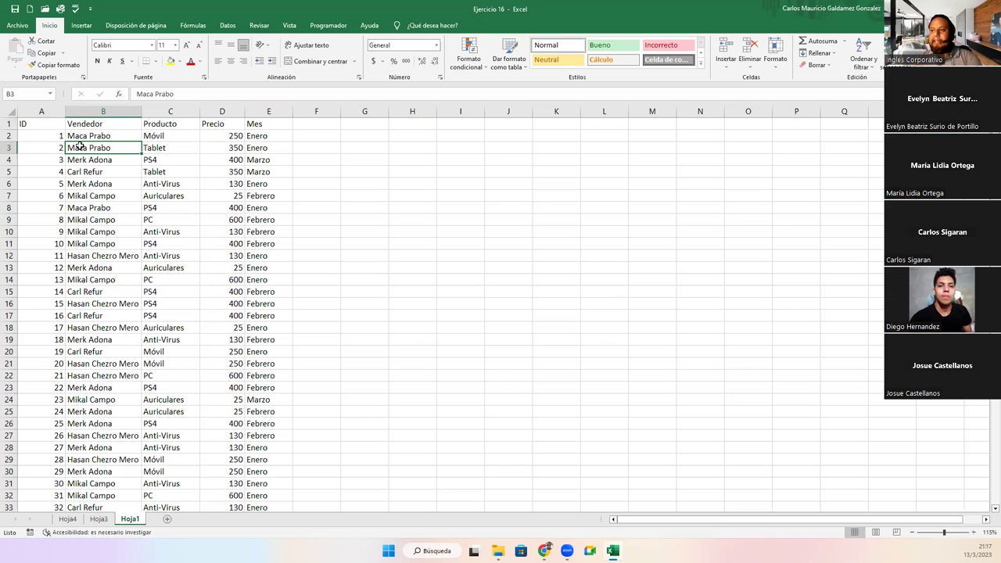
left_click(80, 27)
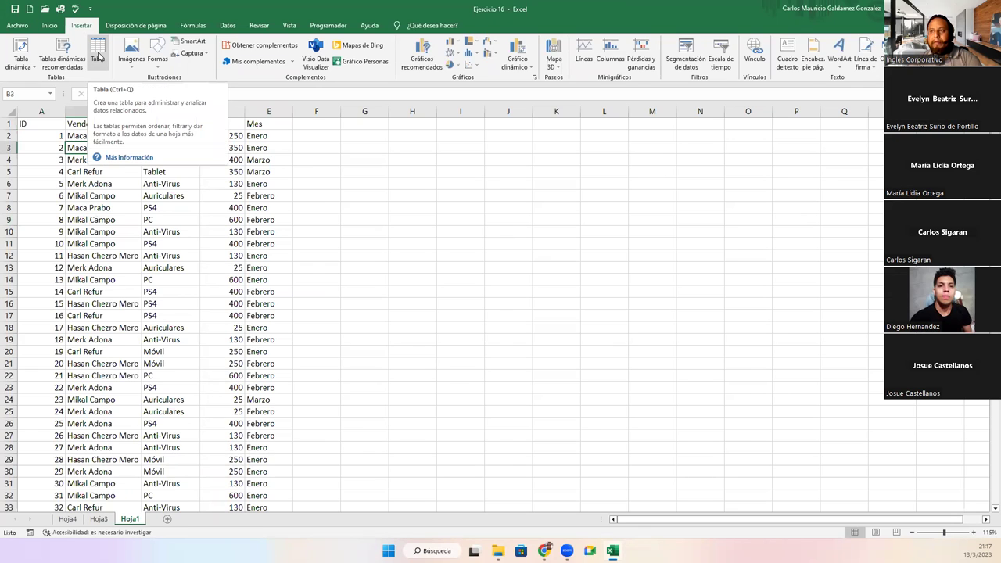
left_click(99, 55)
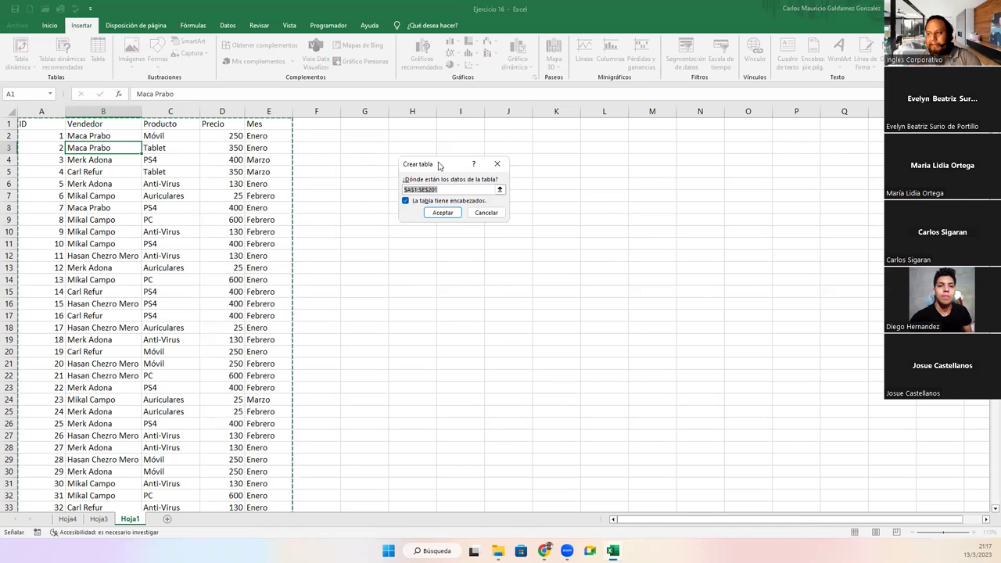
left_click_drag(439, 165, 342, 184)
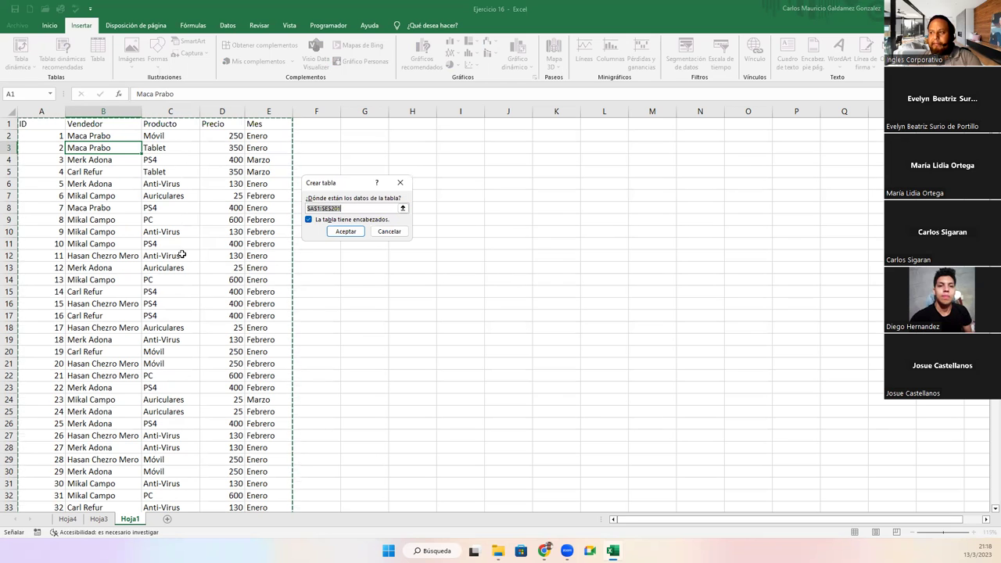
scroll(150, 207, "down", 20)
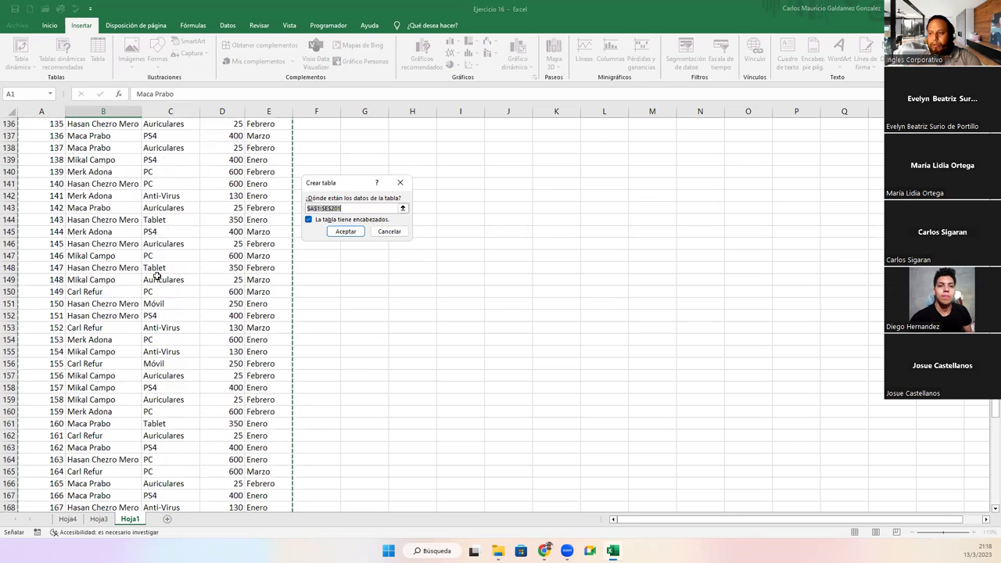
scroll(140, 274, "up", 5)
scroll(140, 275, "up", 1)
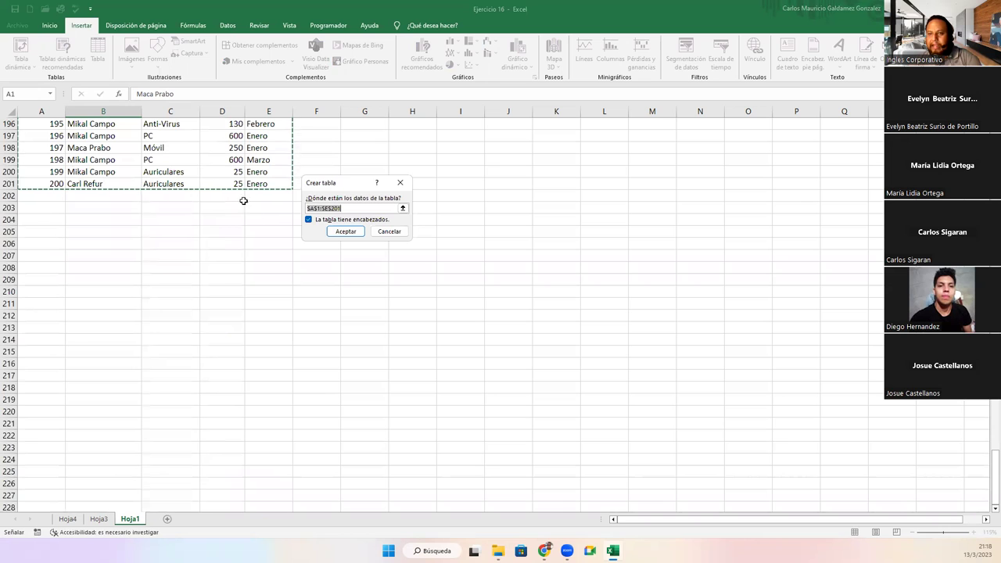
scroll(180, 190, "up", 20)
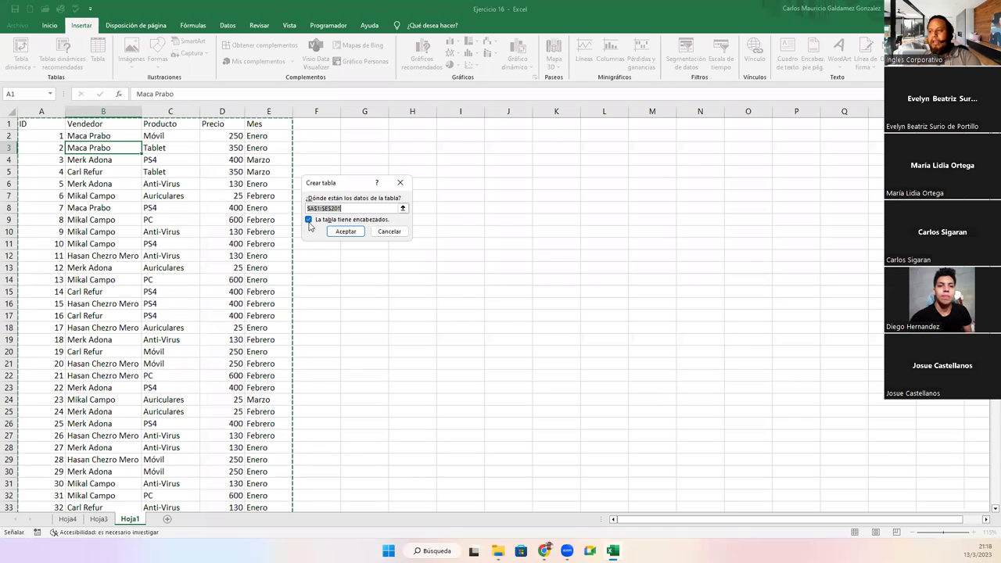
left_click(341, 233)
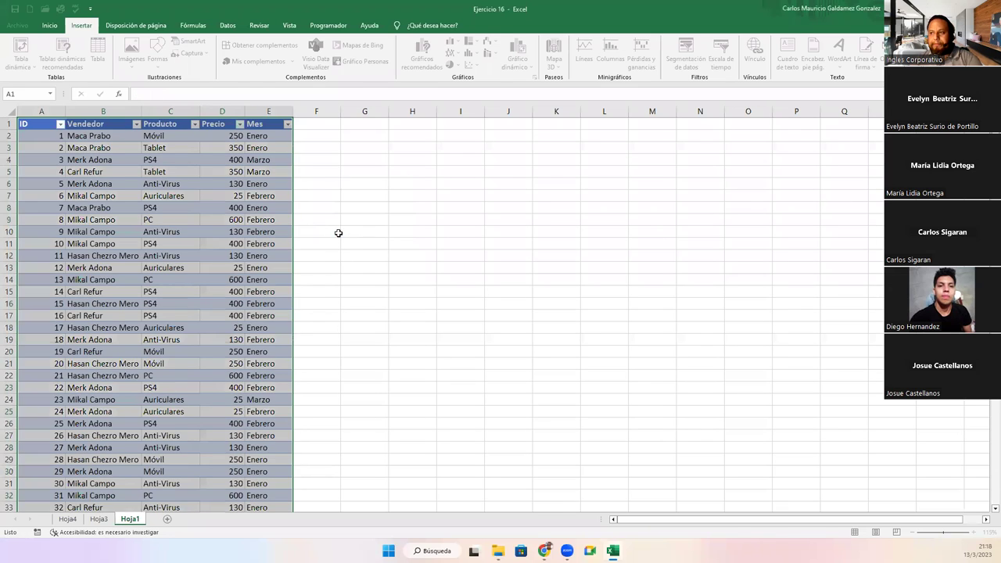
left_click(165, 240)
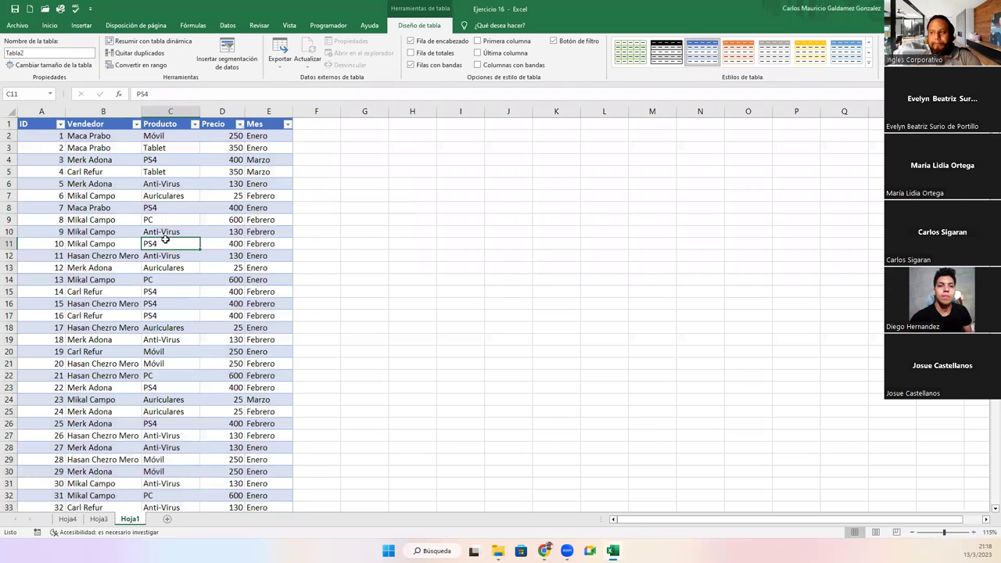
Apply the Contabilidad number format to all values in the table's Precio column.
left_click(214, 134)
key("ctrl+shift+Down")
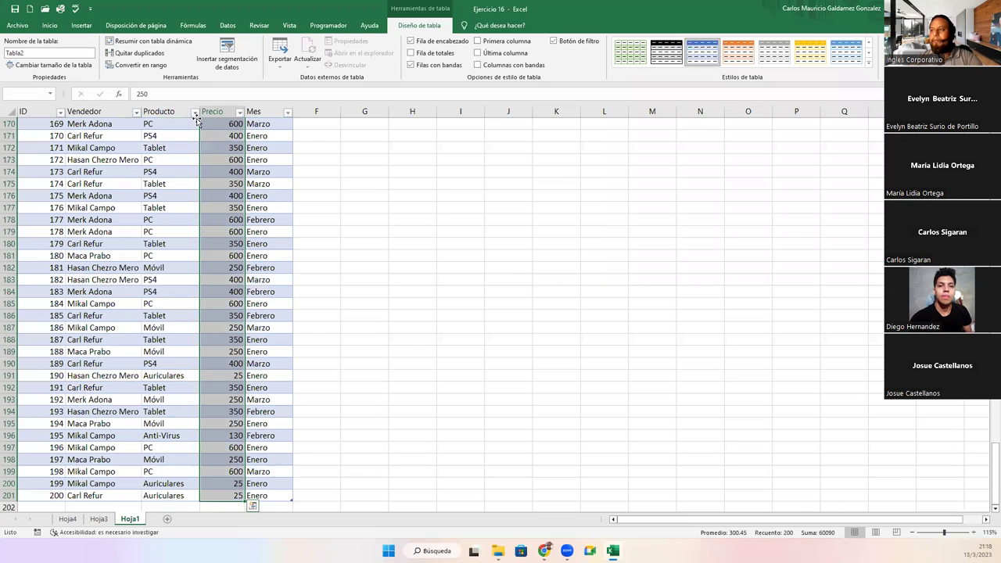
left_click(49, 25)
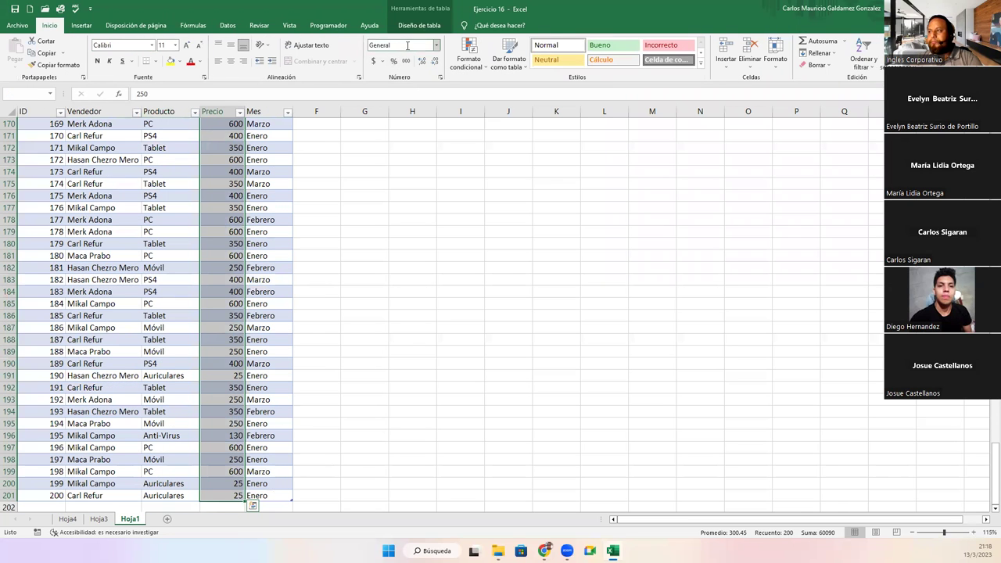
left_click(437, 45)
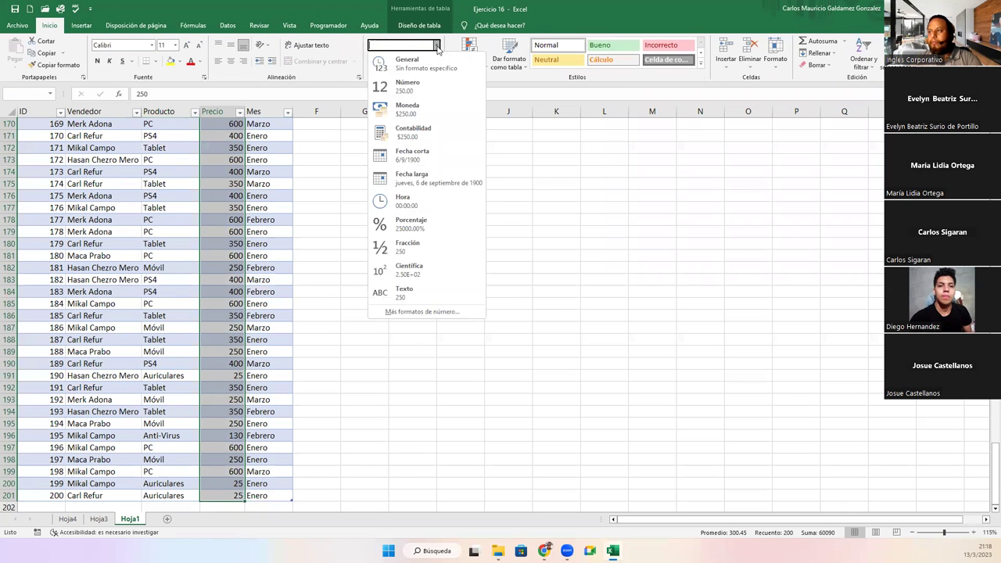
left_click(413, 131)
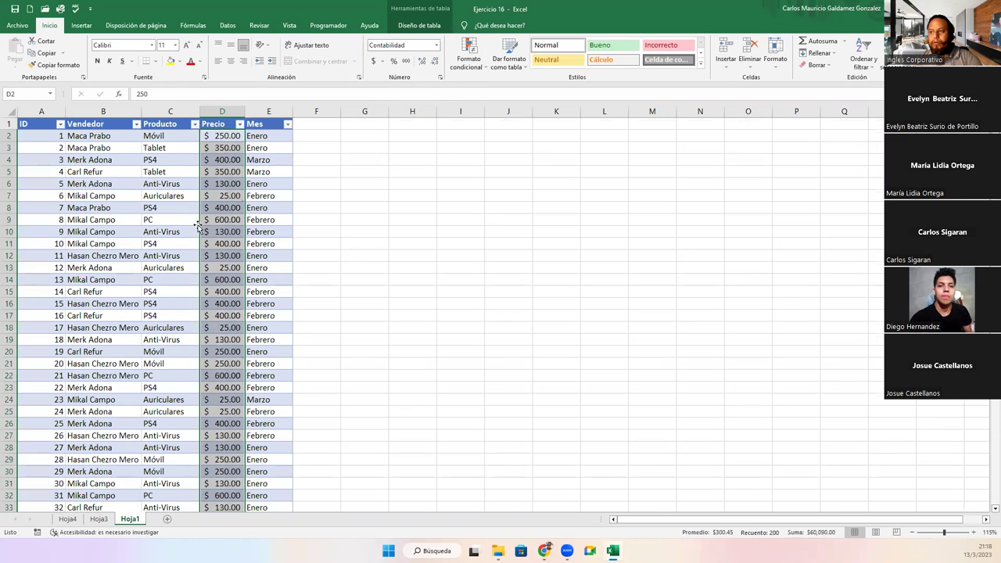
left_click(144, 229)
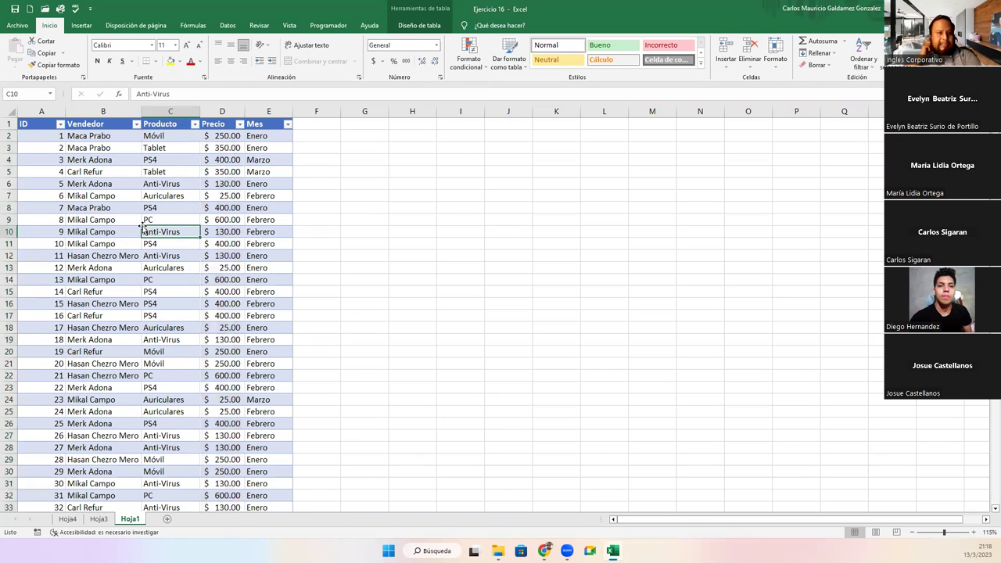
Look over the formatted table's Vendedor, Producto, Precio and Mes columns and its lower rows.
left_click(145, 219)
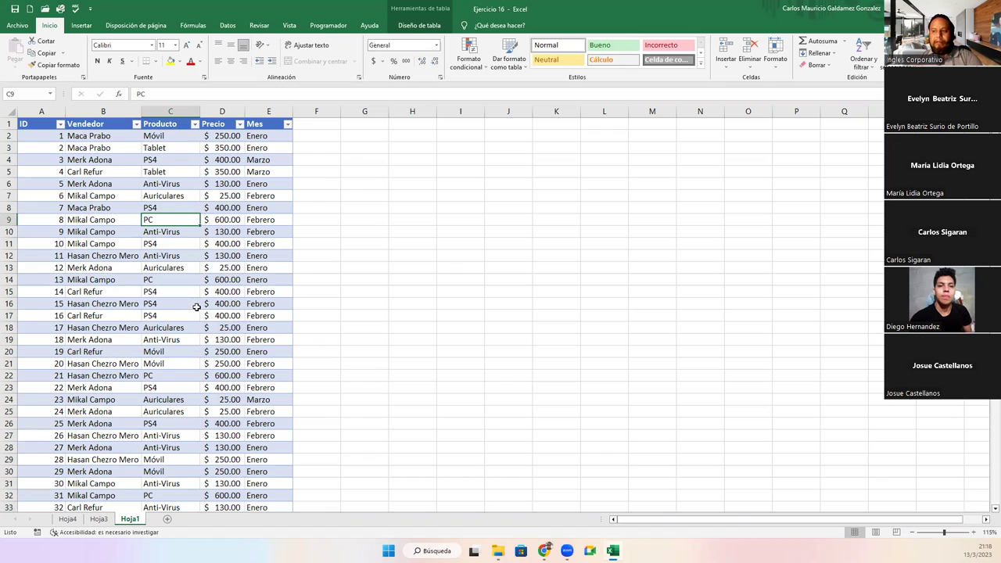
left_click_drag(81, 137, 92, 267)
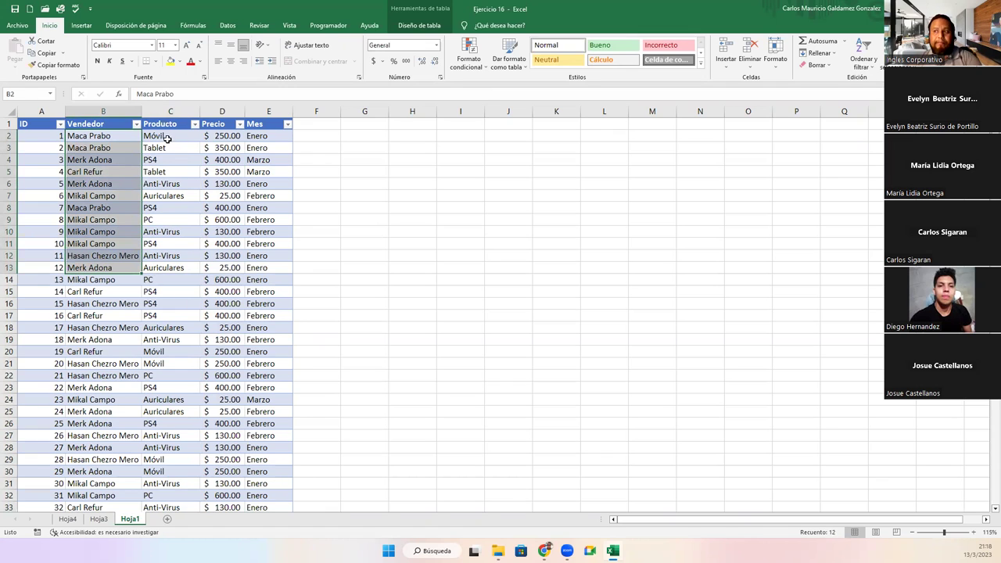
left_click_drag(165, 140, 168, 269)
left_click_drag(218, 137, 219, 264)
left_click_drag(268, 137, 272, 267)
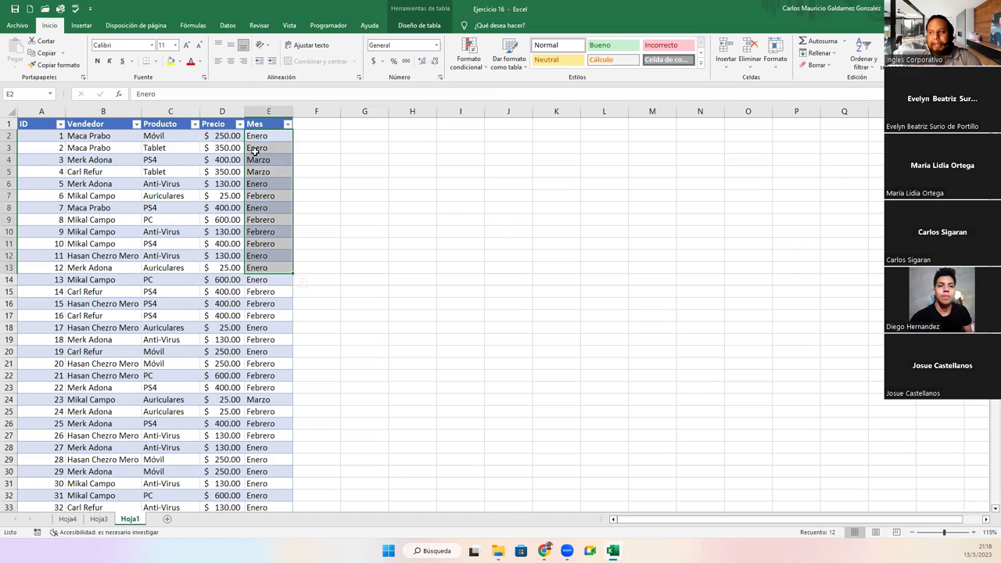
scroll(279, 281, "down", 20)
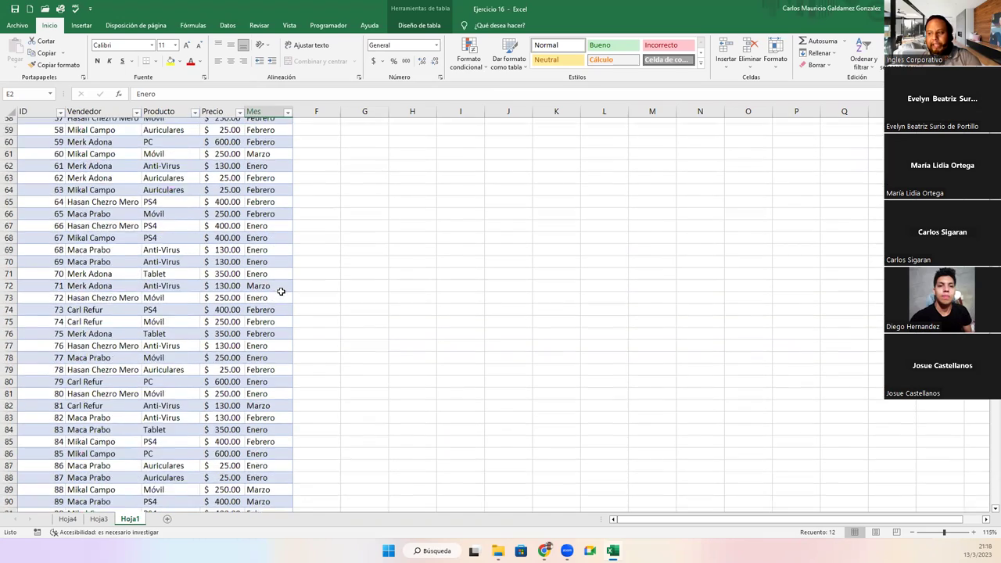
scroll(280, 305, "down", 20)
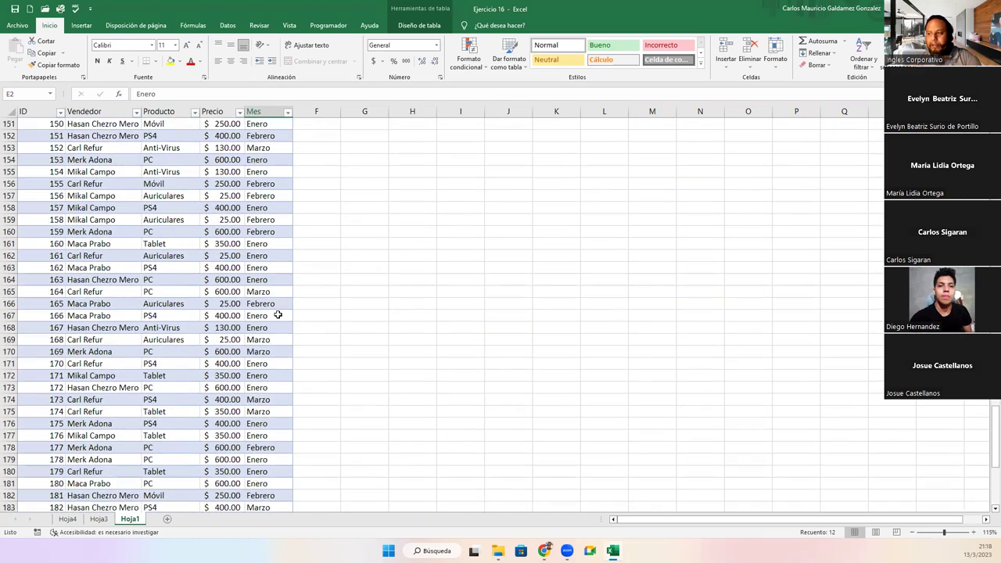
scroll(279, 313, "up", 20)
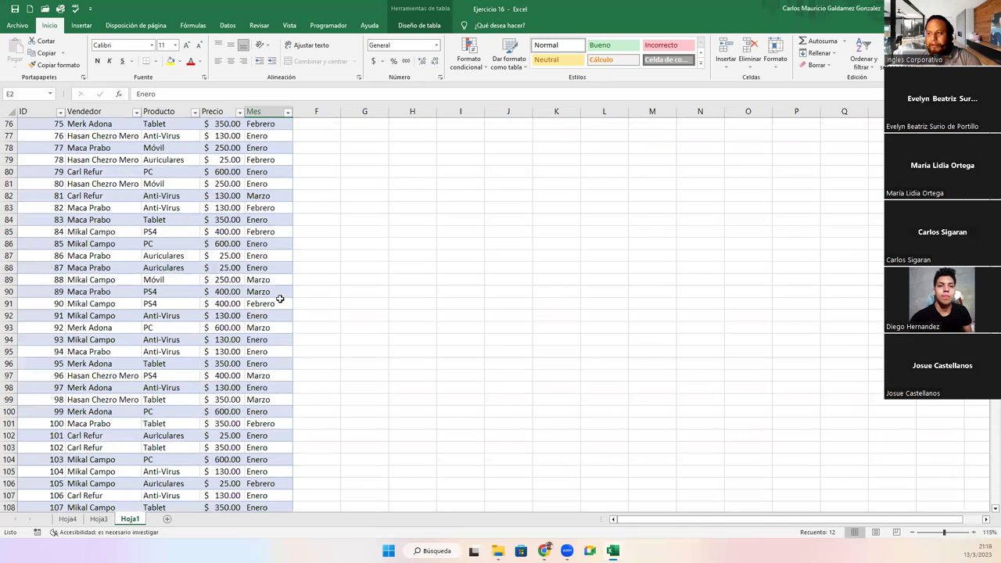
left_click(266, 290)
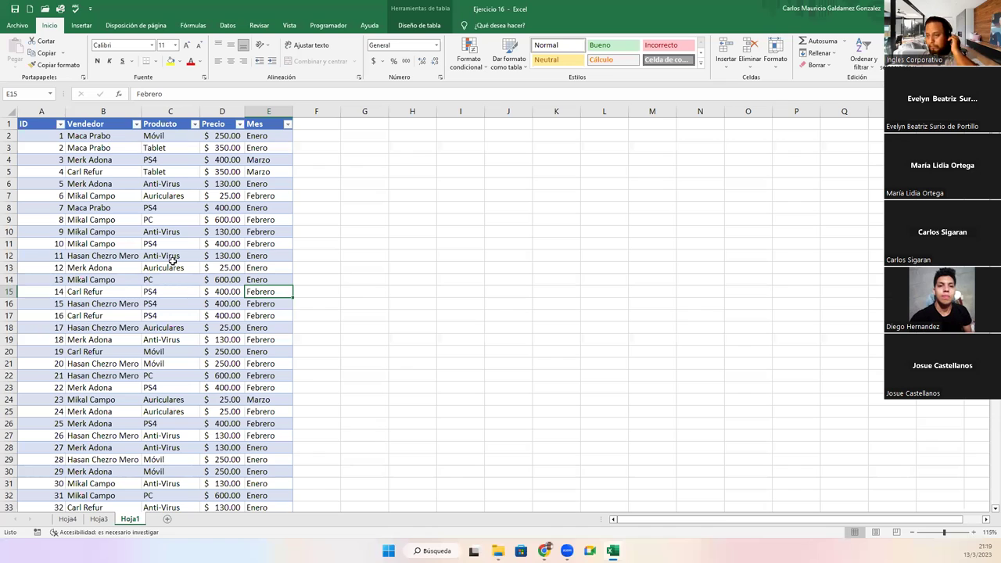
left_click(79, 209)
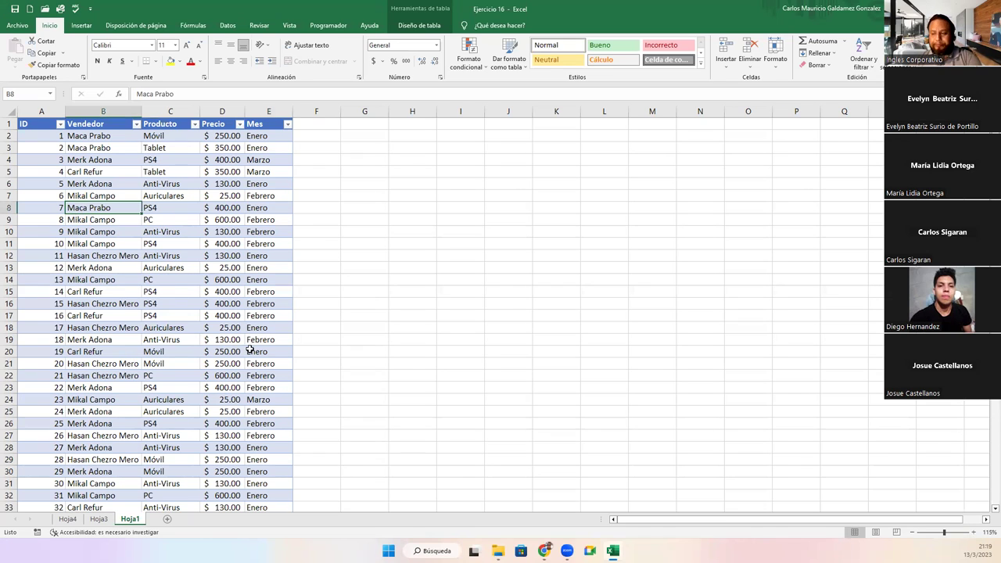
right_click(99, 520)
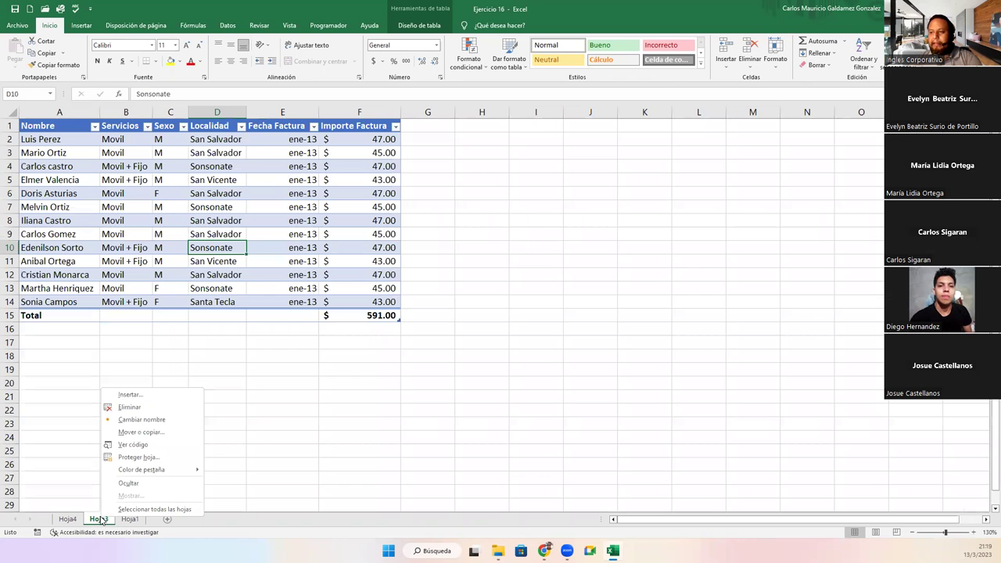
left_click(231, 424)
left_click(128, 519)
left_click(106, 327)
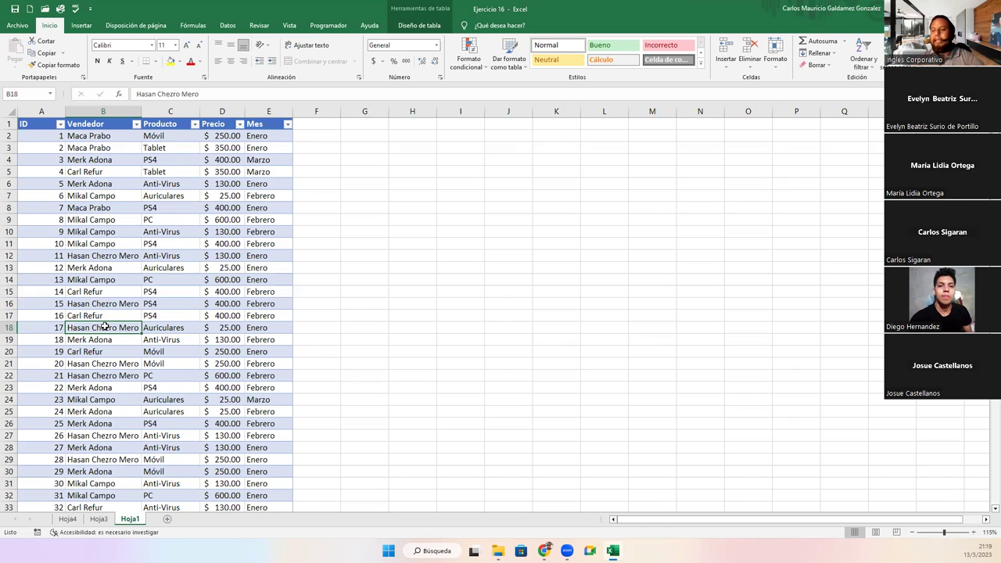
left_click(121, 278)
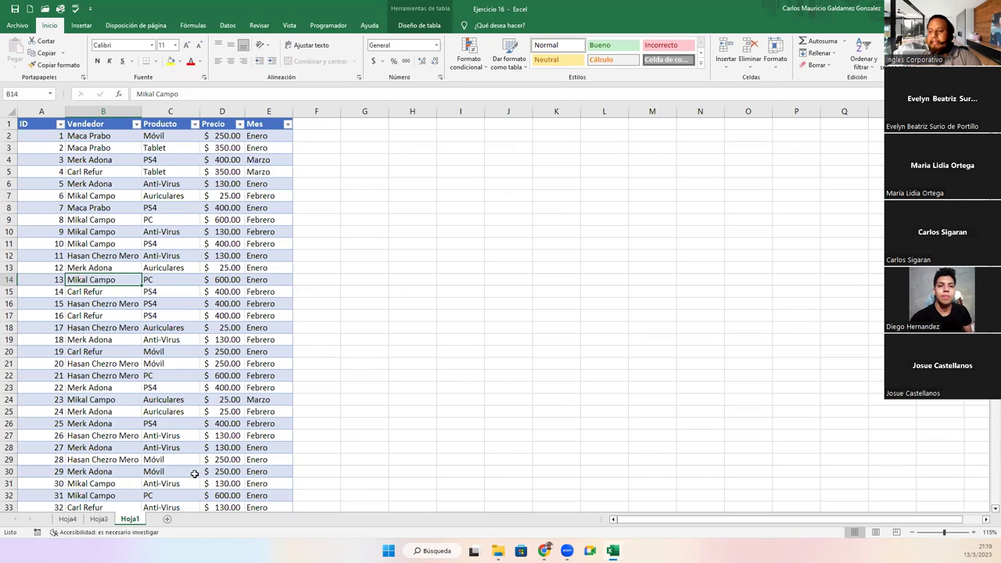
Copy the header and first records of the sales table, A1:E14, and paste them starting at cell I1.
left_click_drag(39, 184, 39, 207)
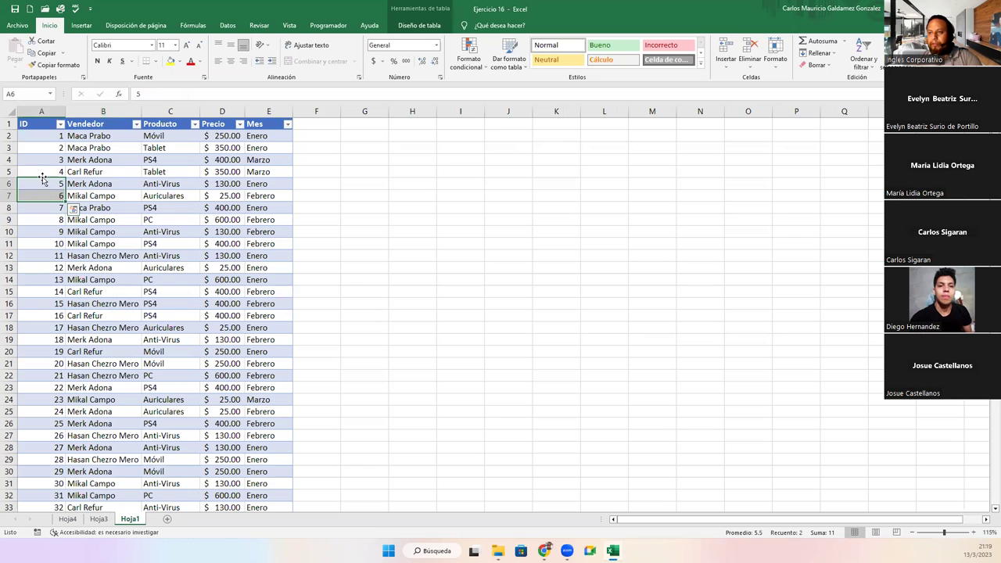
left_click_drag(45, 135, 195, 244)
left_click_drag(41, 125, 289, 280)
key("ctrl+c")
left_click_drag(422, 137, 464, 126)
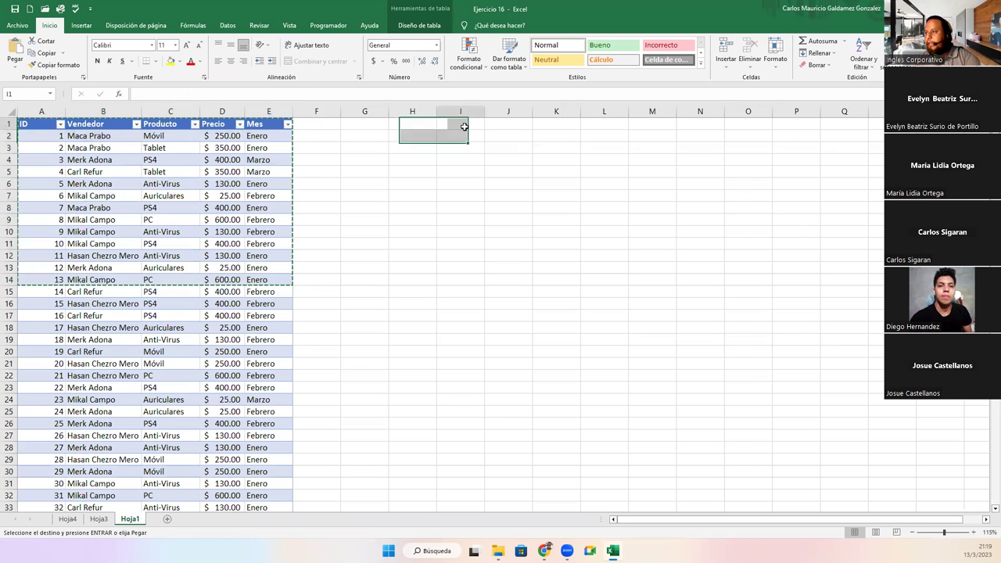
left_click(465, 127)
key("ctrl+v")
left_click(501, 185)
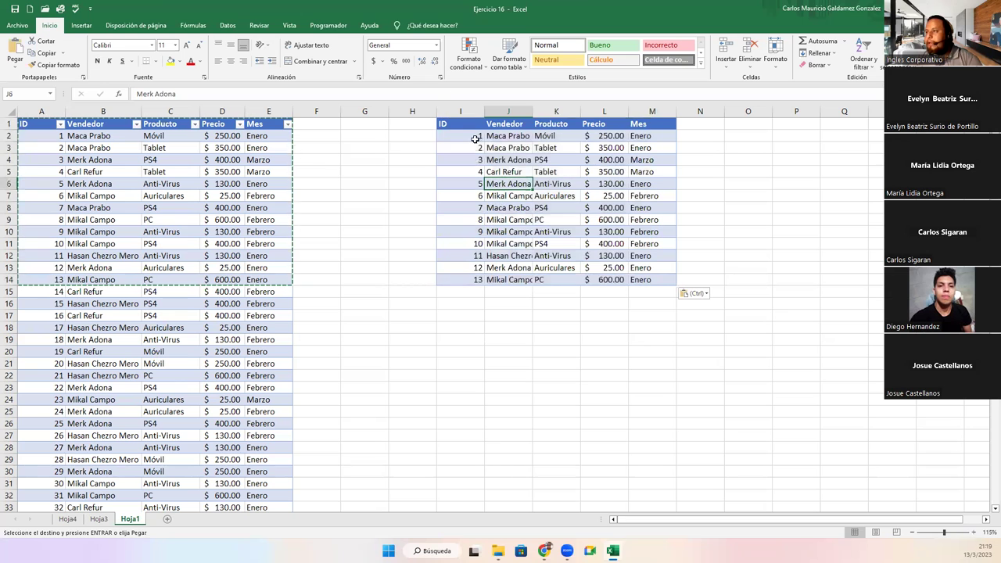
Reduce the pasted copy in I1:M14 to plain values without the table colours or currency format.
left_click_drag(455, 123, 641, 254)
key("ctrl+z")
left_click(539, 196)
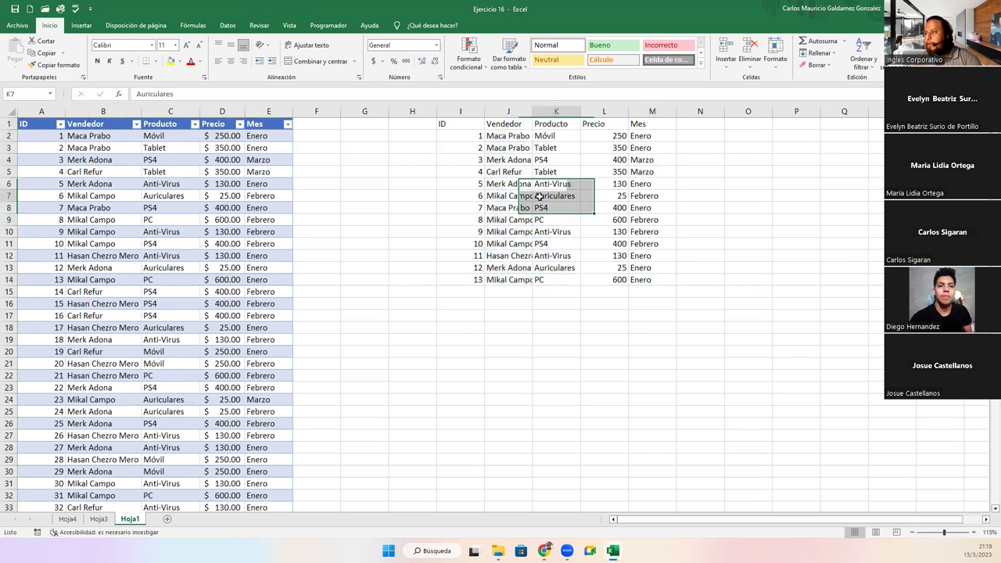
left_click_drag(462, 124, 636, 282)
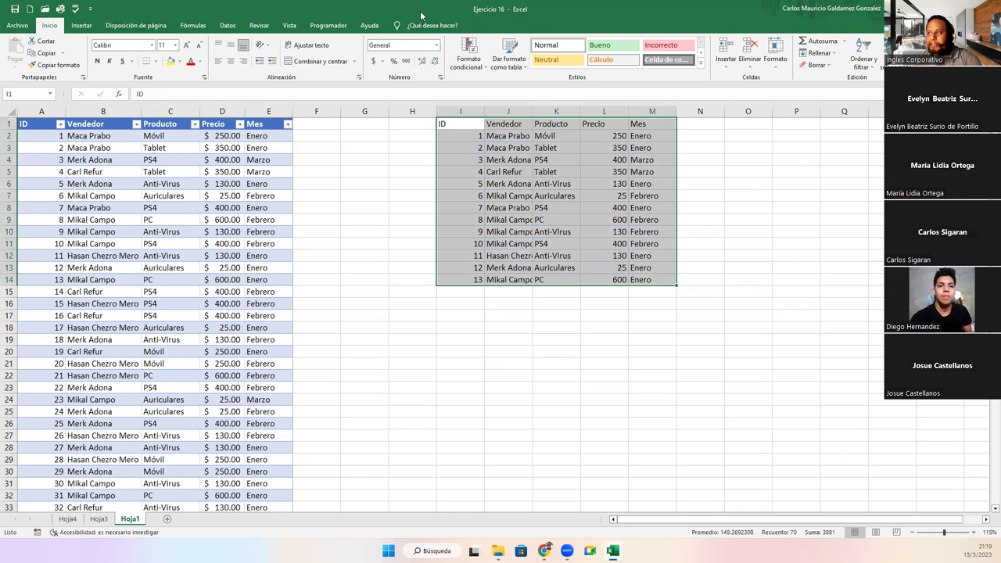
left_click(145, 197)
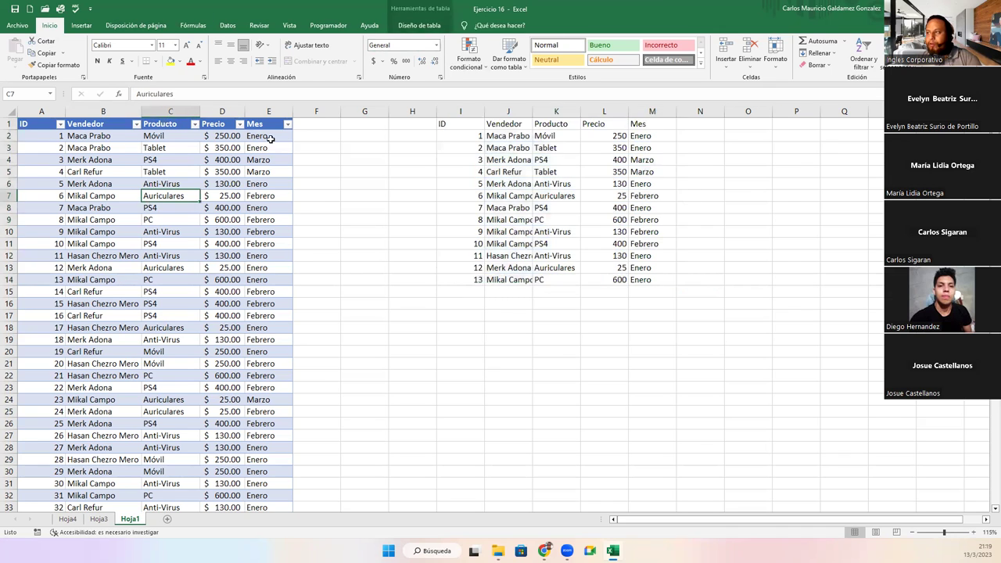
Apply borders around and between all cells of the plain copy in I1:M14.
left_click_drag(460, 125, 647, 275)
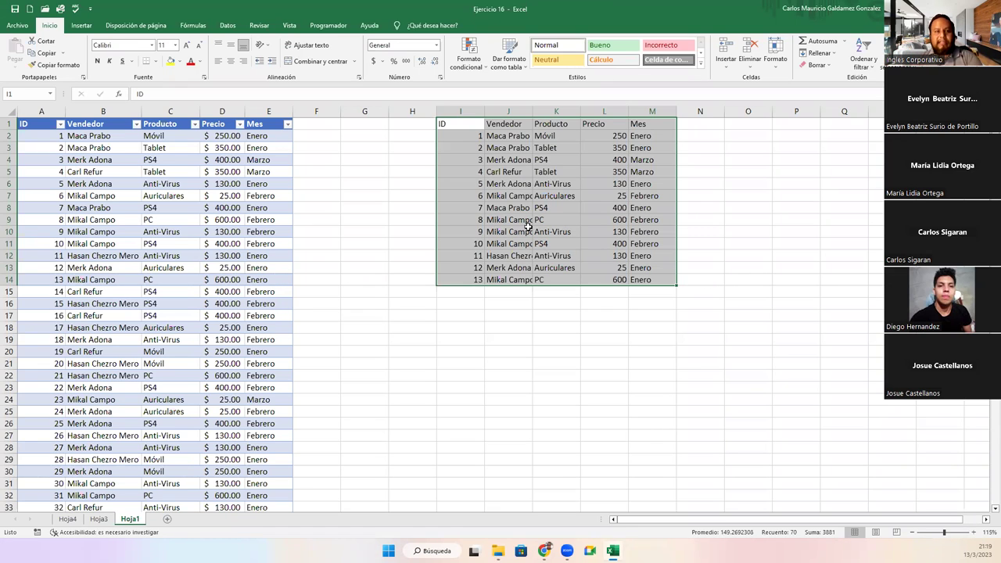
left_click(156, 63)
left_click(180, 148)
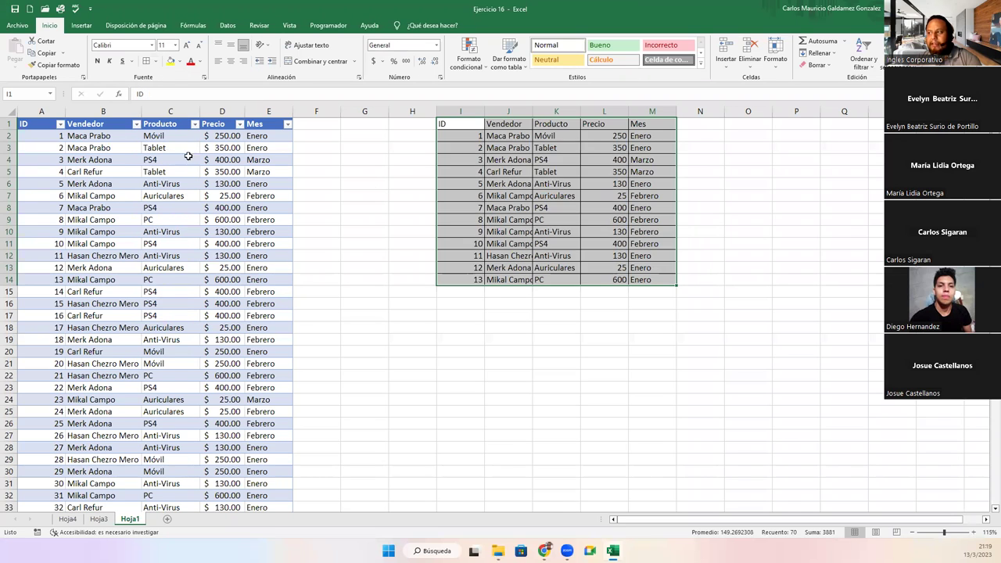
left_click(606, 233)
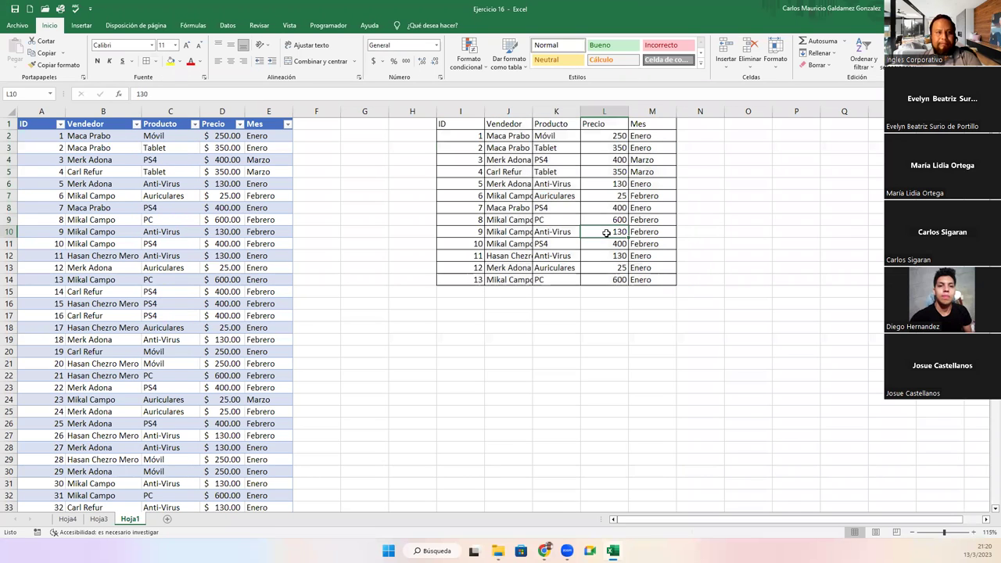
Autofit column J so the Vendedor names in the bordered copy fit their cells.
left_click_drag(455, 128, 646, 283)
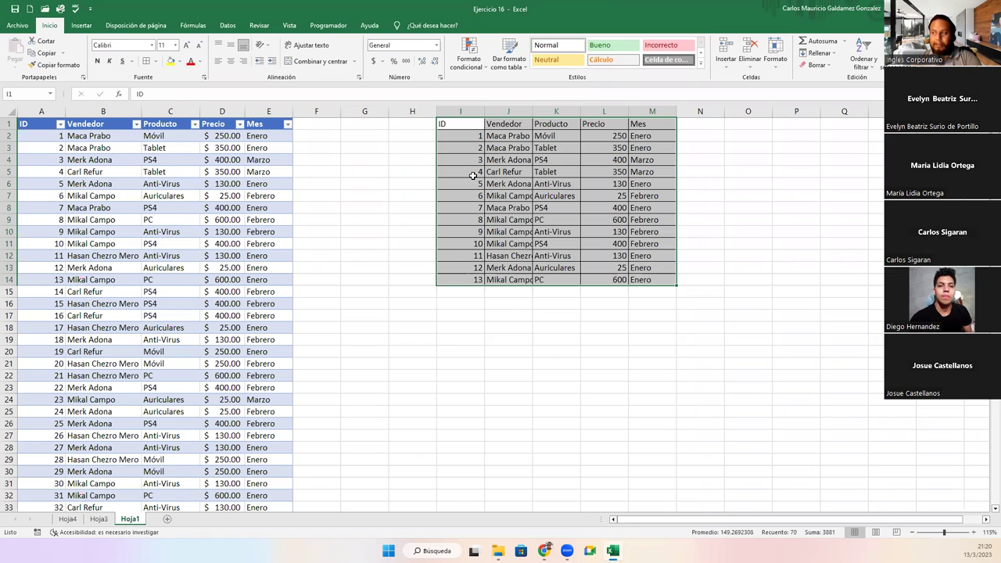
left_click(474, 179)
mouse_move(460, 128)
left_mouse_down()
mouse_move(563, 176)
mouse_move(652, 282)
left_mouse_up()
left_click(481, 227)
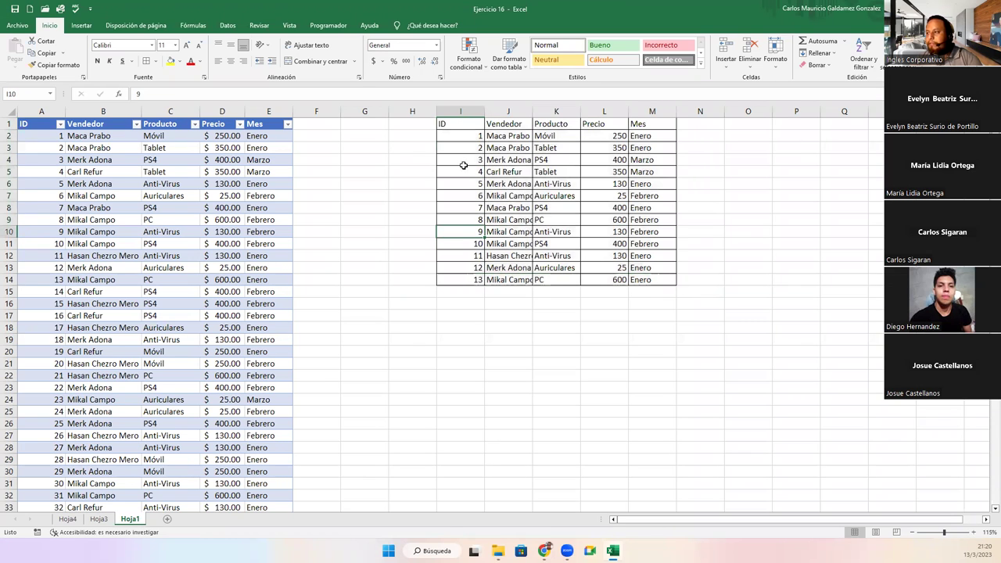
double_click(532, 112)
left_click_drag(466, 127, 576, 223)
left_click(521, 196)
left_click(637, 198)
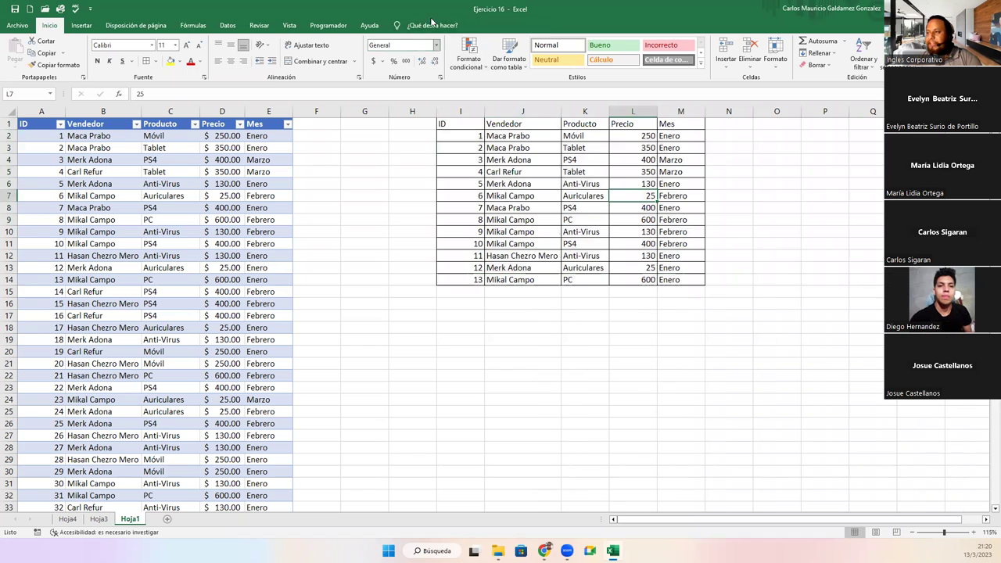
Preview the printout of Hoja1, paging from the formatted table to the bordered copy on page 6, and return to the sheet.
left_click(135, 220)
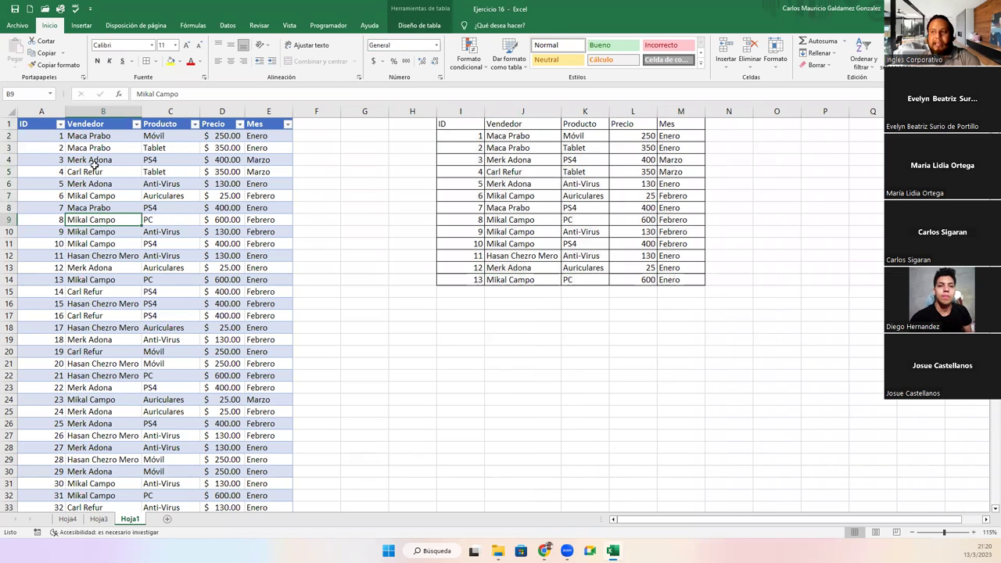
left_click_drag(31, 125, 301, 389)
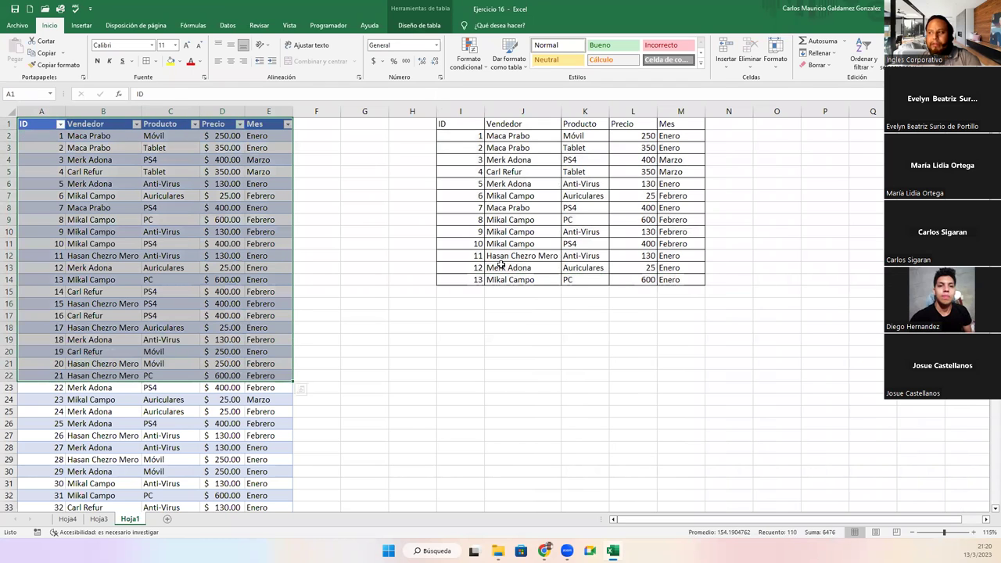
left_click(529, 213)
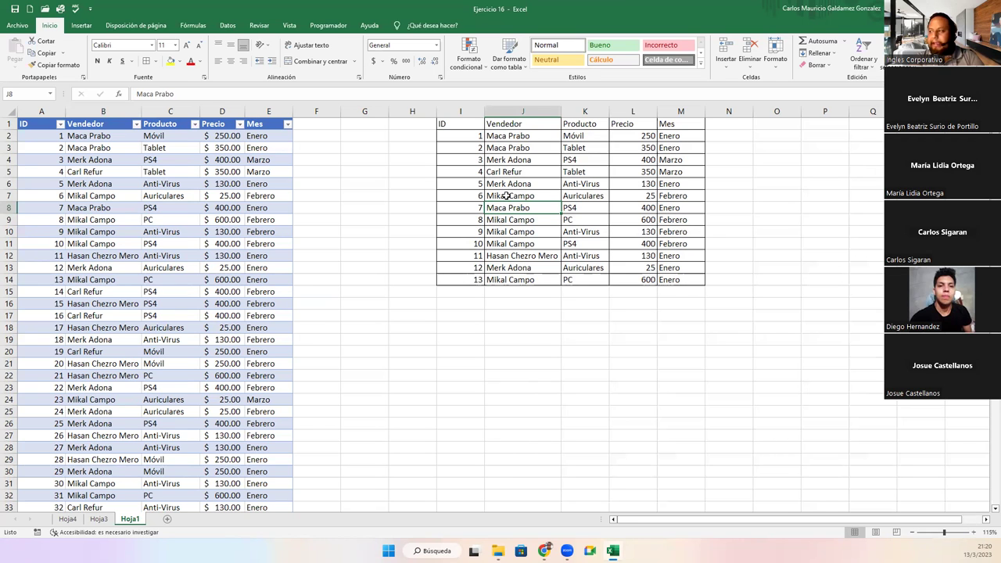
key("ctrl+p")
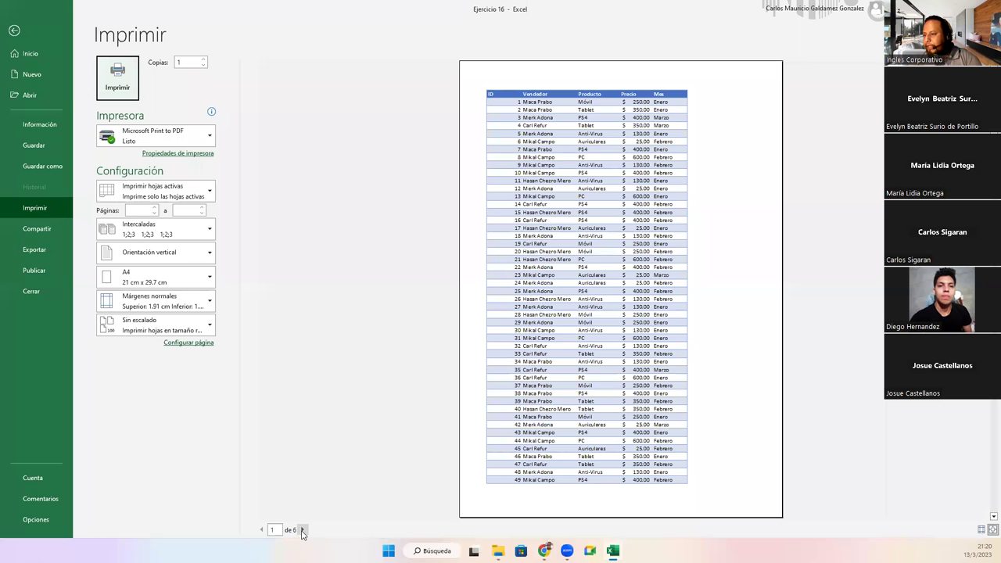
left_click(302, 529)
left_click(302, 529)
left_click(302, 529)
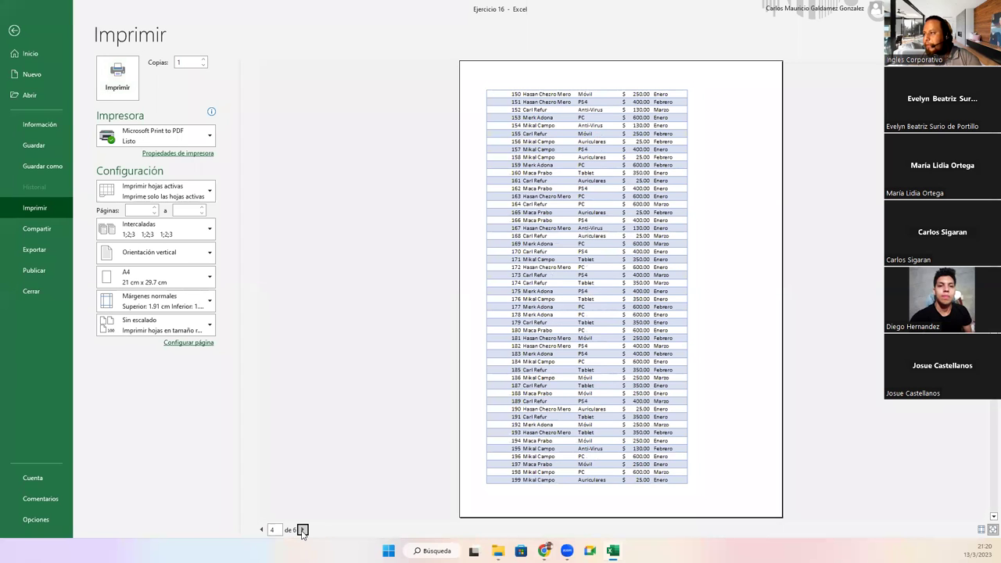
left_click(302, 529)
left_click(302, 530)
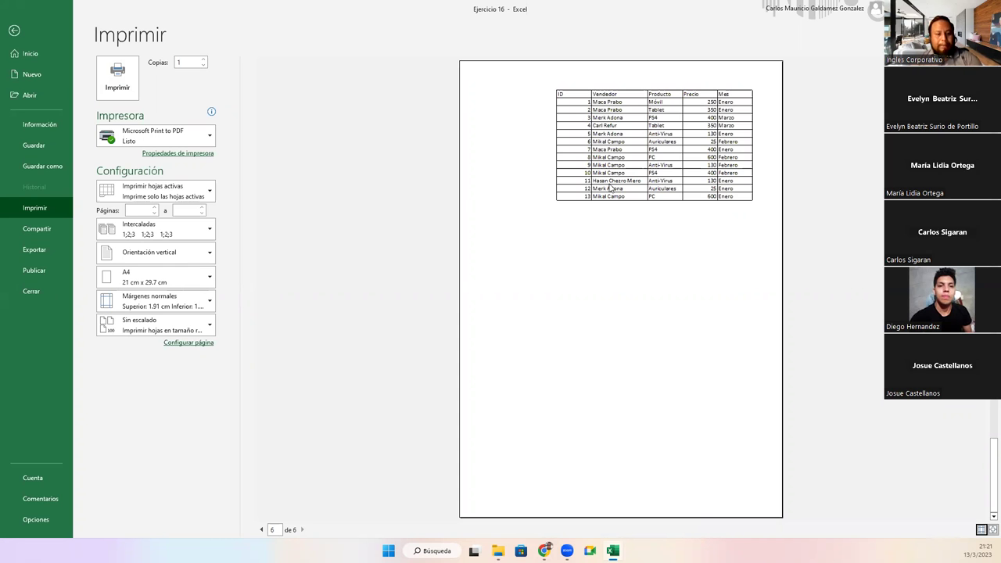
key("Escape")
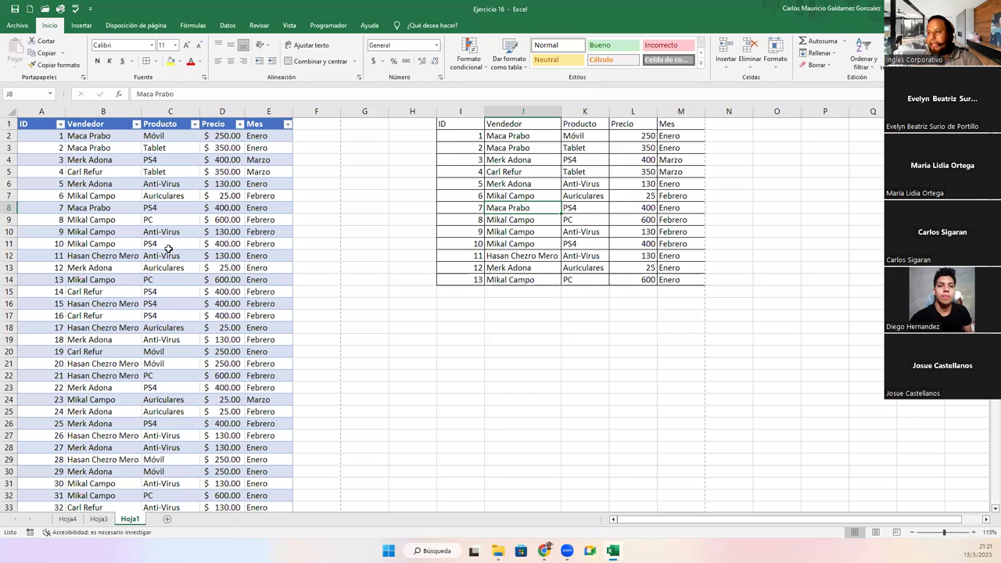
left_click(167, 246)
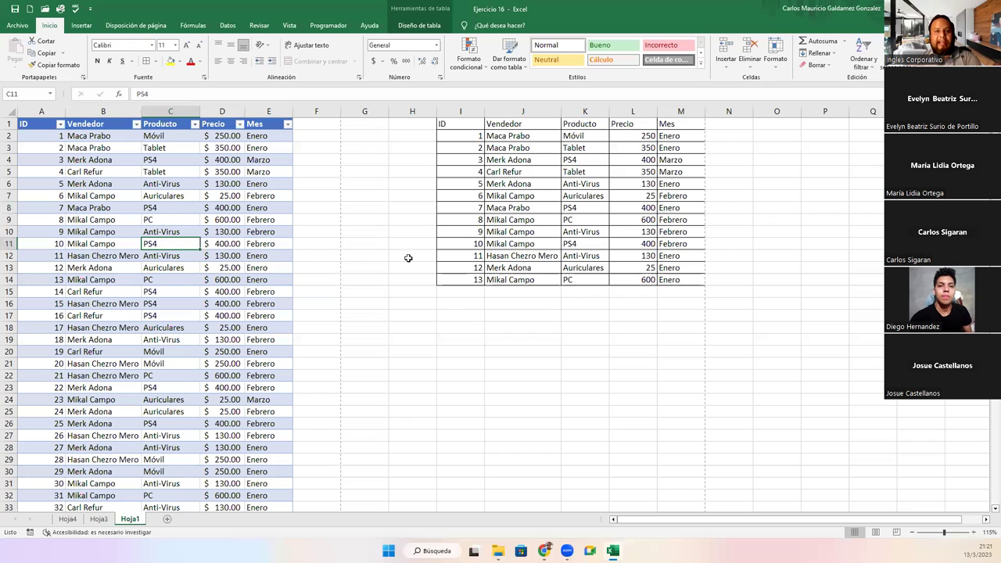
left_click(512, 219)
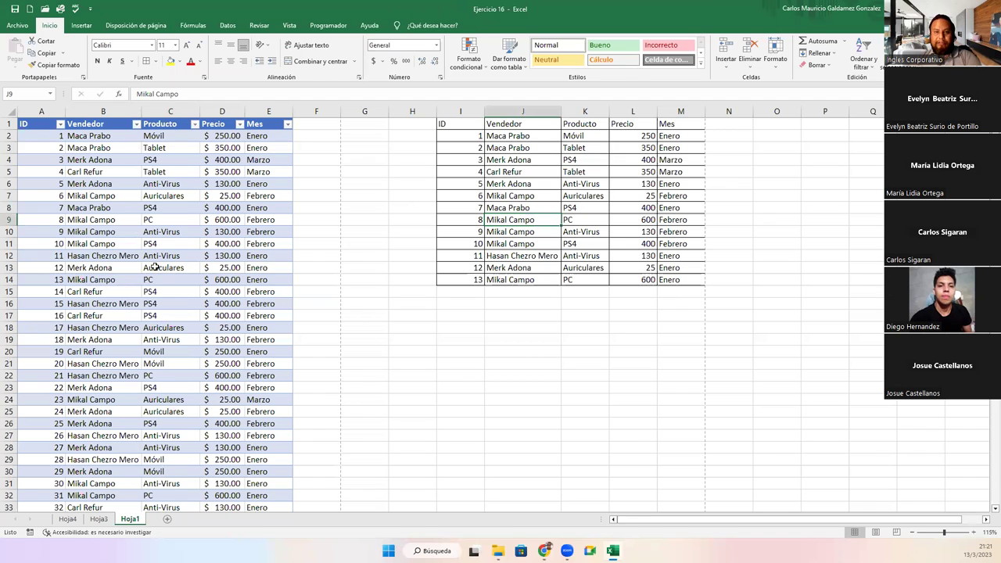
left_click_drag(155, 266, 79, 236)
left_click(32, 129)
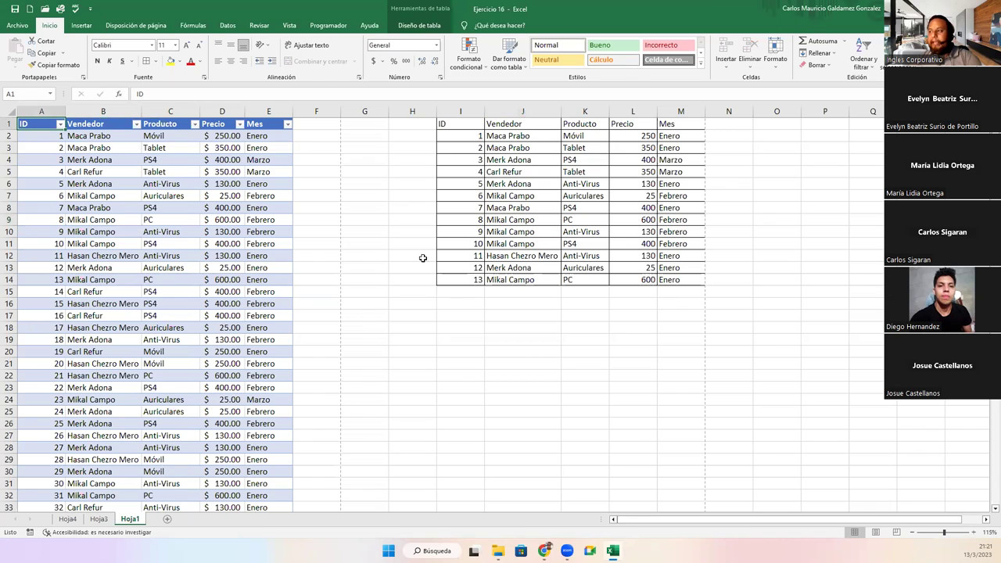
left_click_drag(473, 122, 674, 287)
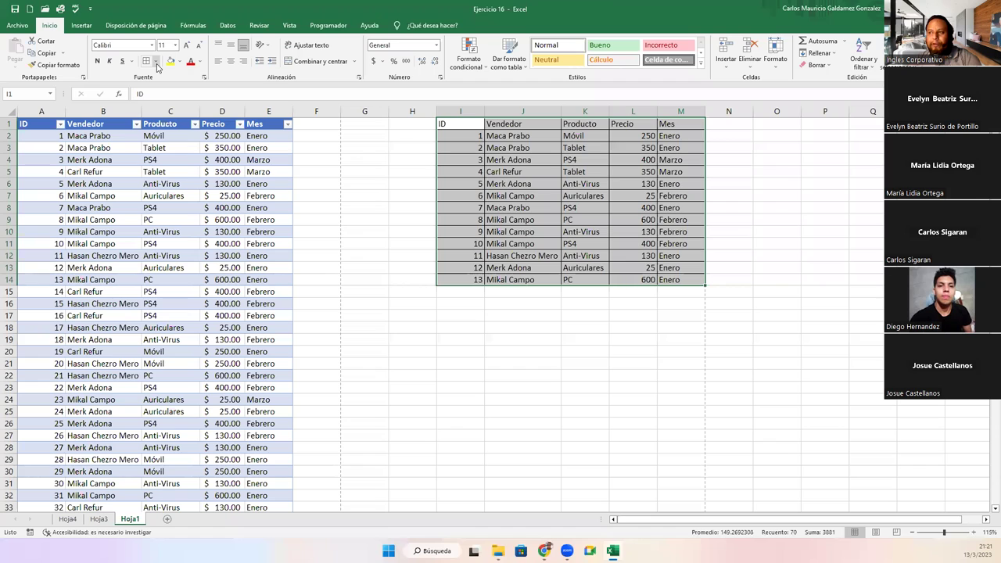
left_click(156, 64)
Try black and grey styles on the sales table, and finally apply the orange style from the Oscuro group.
left_click(169, 257)
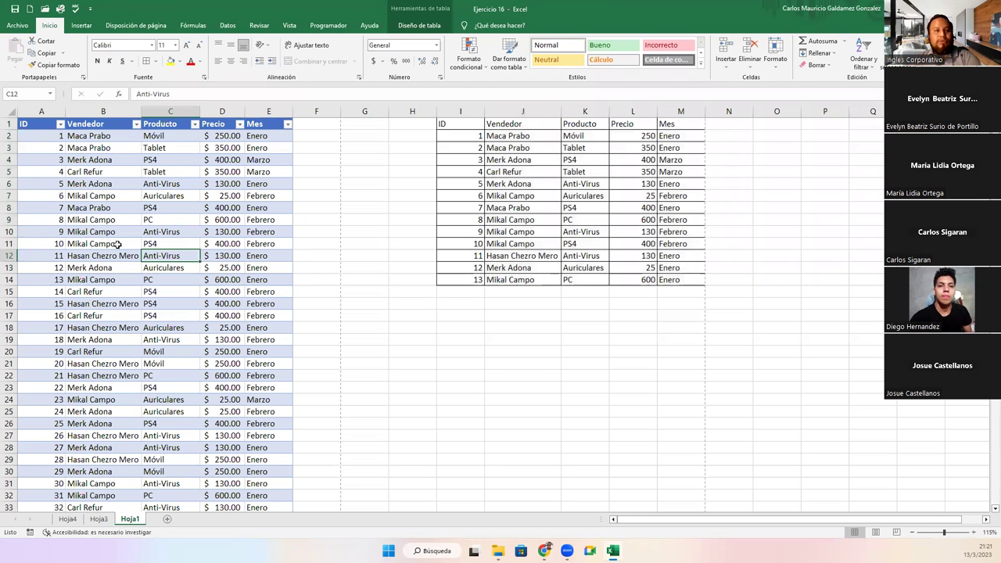
left_click(420, 25)
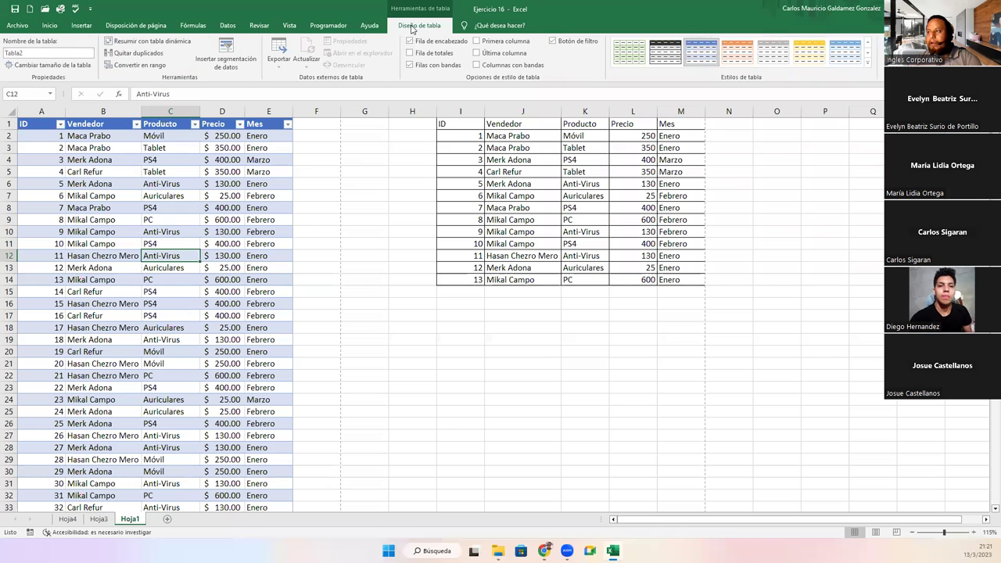
left_click(666, 52)
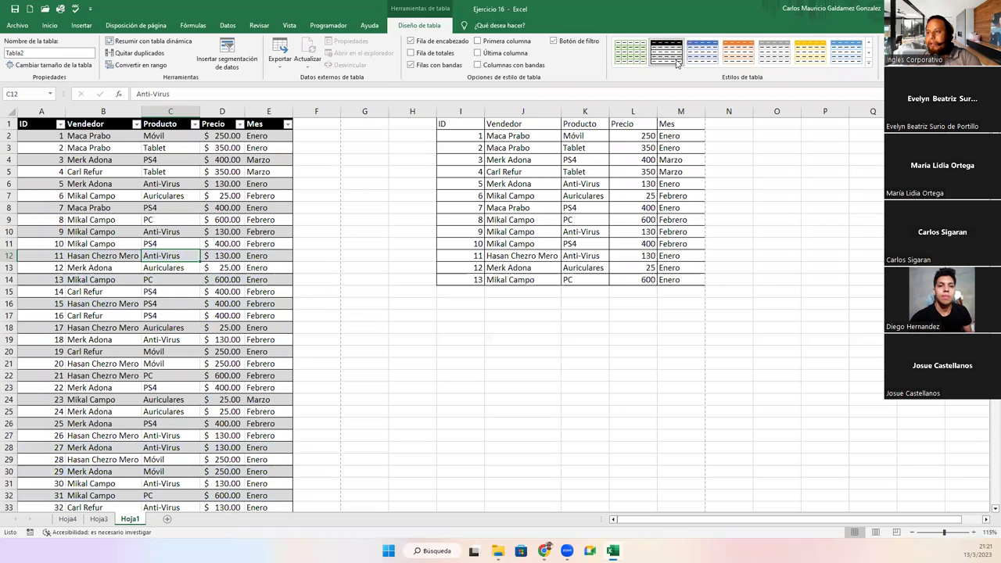
left_click(774, 51)
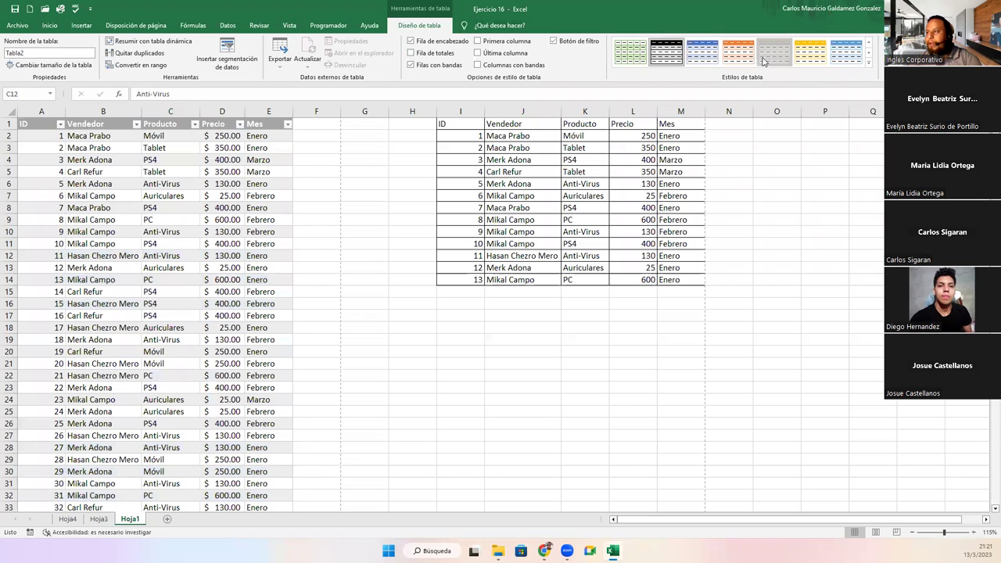
left_click(868, 63)
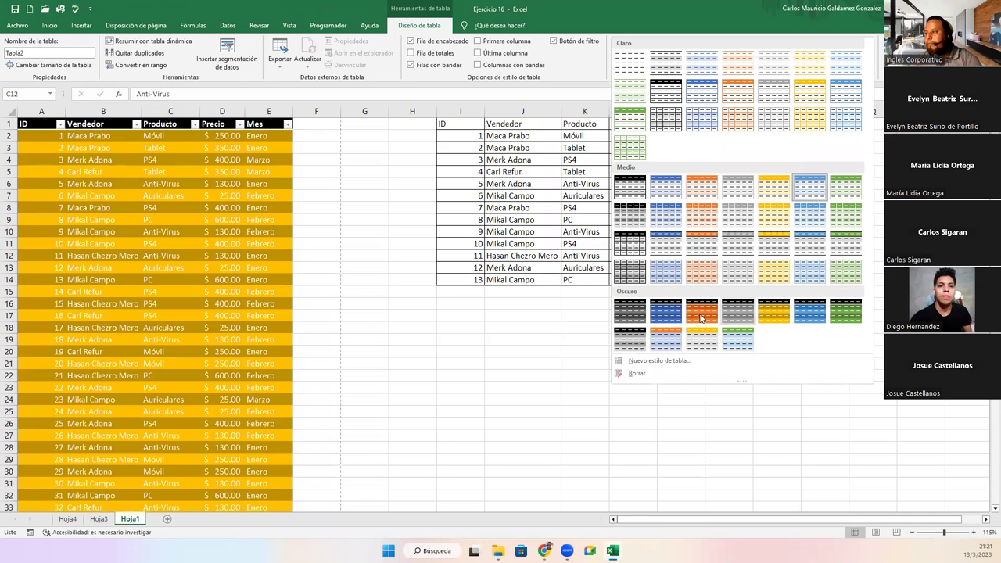
left_click(700, 317)
left_click(166, 227)
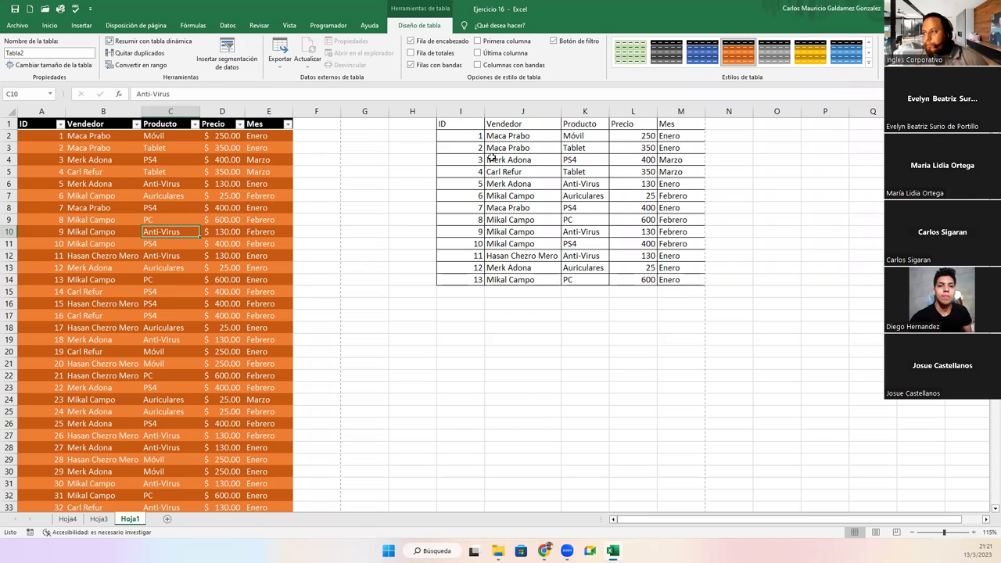
left_click_drag(445, 125, 677, 274)
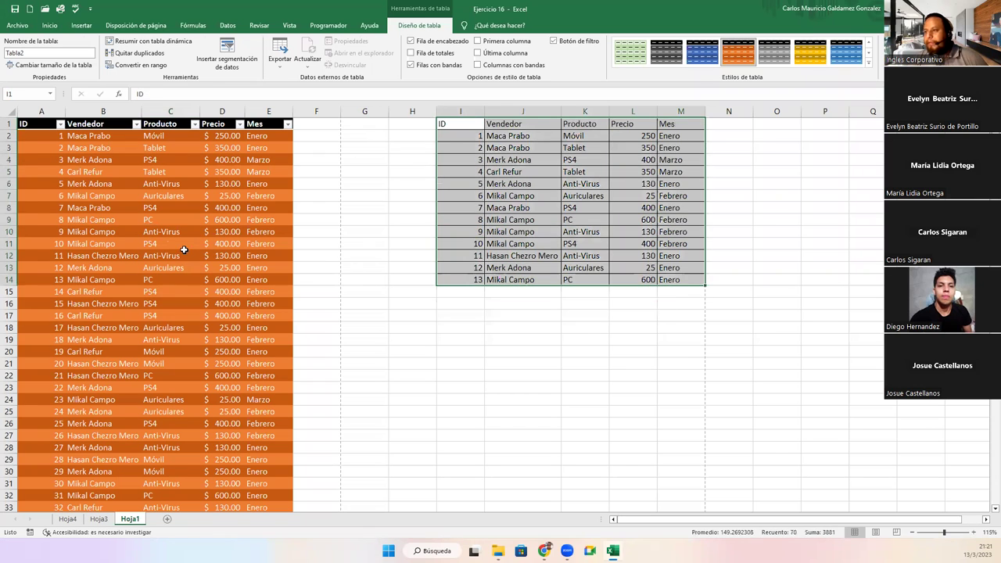
left_click(180, 251)
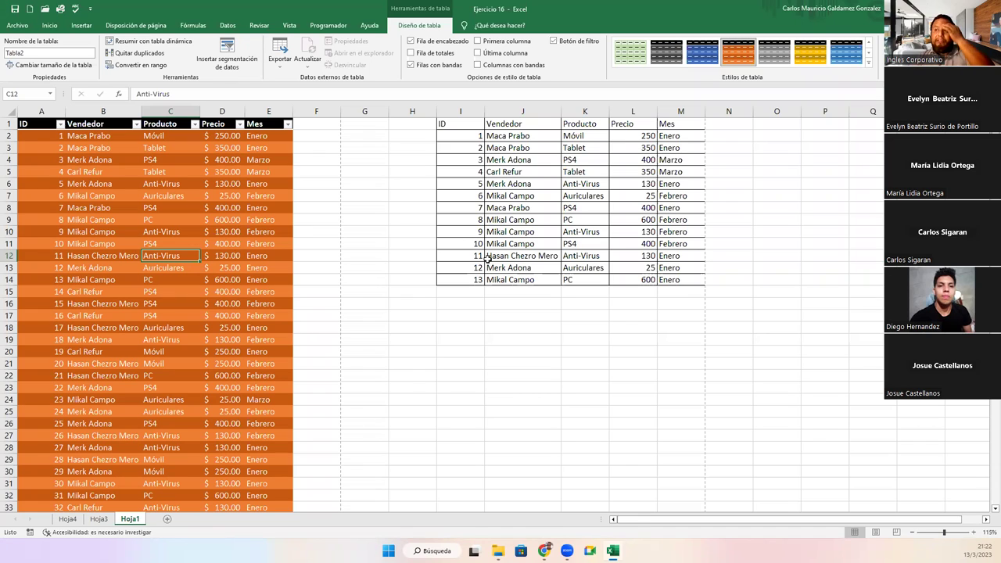
left_click(50, 25)
left_click(109, 251)
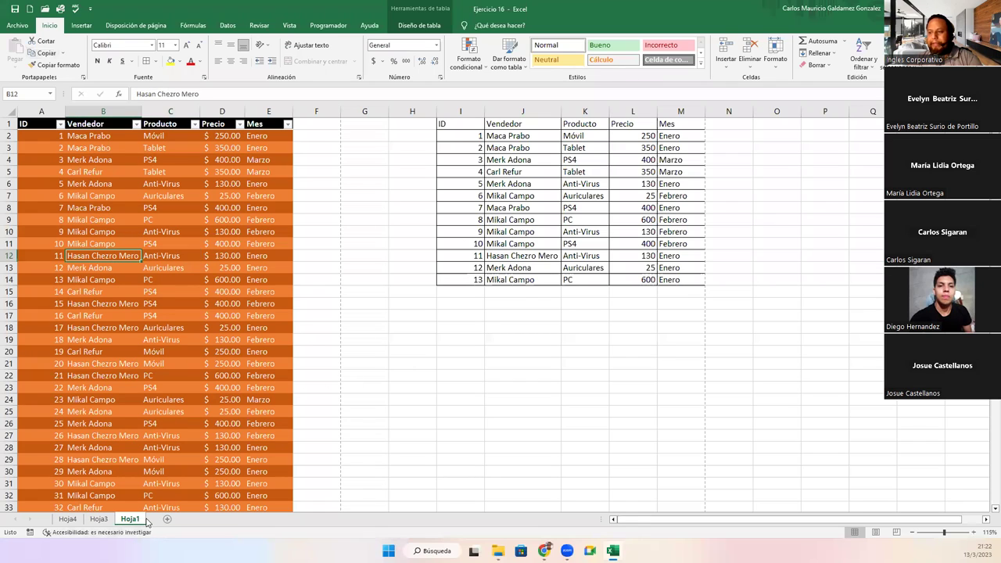
left_click(139, 318)
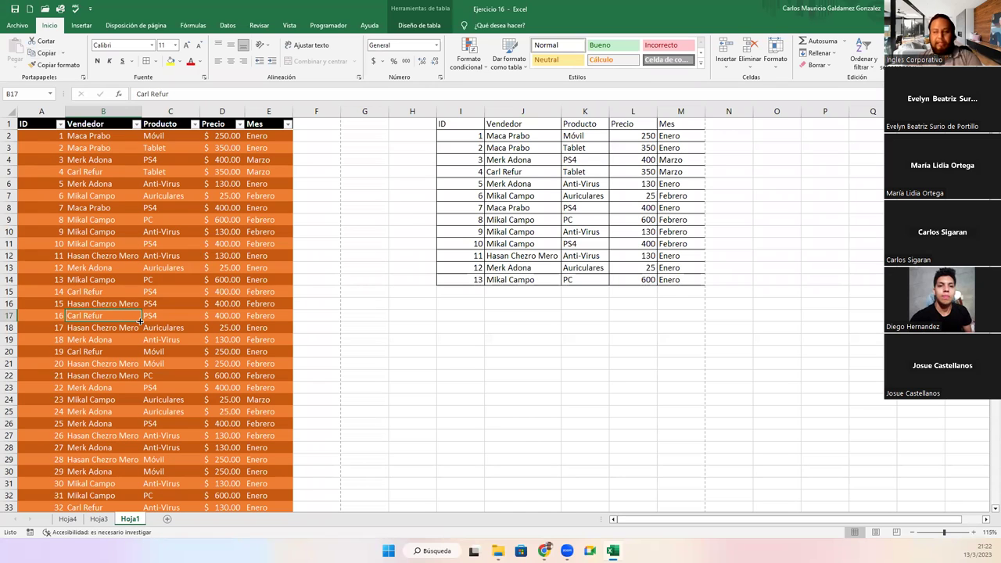
left_click(98, 183)
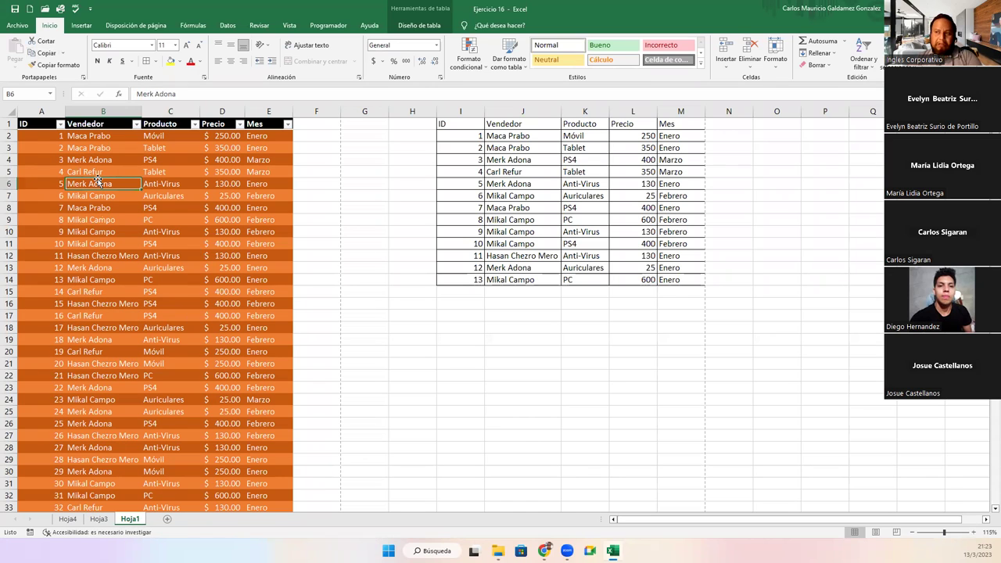
left_click_drag(441, 125, 678, 278)
Create a pivot table from the orange sales table, Tabla2, and place it on a new worksheet.
left_click(74, 204)
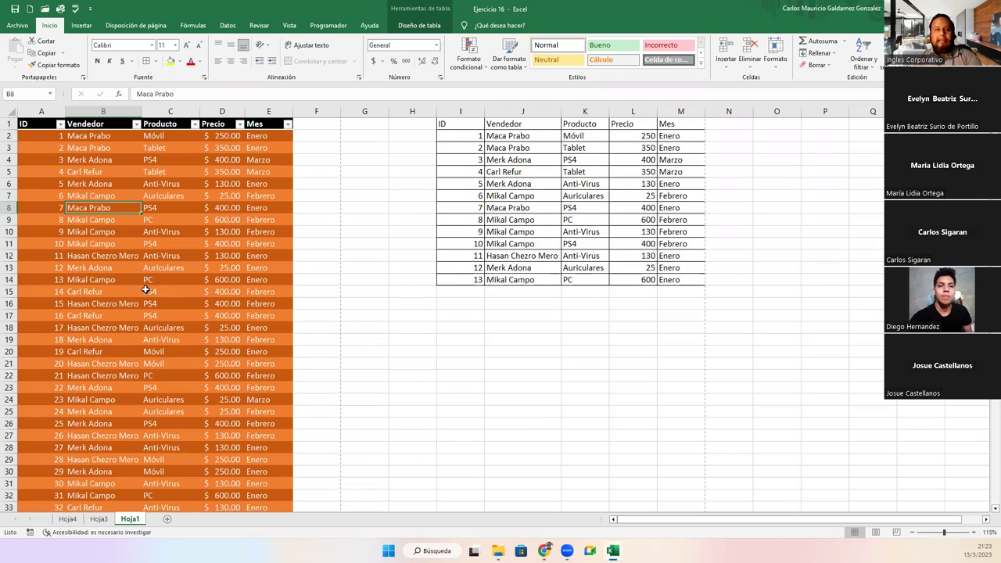
left_click(80, 27)
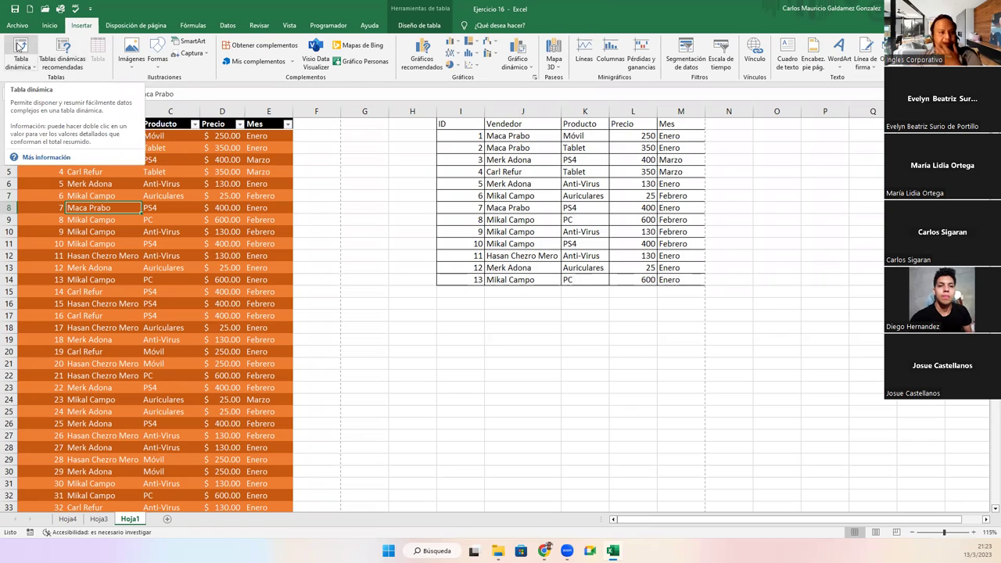
left_click(20, 47)
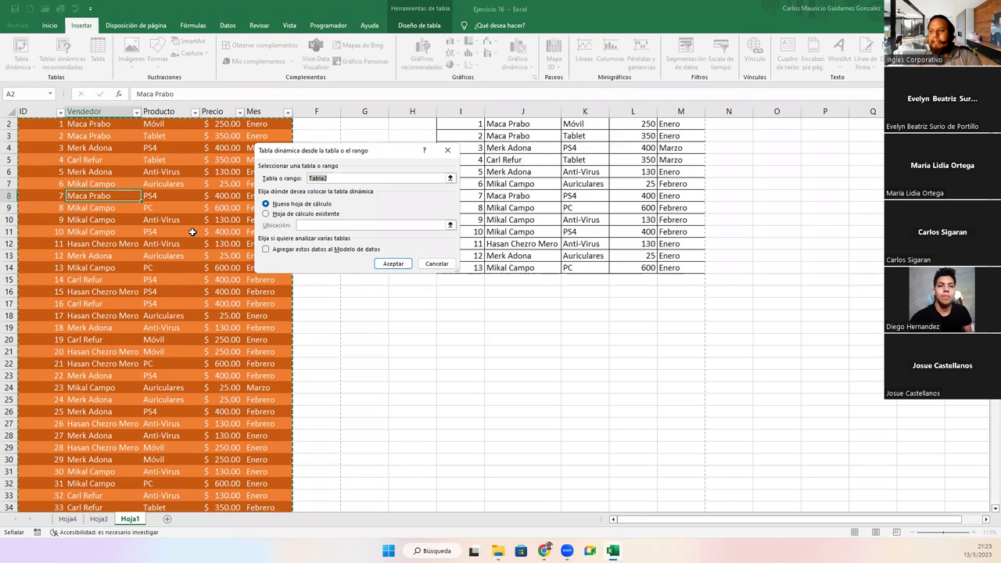
scroll(182, 232, "up", 1)
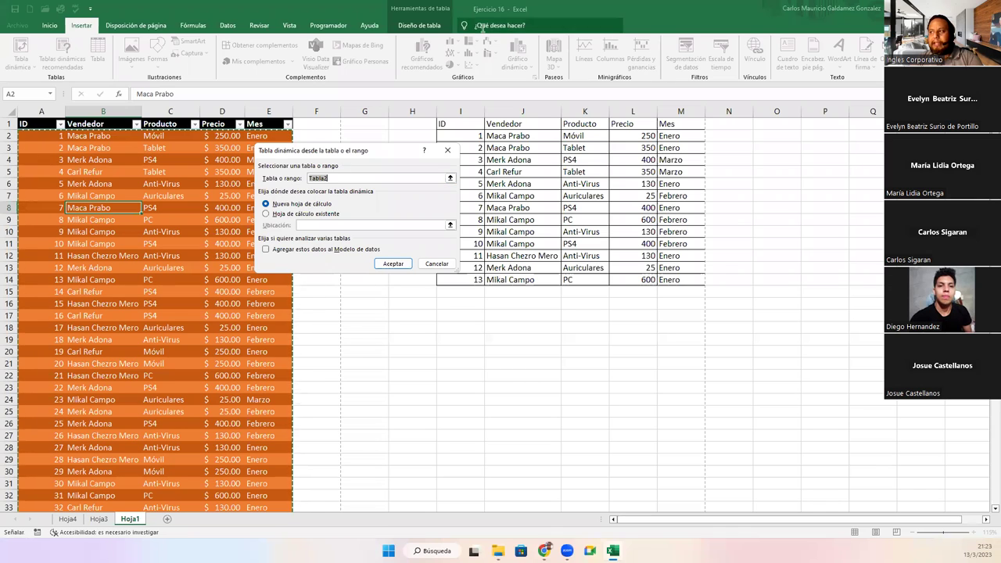
left_click(400, 26)
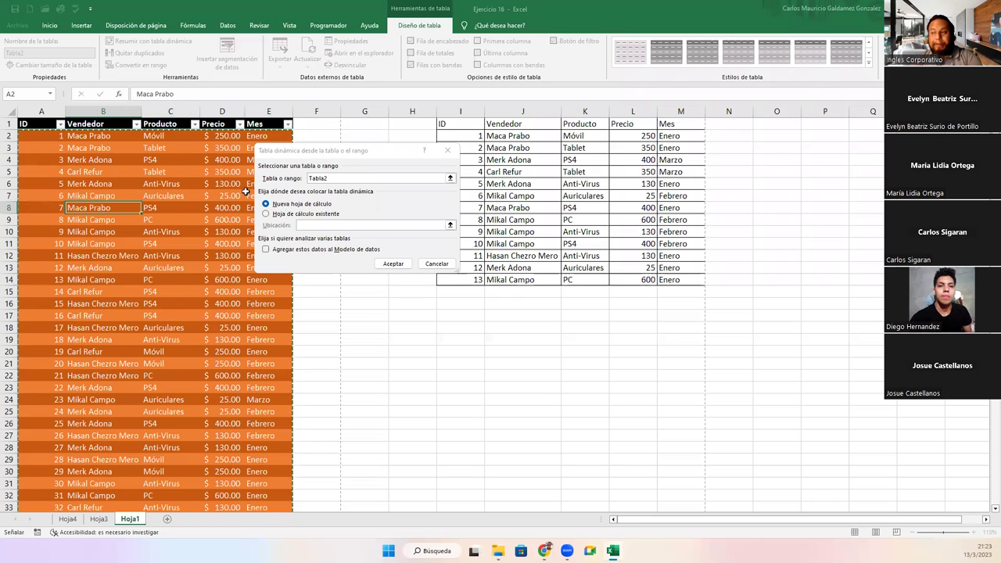
left_click(450, 181)
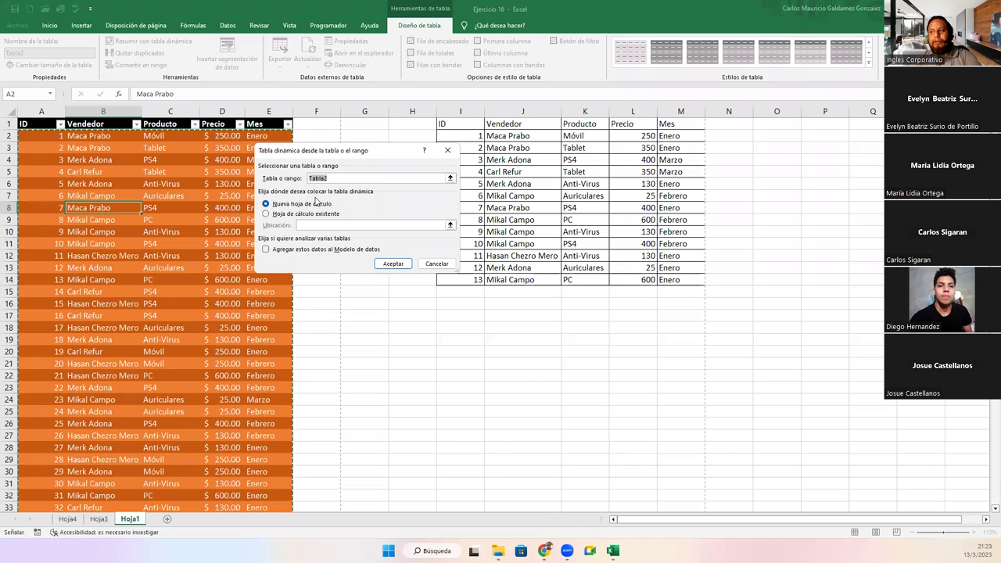
left_click(274, 207)
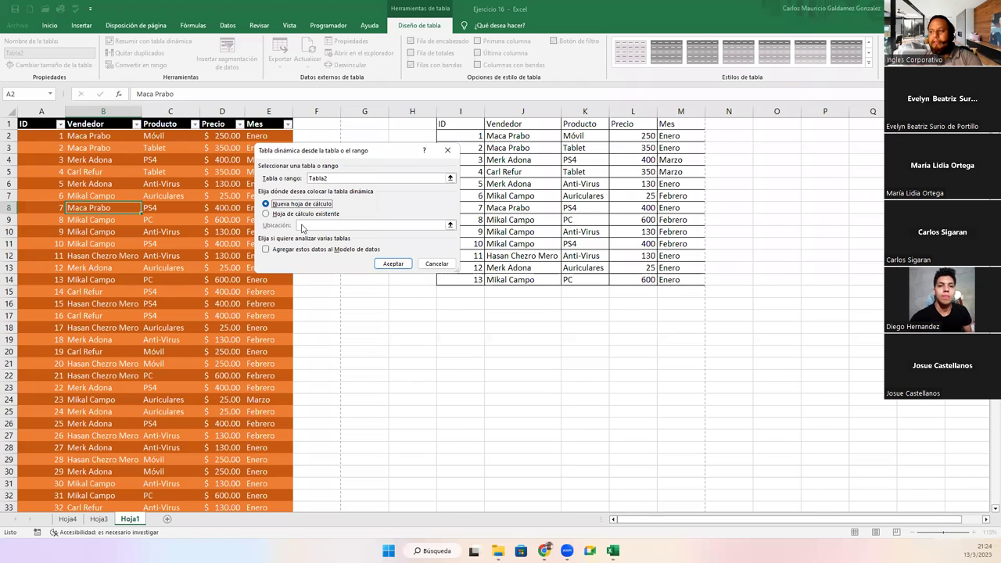
left_click(393, 265)
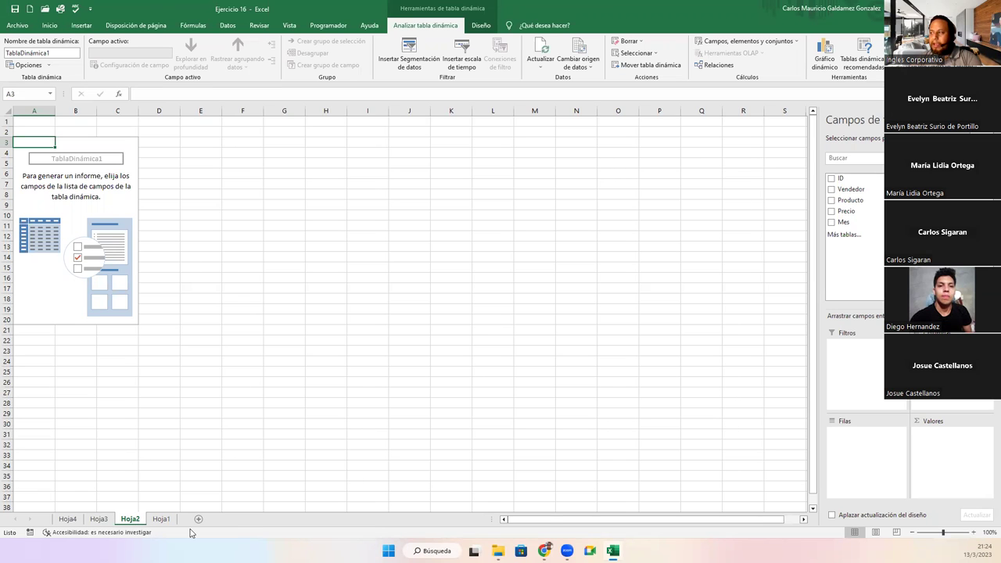
Look back at the source table on Hoja1 and return to the empty pivot table on Hoja2.
left_click(161, 519)
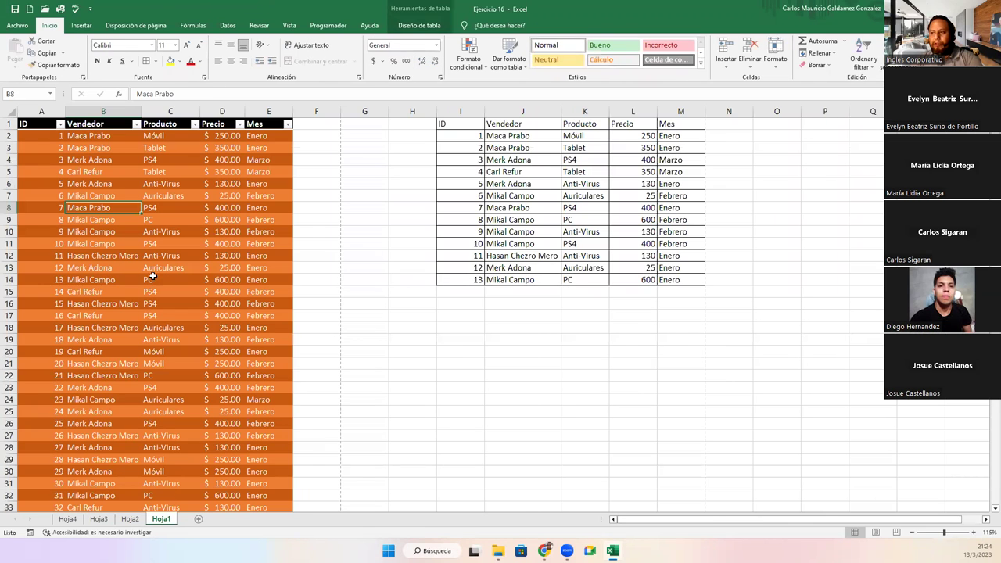
left_click(137, 522)
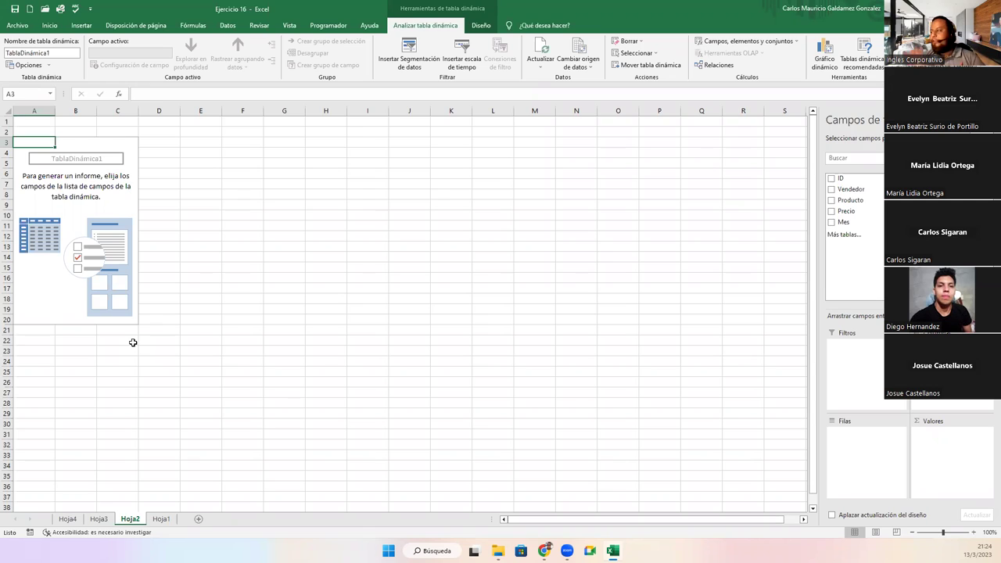
left_click(71, 184)
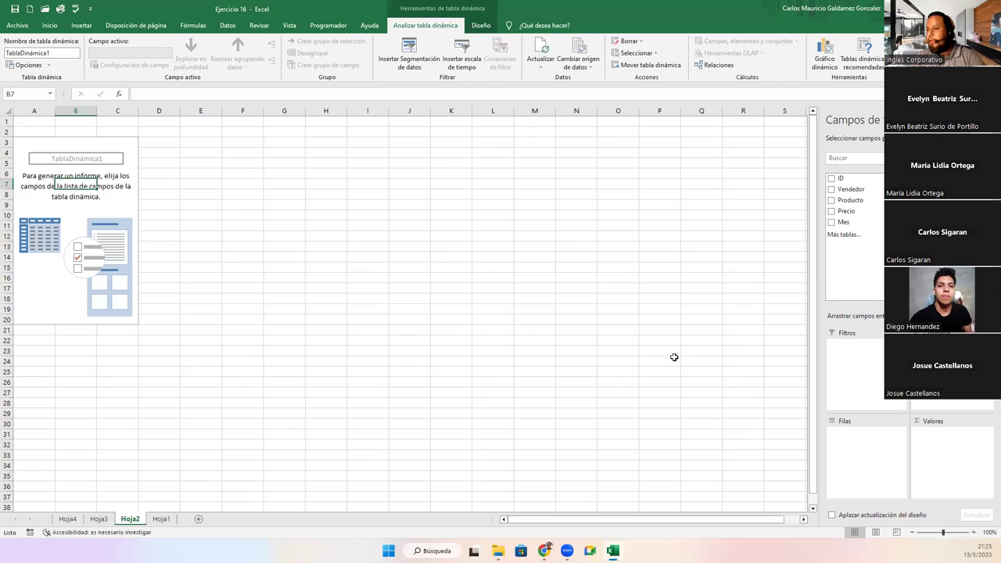
left_click(68, 212)
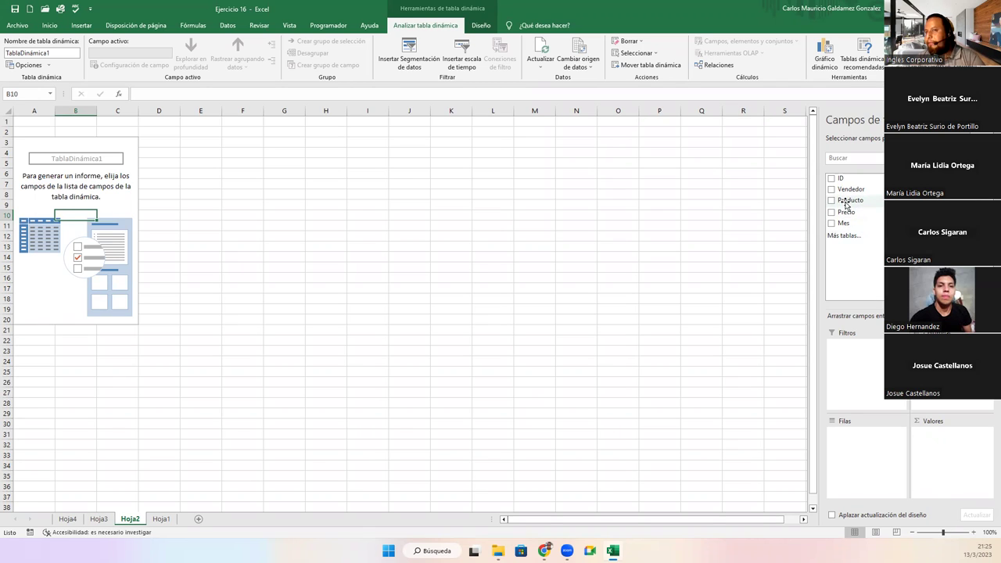
Lay out the pivot table with Producto as rows, Vendedor as columns and the sum of Precio as values.
left_click_drag(853, 204, 847, 462)
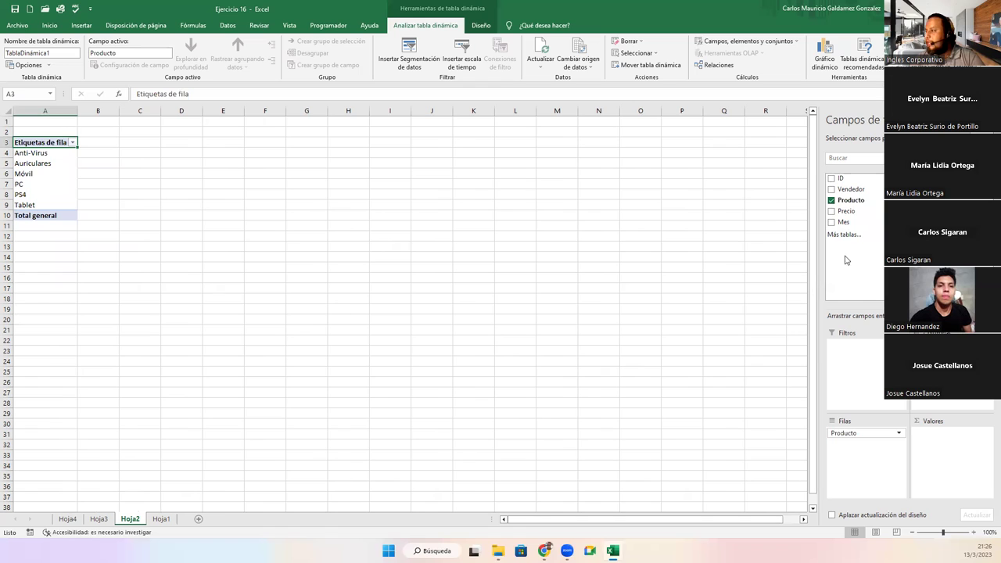
left_click(850, 189)
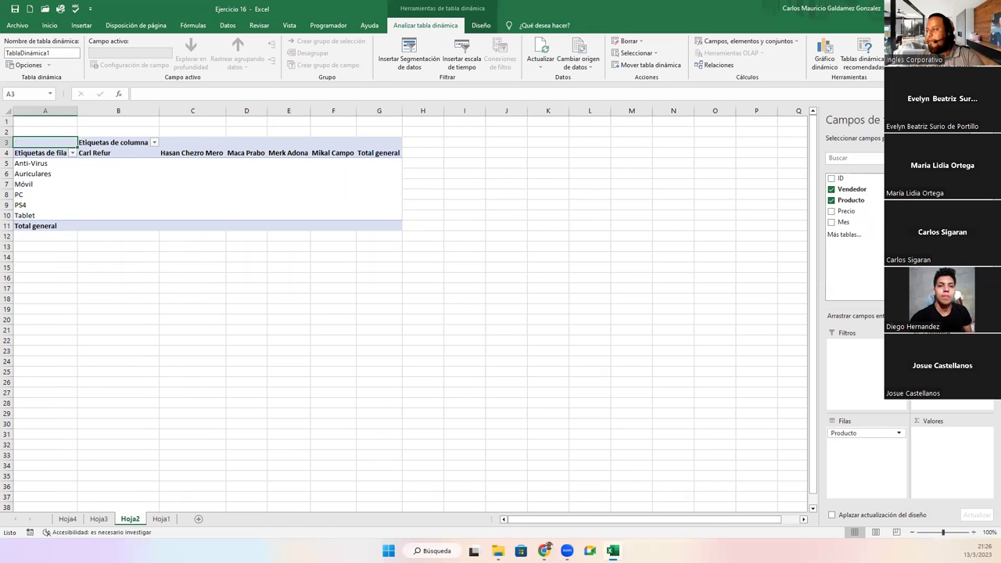
left_click_drag(843, 211, 936, 444)
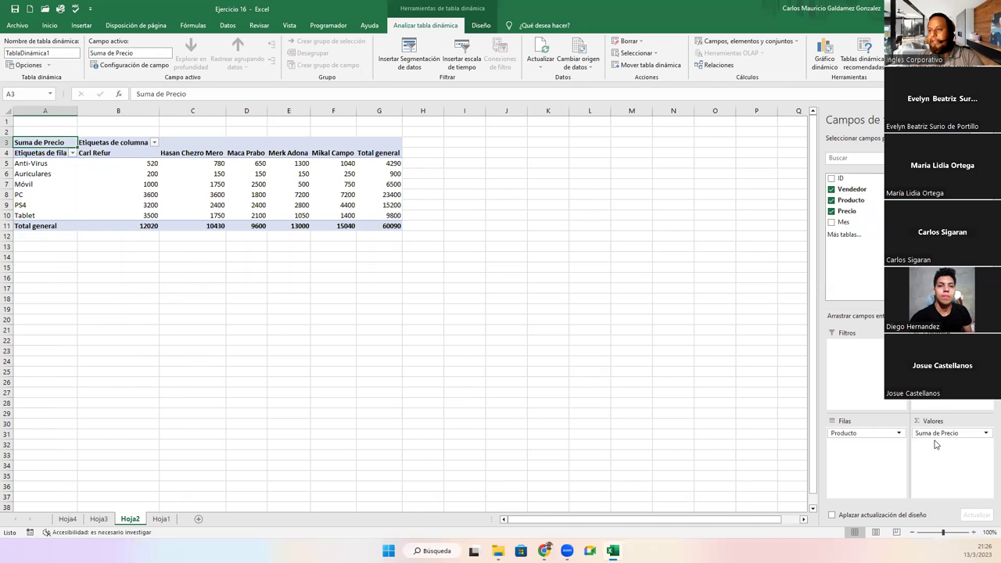
Apply the Contabilidad number format to all pivot table values and totals in B5:G11.
mouse_move(242, 221)
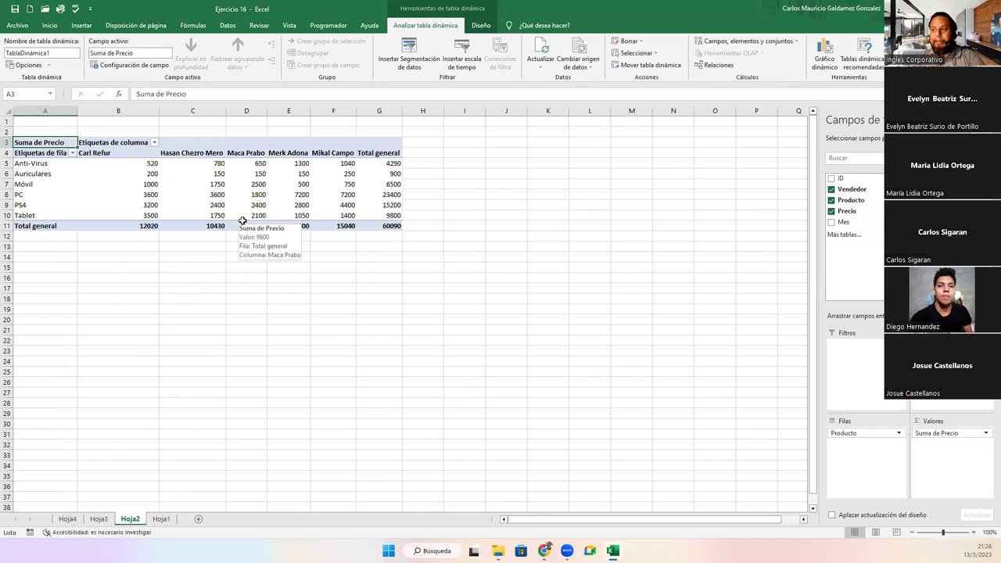
left_click_drag(112, 165, 391, 226)
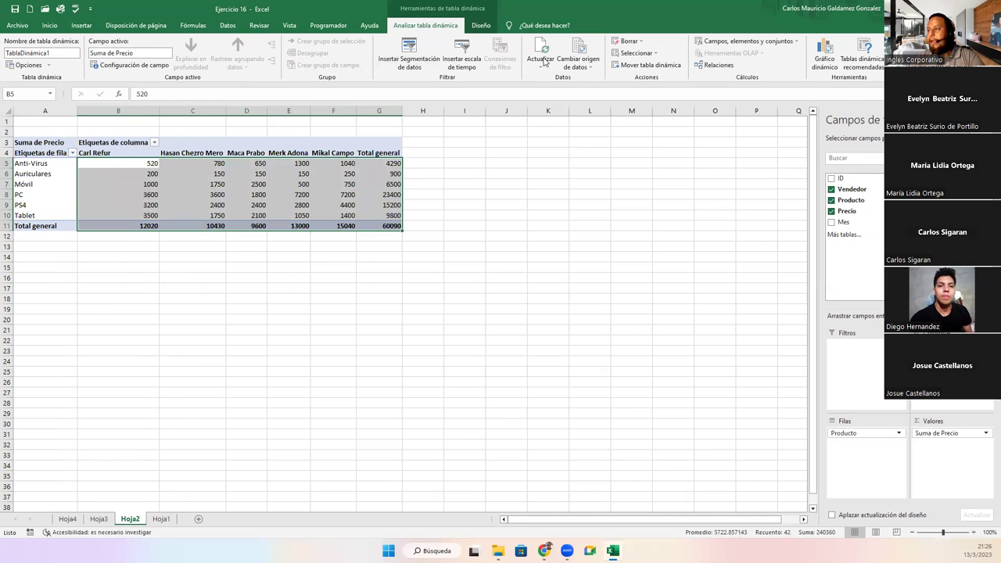
left_click(49, 25)
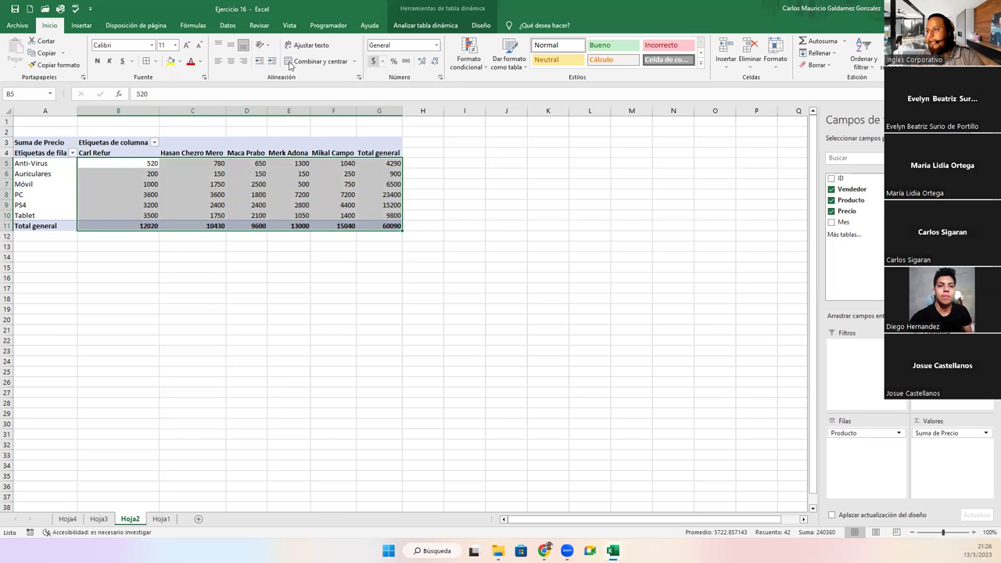
left_click(436, 46)
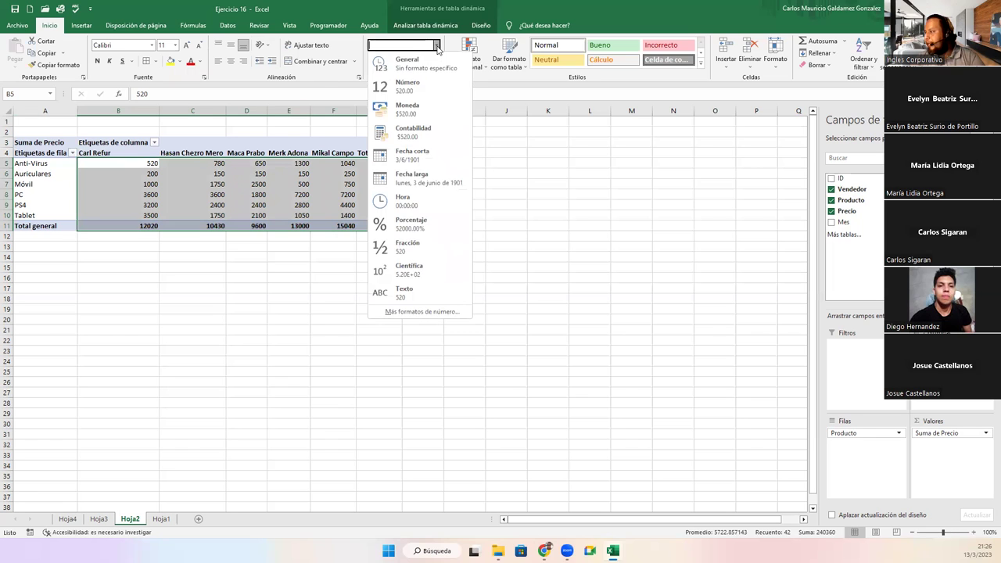
left_click(413, 132)
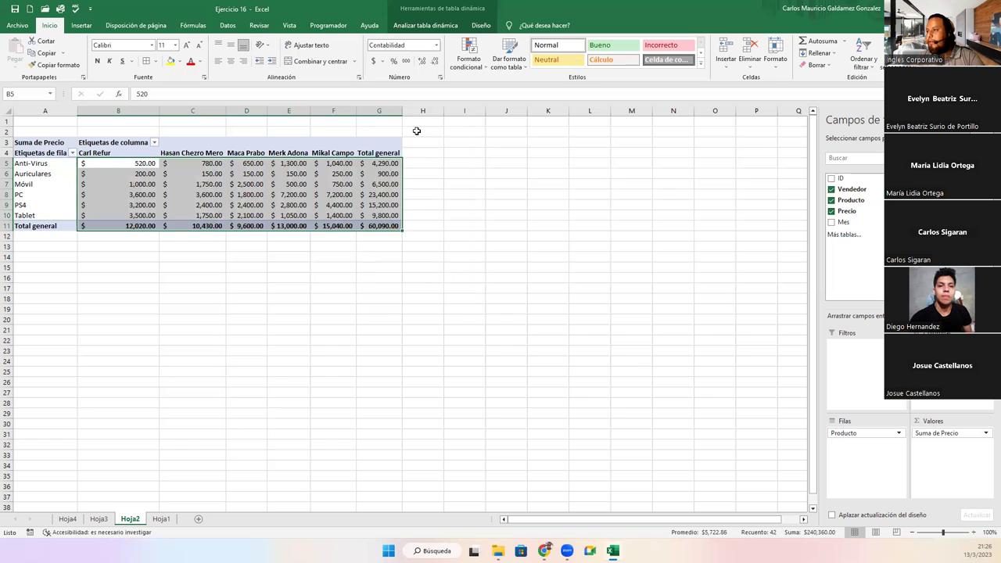
Go through the seller column headings of the pivot table one by one, up to the Total general column.
left_click(147, 205)
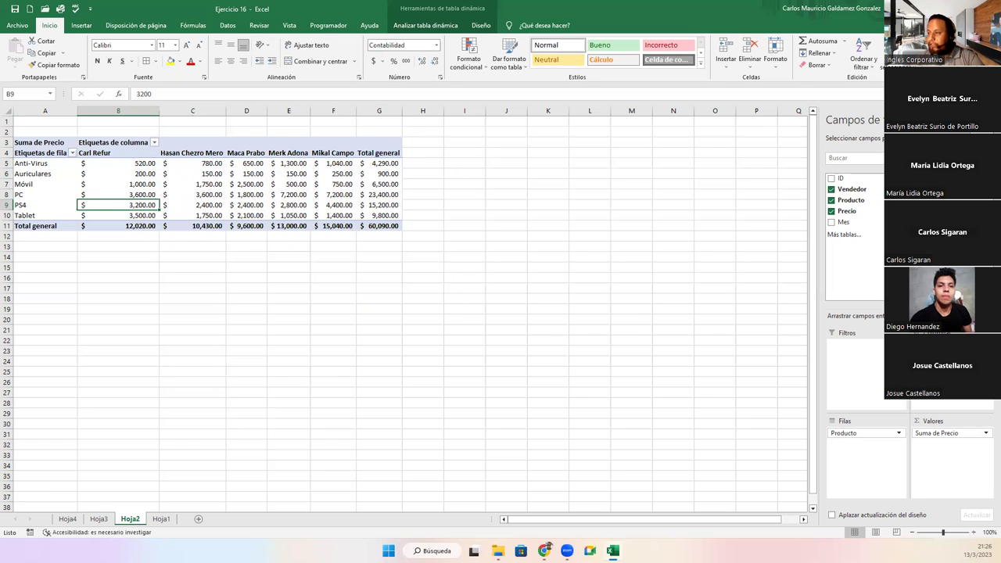
left_click(117, 152)
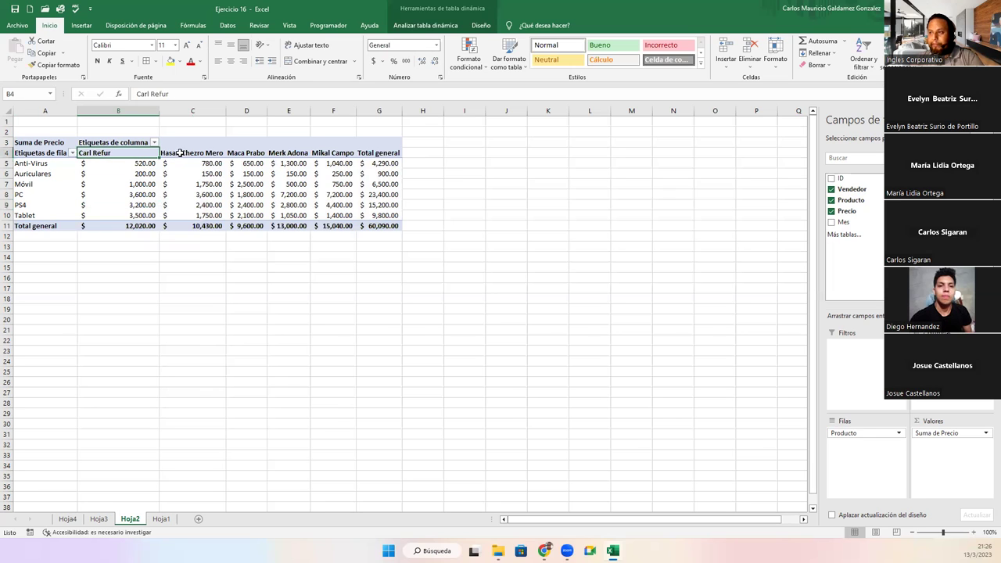
left_click(180, 153)
left_click(250, 153)
left_click(115, 156)
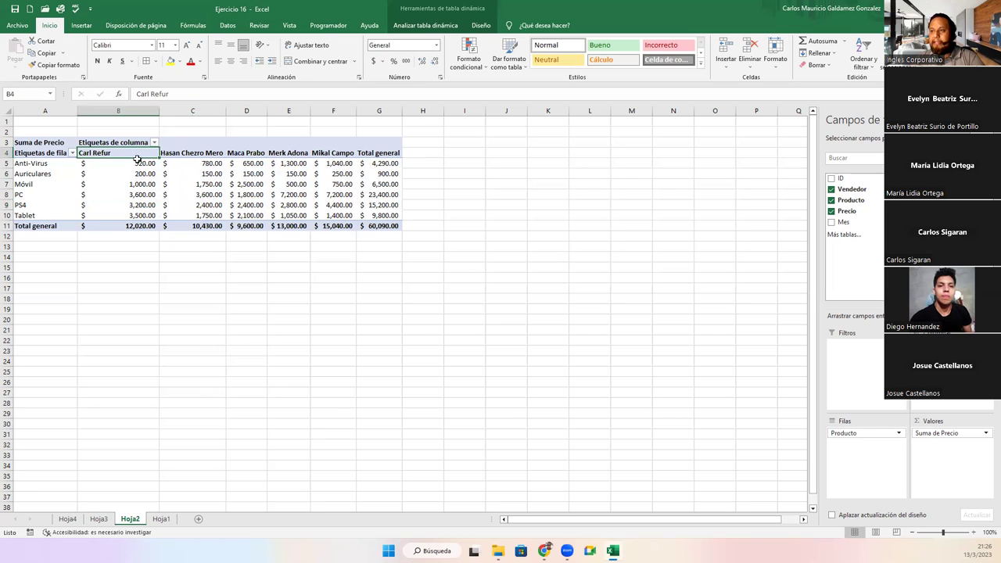
left_click(184, 154)
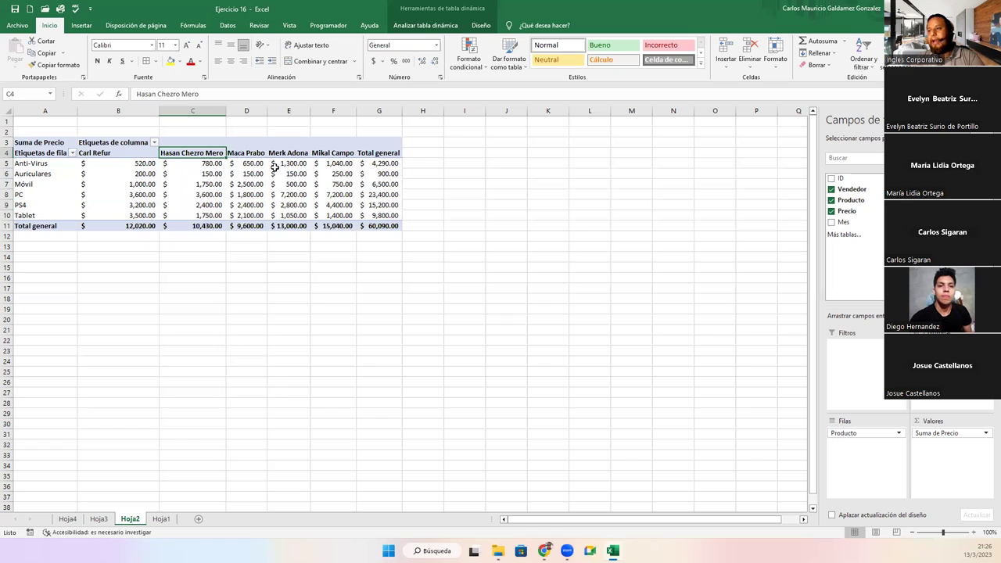
left_click(246, 154)
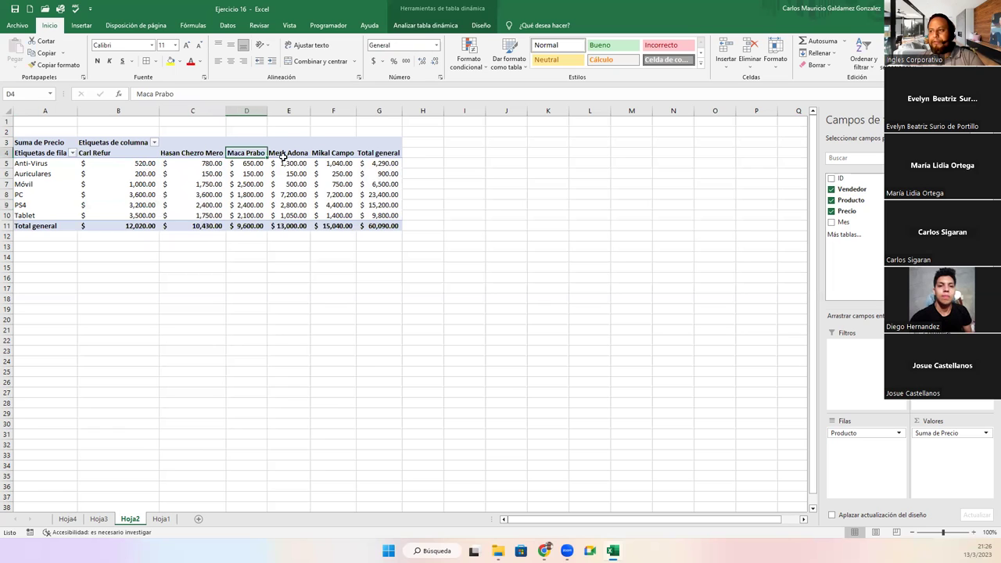
left_click(287, 153)
left_click(335, 147)
left_click(383, 152)
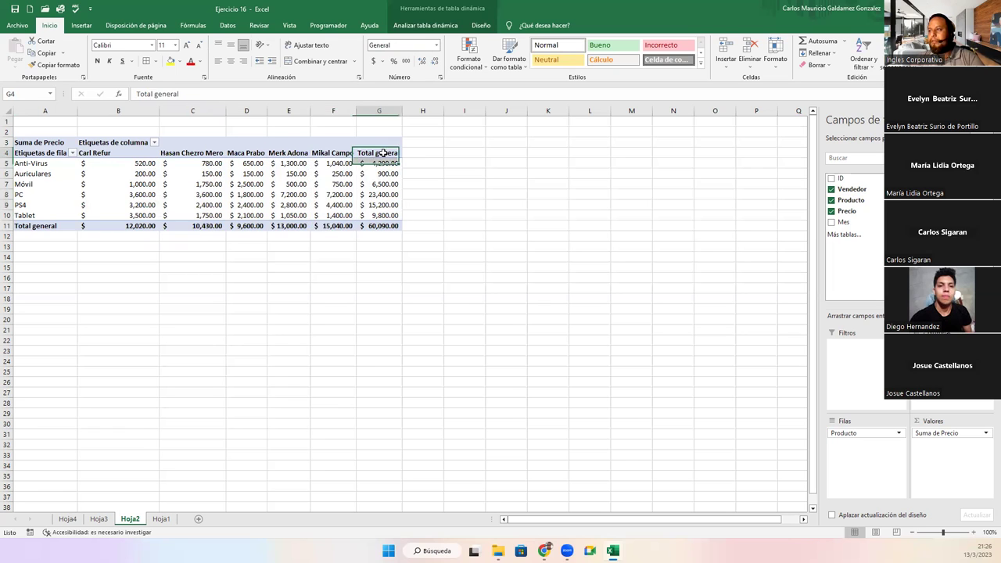
Go through the product rows of the pivot table from Anti-Virus to Tablet, relating them to the Producto row field.
left_click(856, 435)
left_click(34, 165)
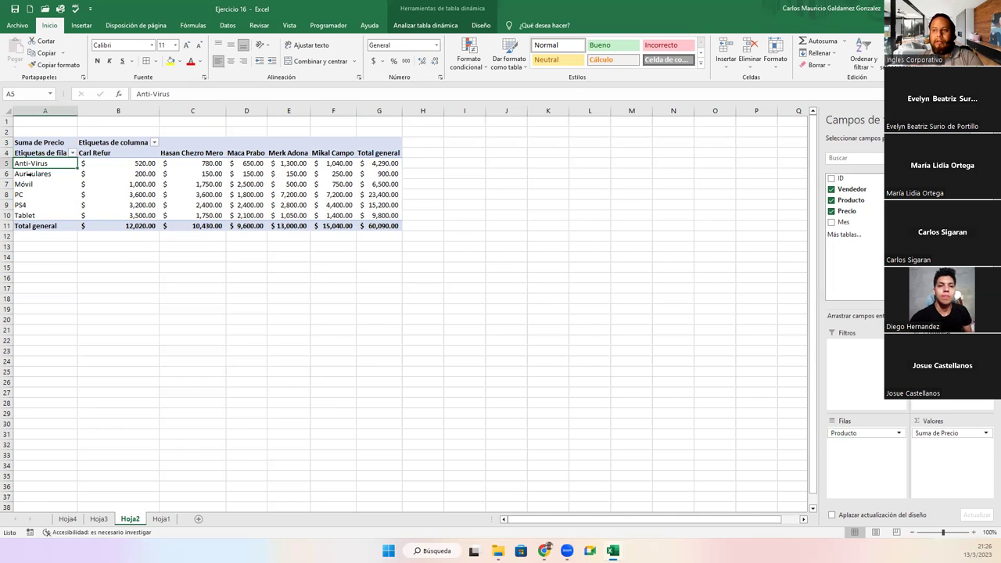
left_click(28, 175)
left_click(27, 186)
left_click(28, 194)
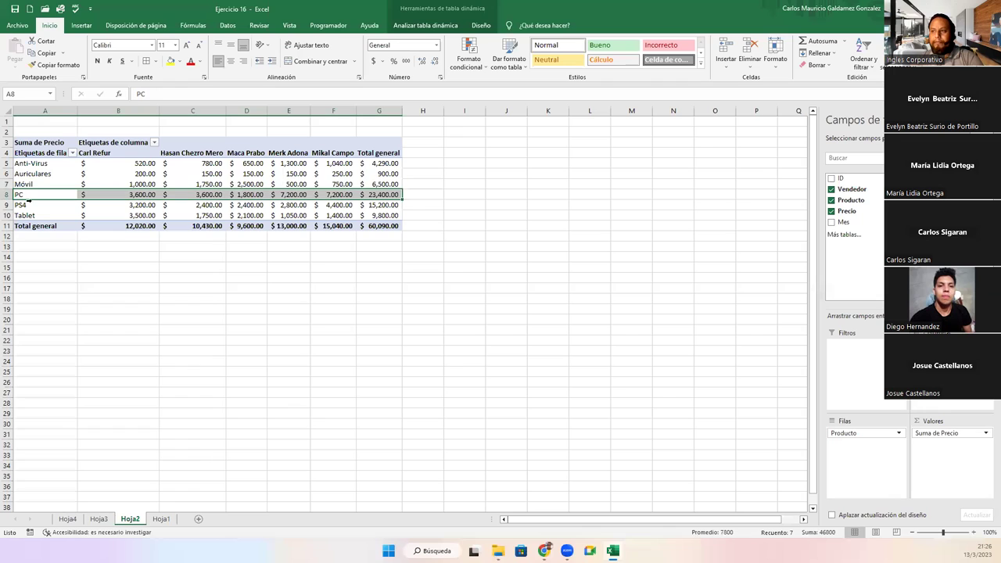
left_click(28, 205)
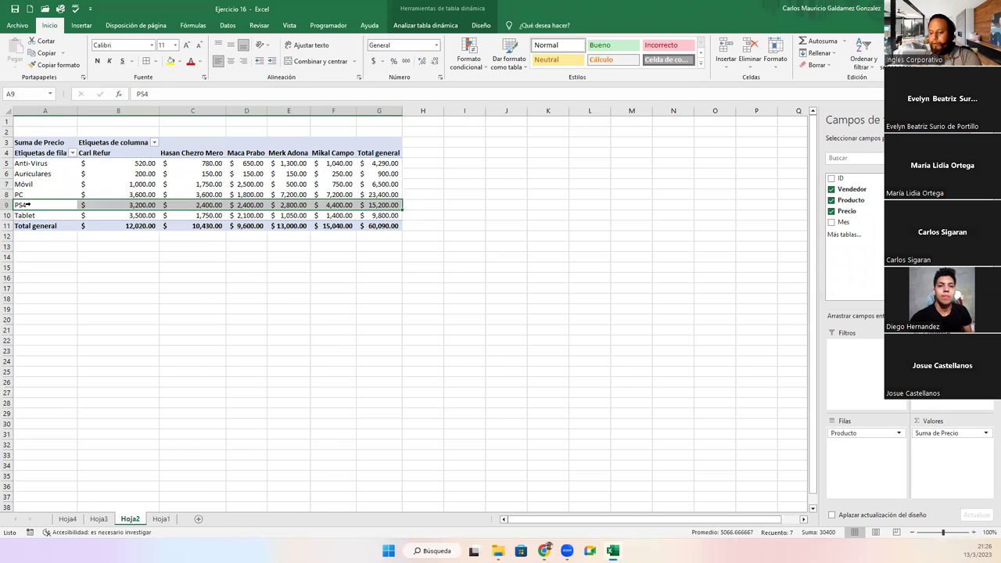
left_click(27, 215)
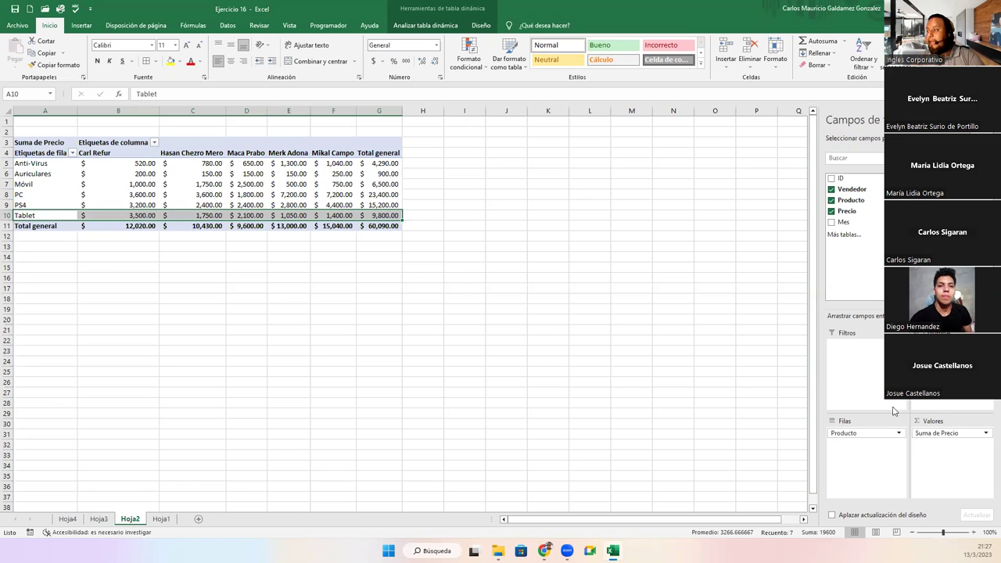
Relate the pivot table's seller headings, product rows and price values to their column, row and value fields.
left_click_drag(90, 152, 383, 152)
left_click_drag(21, 163, 24, 215)
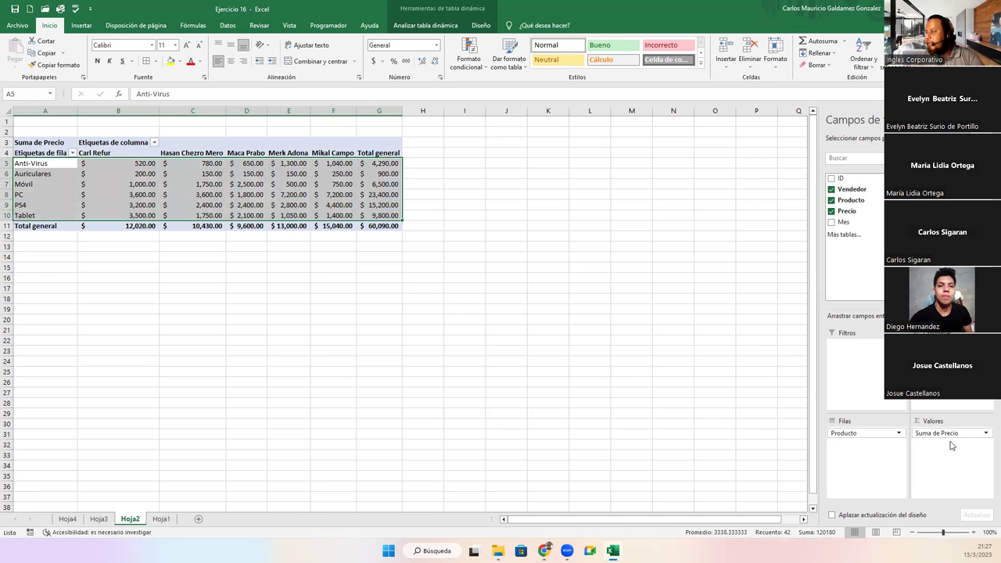
left_click_drag(109, 163, 367, 216)
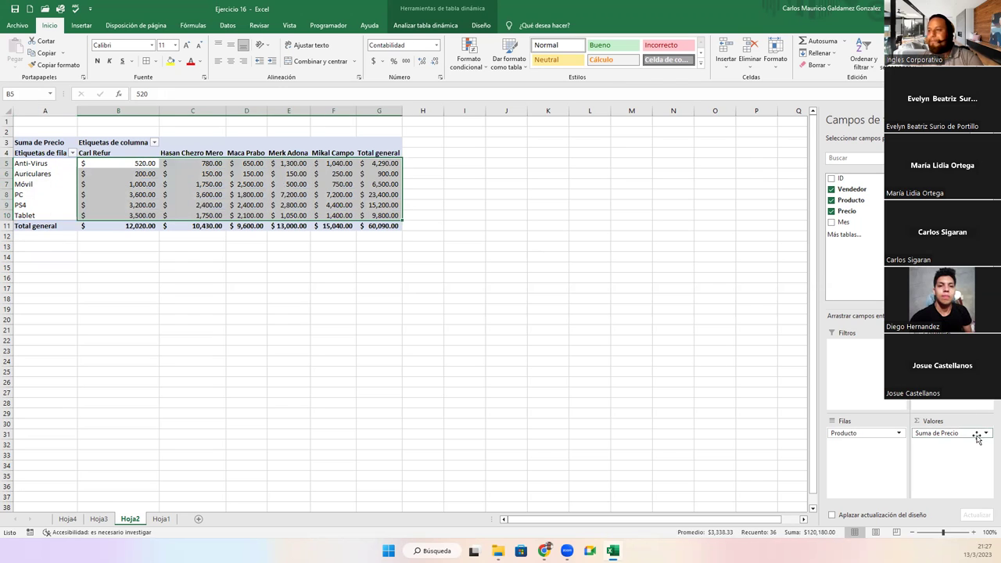
left_click(109, 162)
left_click(21, 163)
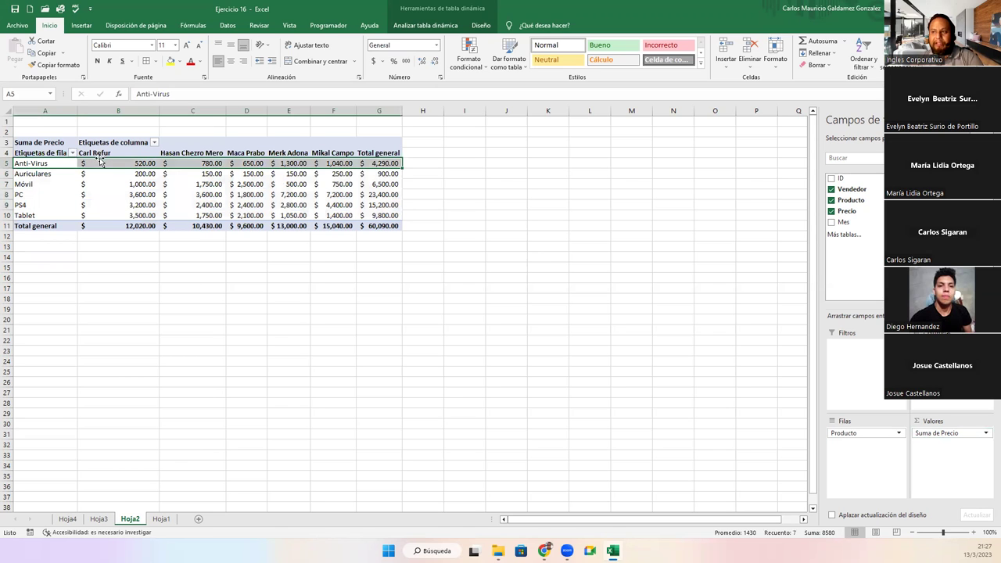
Go through the first seller's price values one by one, from the Anti-Virus row down to Tablet.
left_click(124, 163)
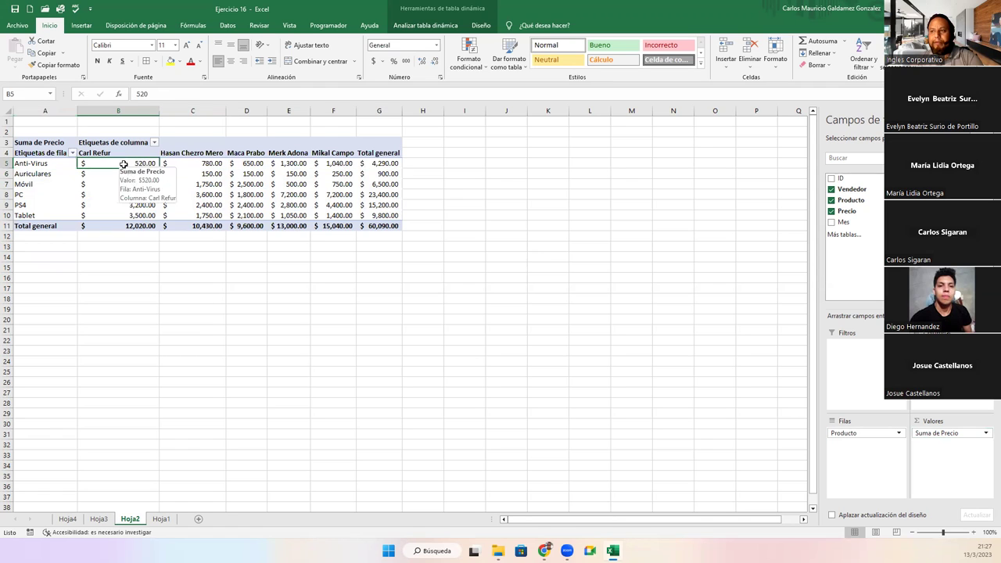
left_click(91, 174)
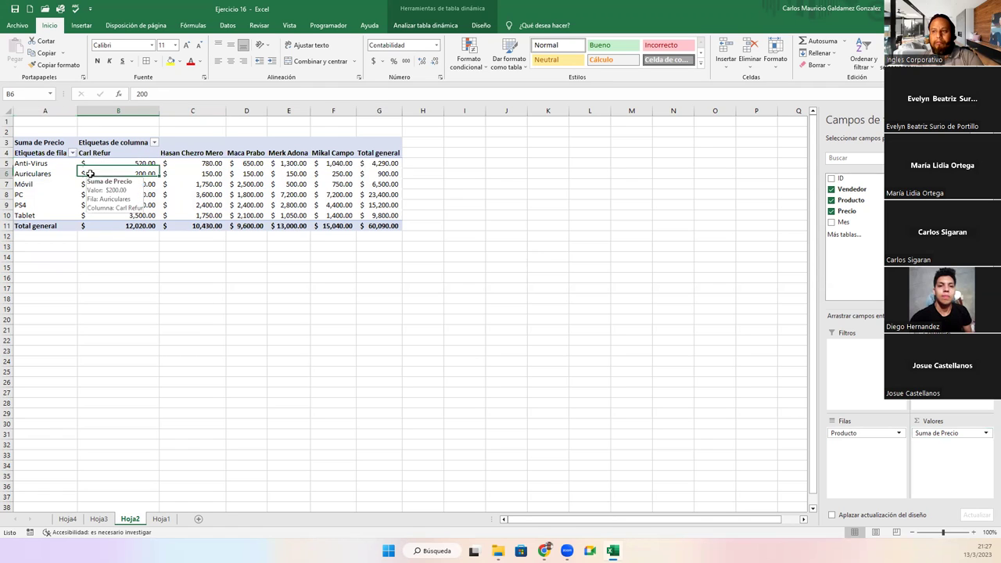
left_click(95, 182)
left_click(99, 195)
left_click(101, 206)
left_click(102, 216)
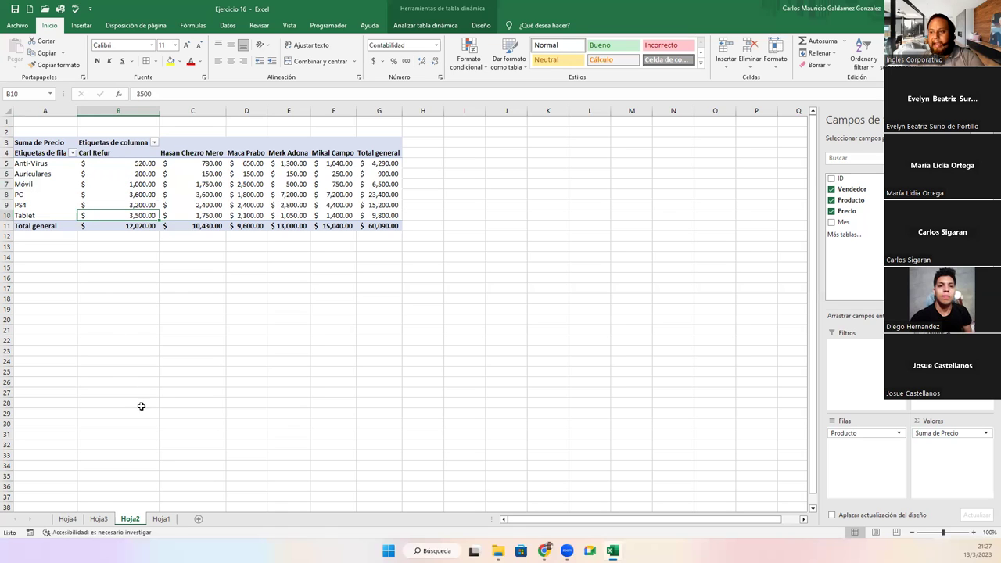
Check the source table on Hoja1 and add the Mes field as a report filter to the Hoja2 pivot table.
left_click(162, 520)
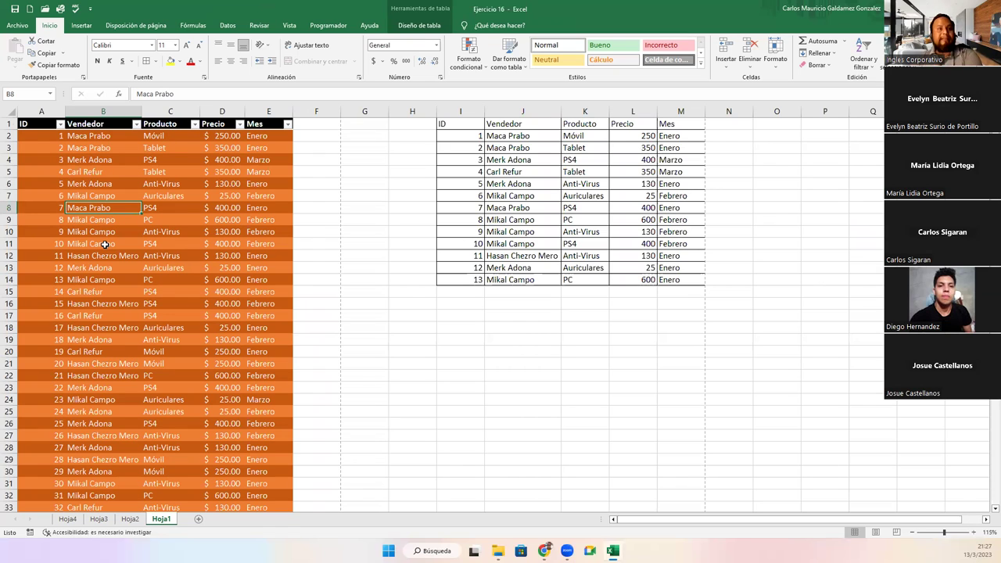
left_click(131, 519)
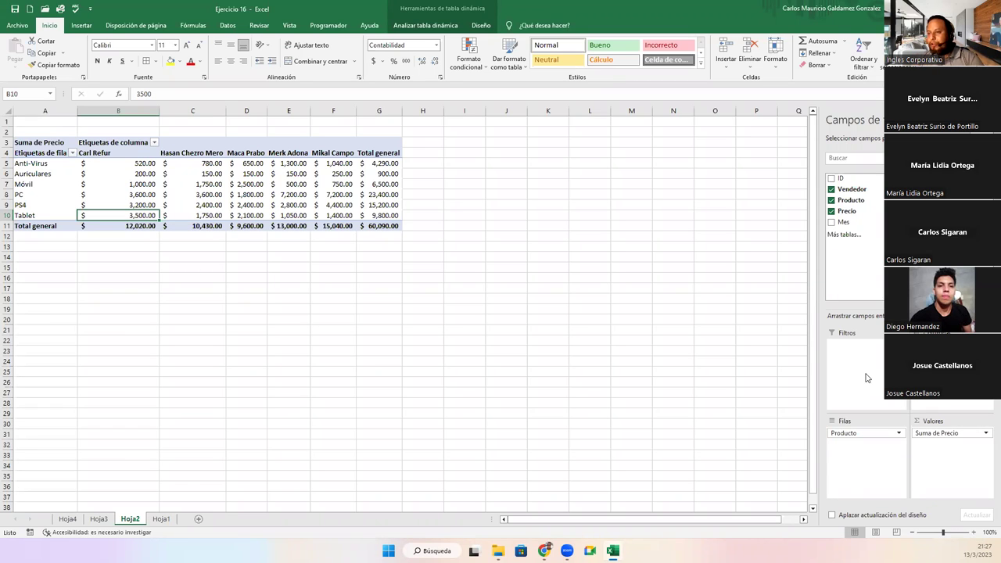
left_click_drag(844, 223, 855, 360)
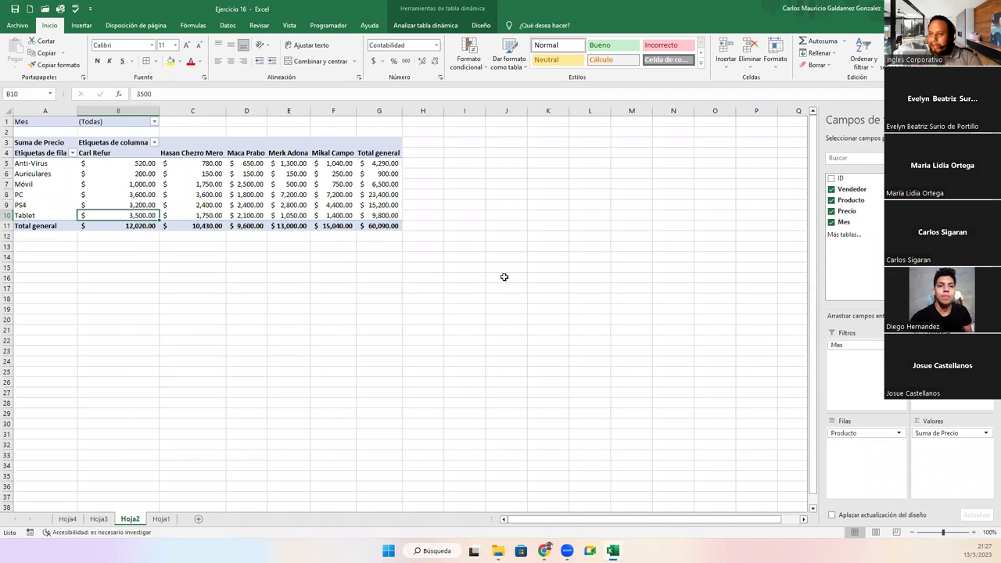
Filter the pivot table by the month Enero and review its values, seller headings and product rows.
left_click(154, 122)
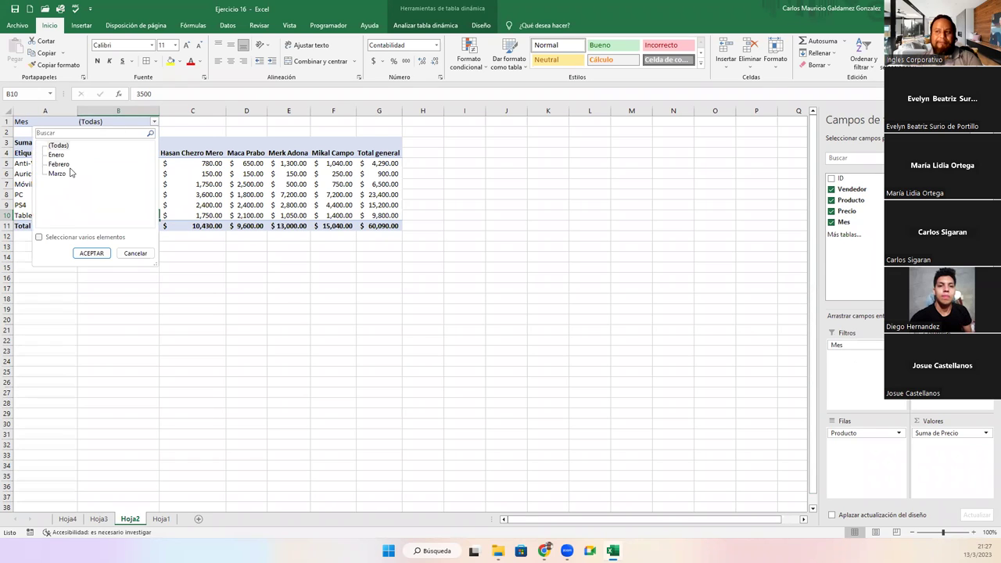
left_click(135, 253)
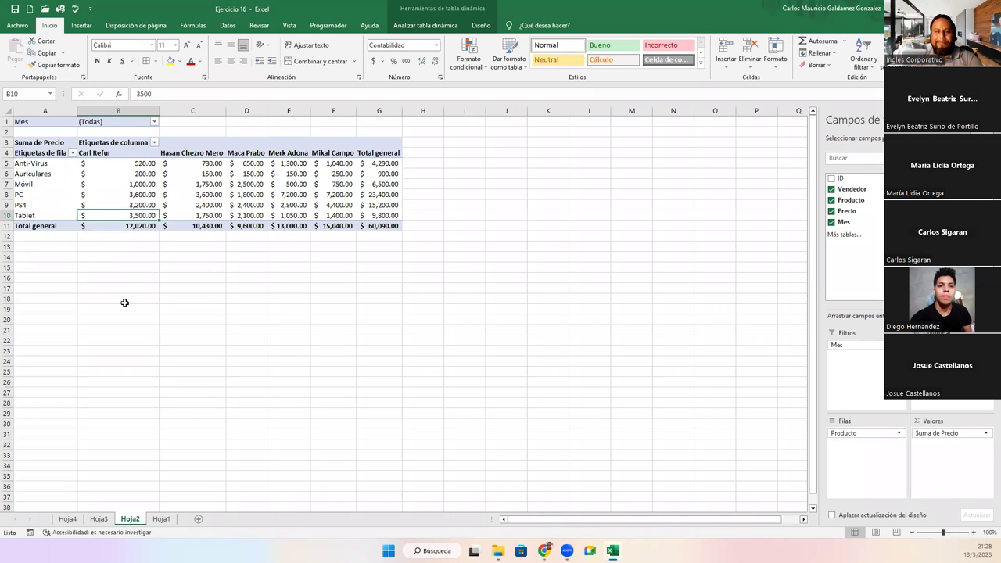
left_click(154, 123)
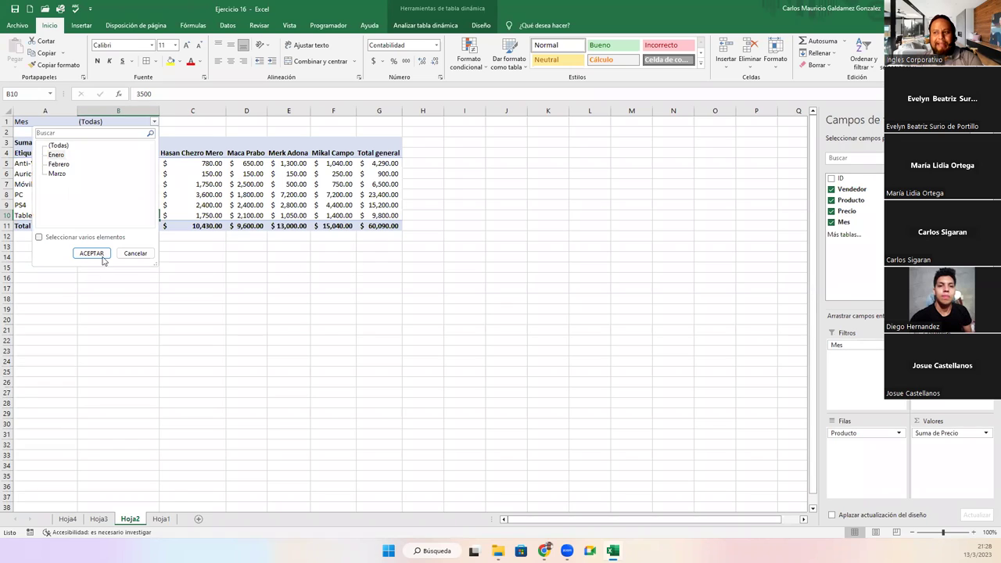
left_click(55, 155)
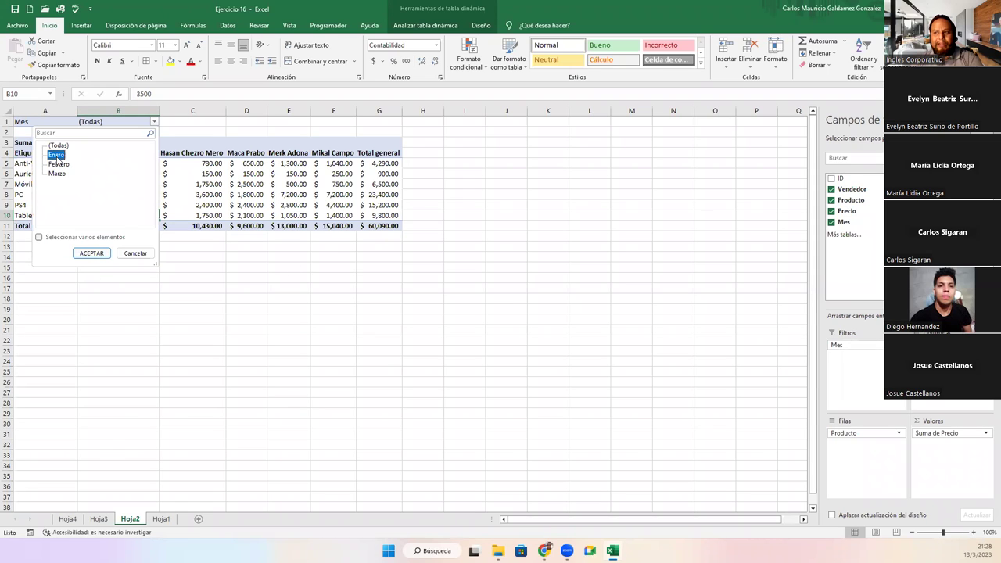
left_click(90, 253)
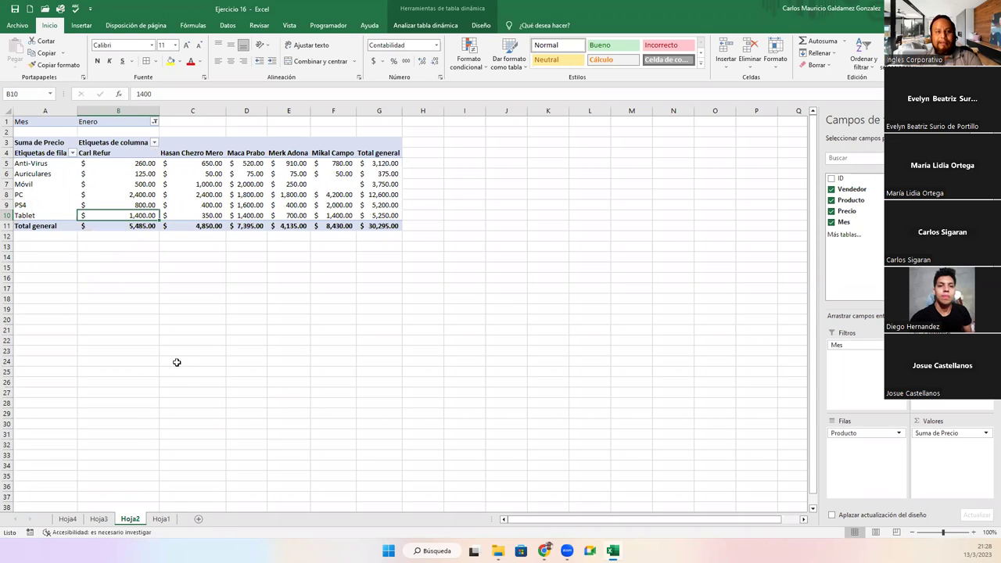
left_click_drag(131, 167, 330, 213)
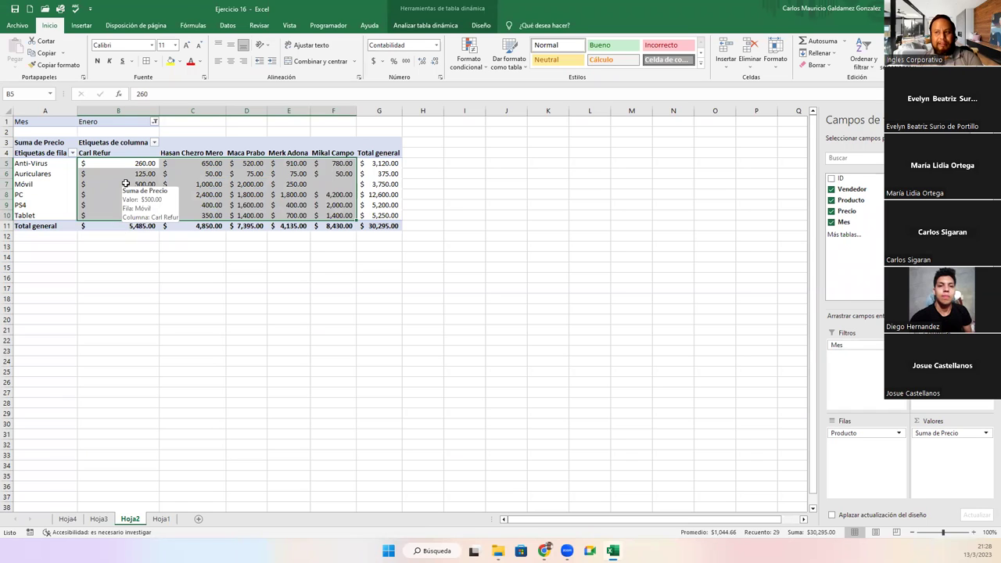
left_click(91, 153)
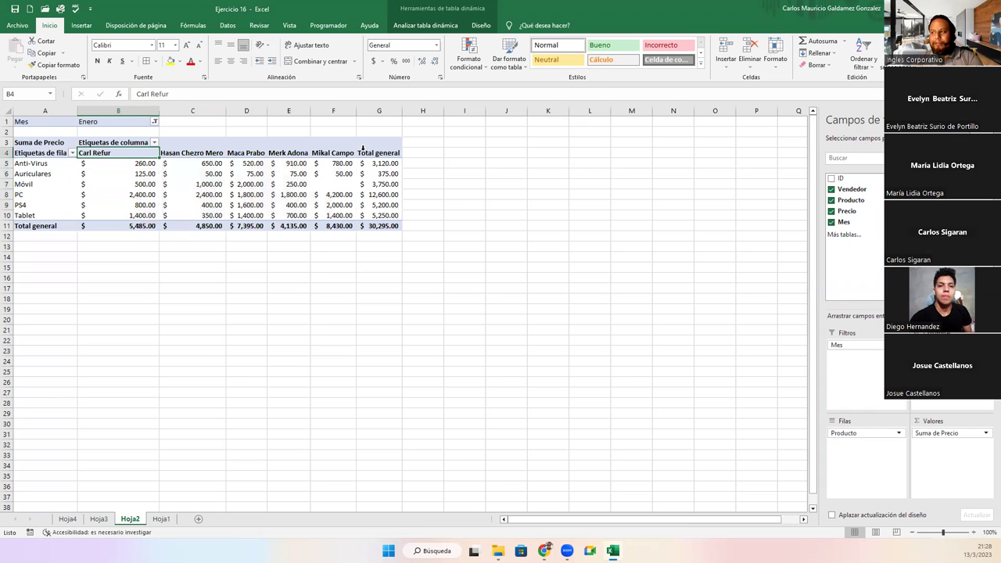
left_click_drag(39, 166, 34, 215)
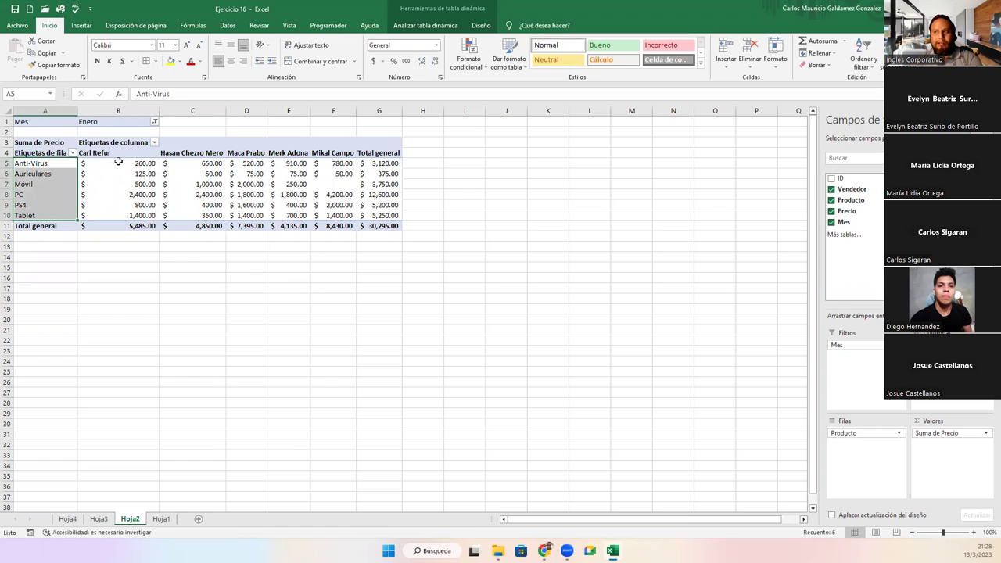
Filter the pivot table by the month Febrero and point out the empty Anti-Virus, PC and Móvil cells.
left_click(154, 123)
left_click(63, 165)
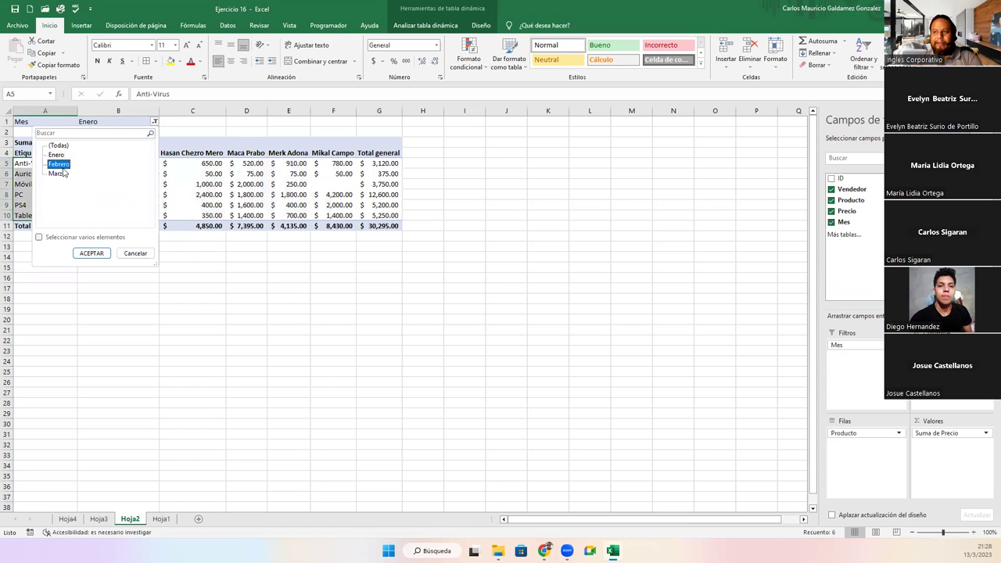
left_click(92, 252)
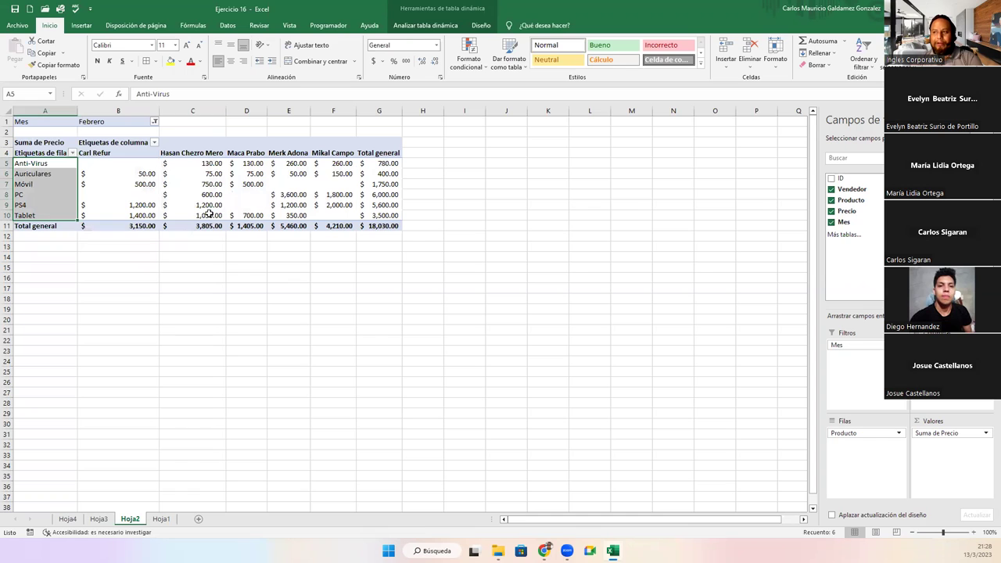
left_click(123, 164)
left_click(121, 194)
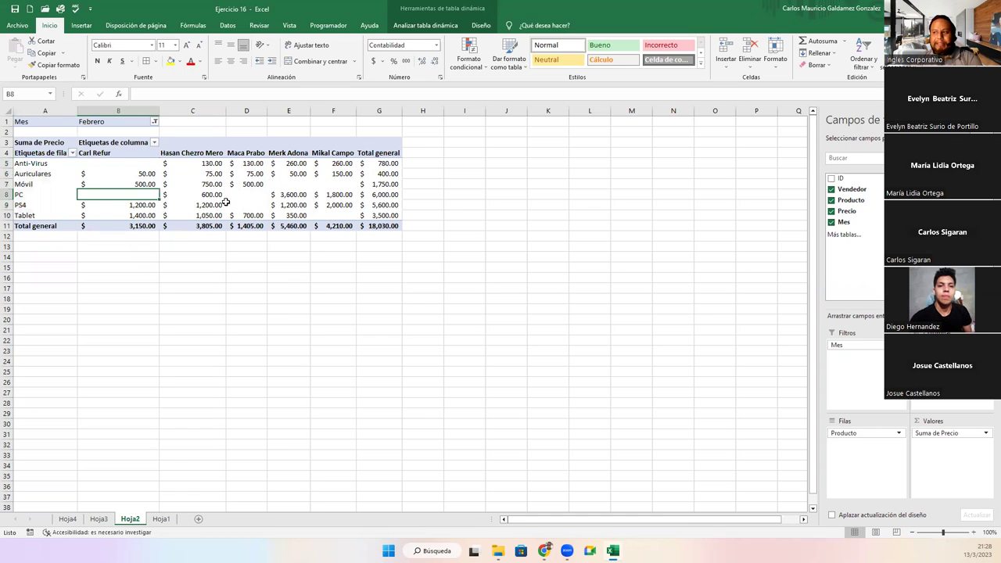
left_click(233, 197)
left_click_drag(286, 186, 332, 184)
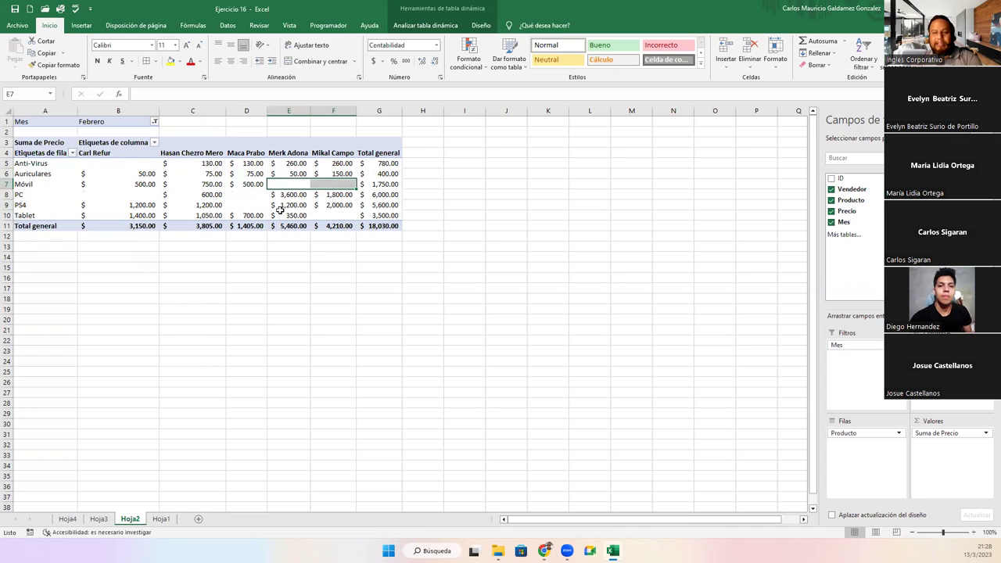
Set the pivot table's Mes filter to Marzo.
left_click(154, 122)
left_click(56, 175)
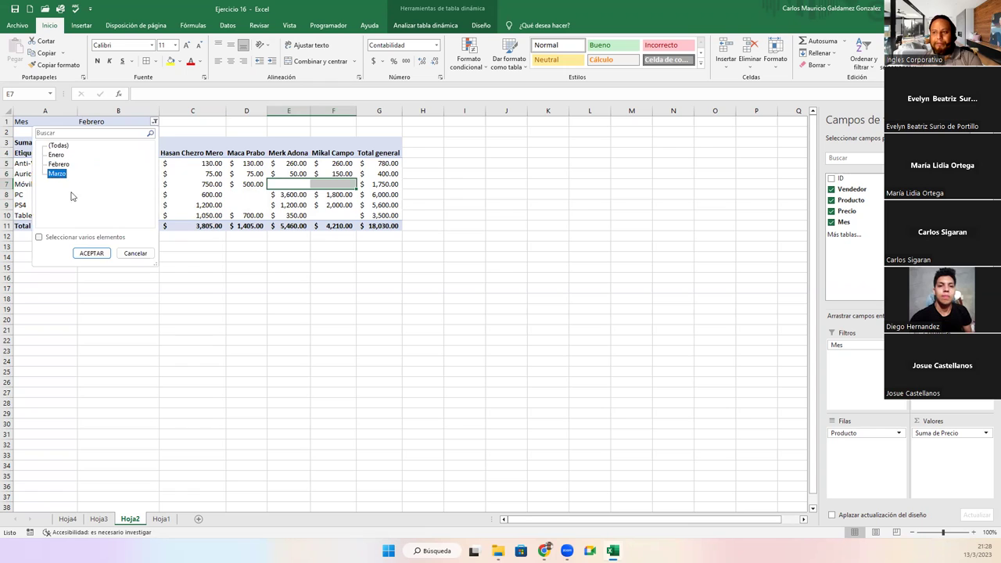
left_click(91, 254)
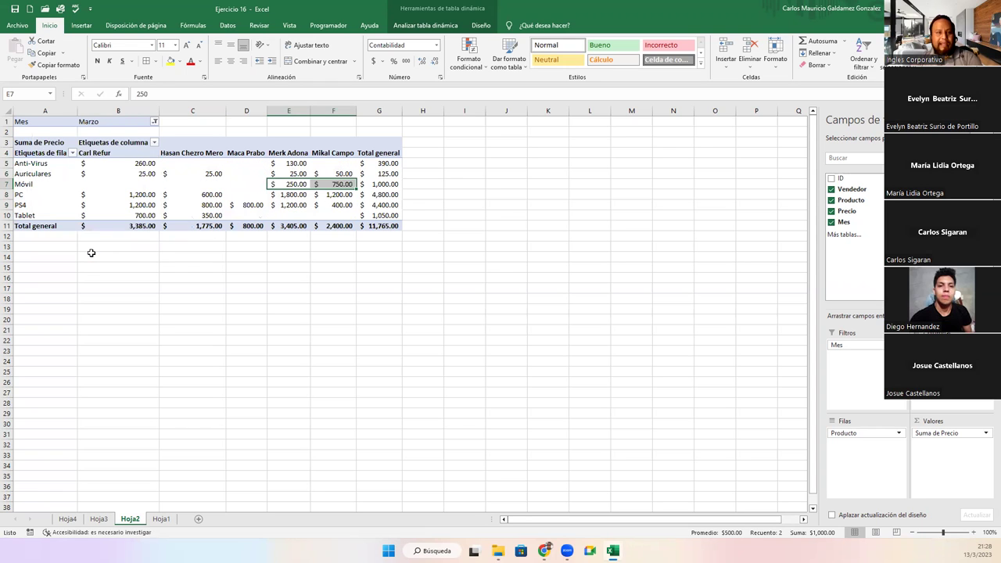
Highlight the empty product and seller cells of the pivot table for Marzo.
left_click(119, 184)
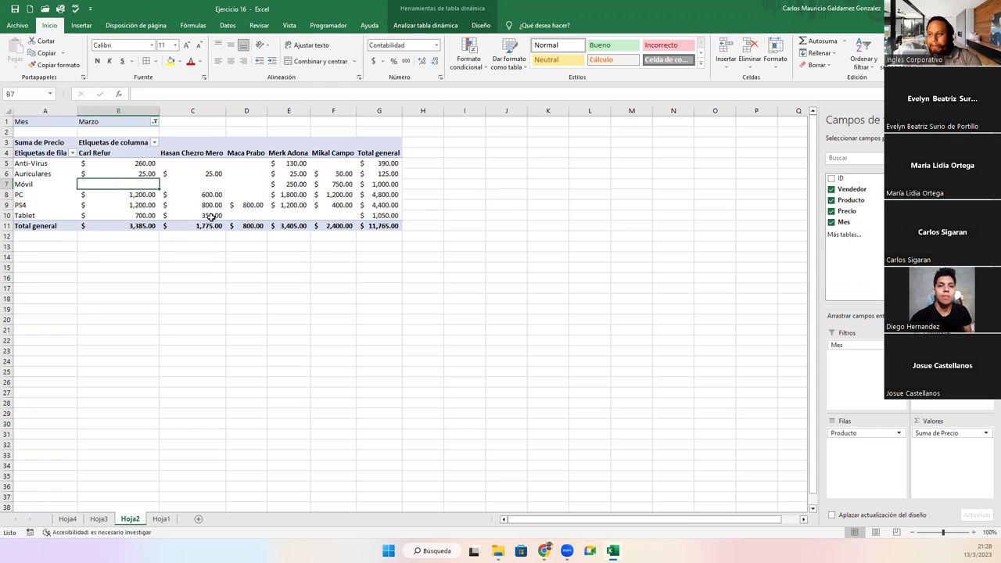
left_click(199, 185, "ctrl")
left_click(192, 161, "ctrl")
left_click_drag(239, 161, 322, 214)
left_click(336, 164, "ctrl")
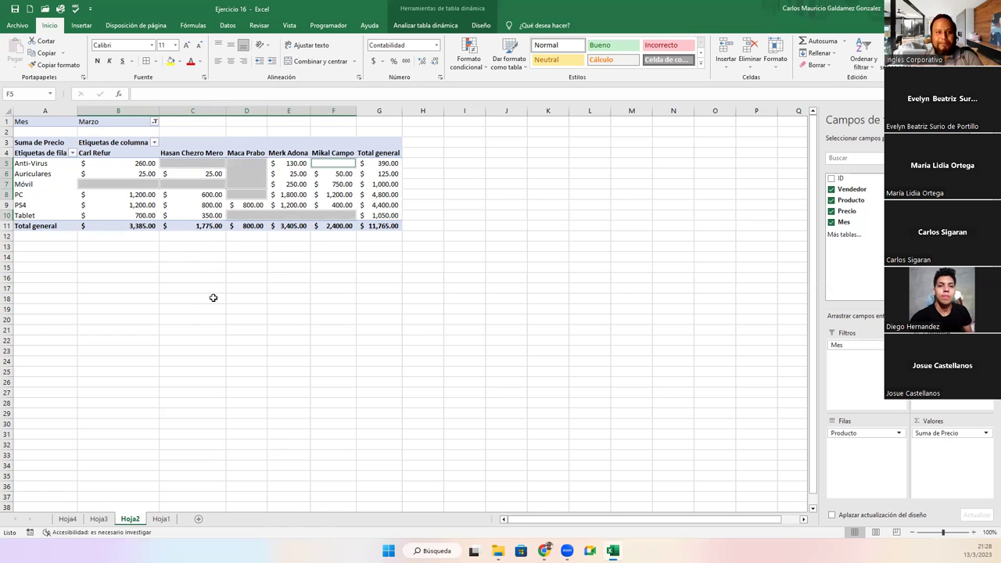
left_click(177, 186)
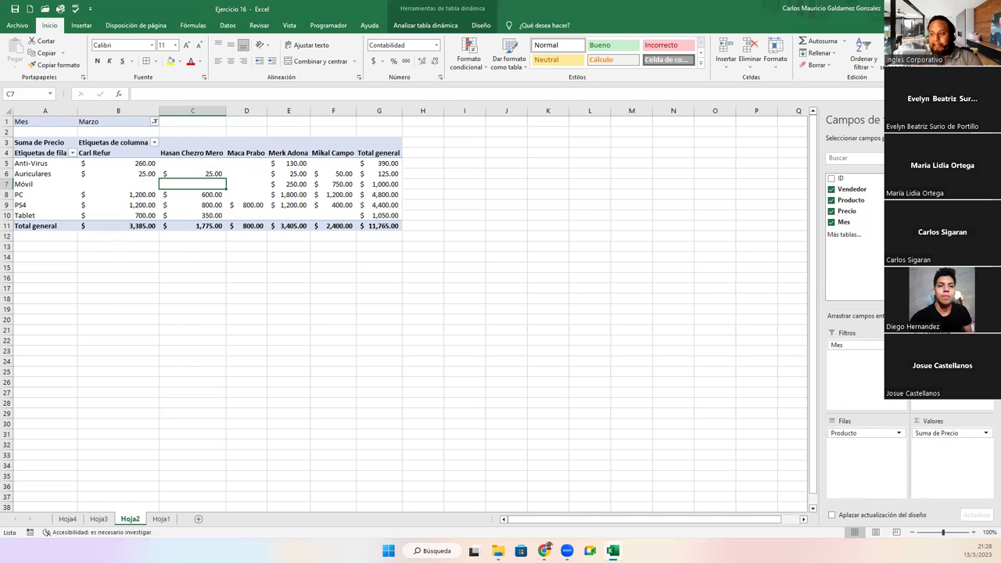
Compare the source records on Hoja1 with the first seller's Móvil cell in the Hoja2 pivot table.
left_click(158, 519)
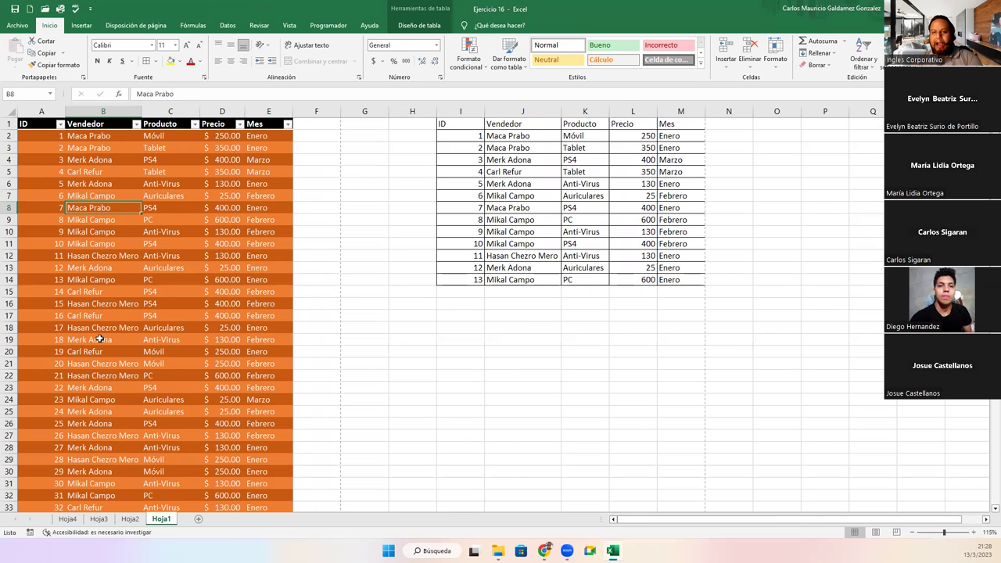
left_click(129, 519)
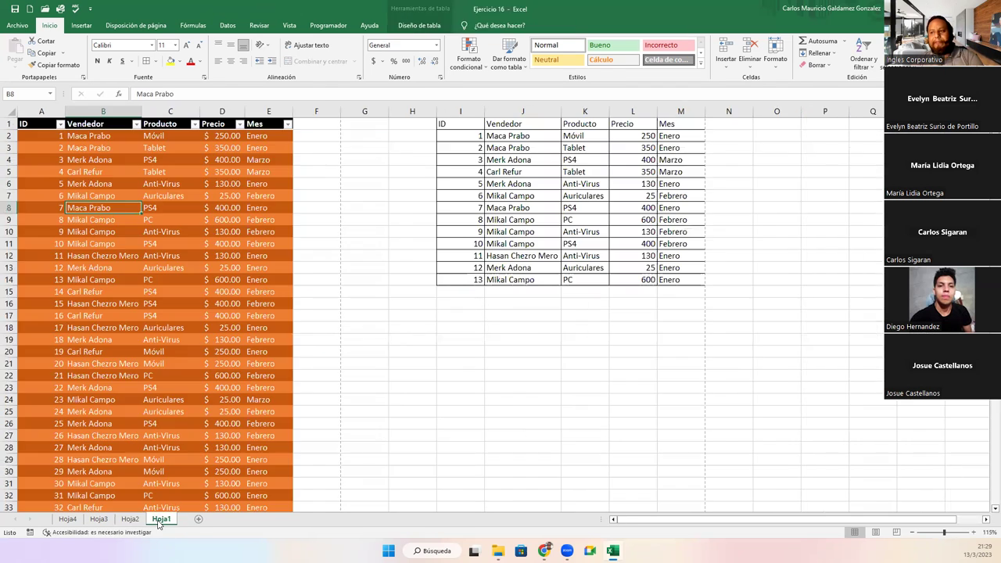
left_click(161, 519)
left_click(108, 174)
left_click(130, 519)
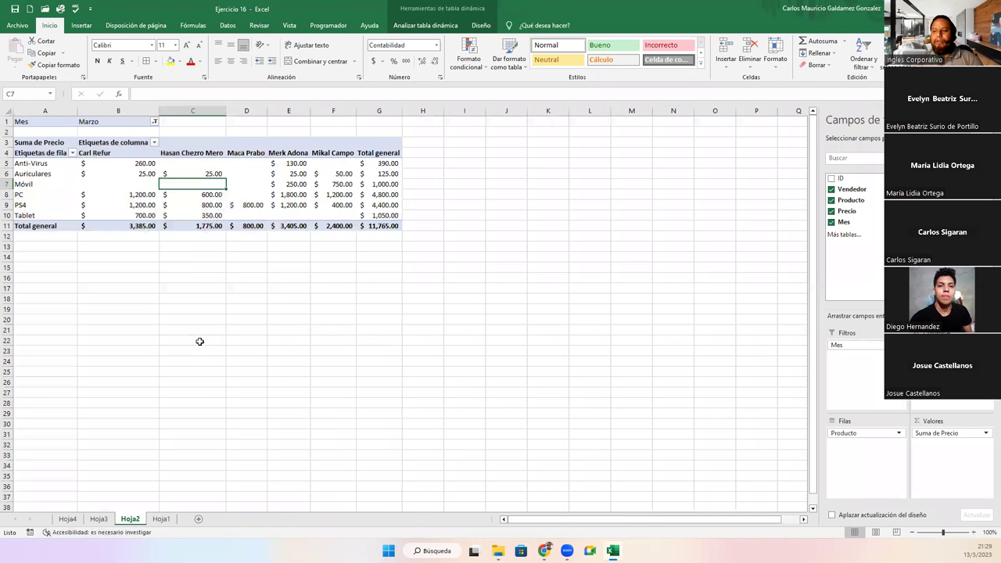
left_click(130, 183)
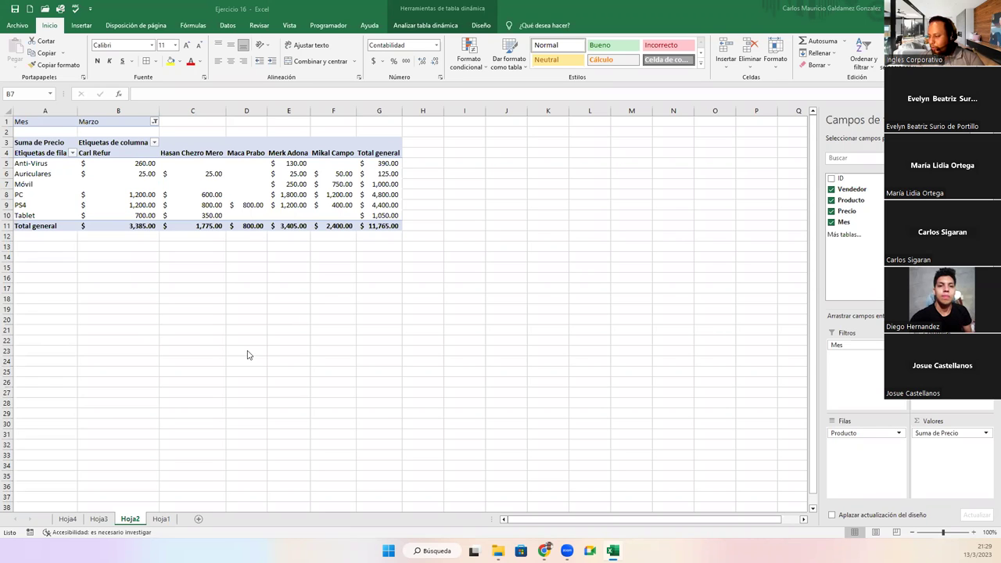
Change record ID 4 on Hoja1 to product PS4 with price 400, and return to the pivot table on Hoja2.
left_click(172, 519)
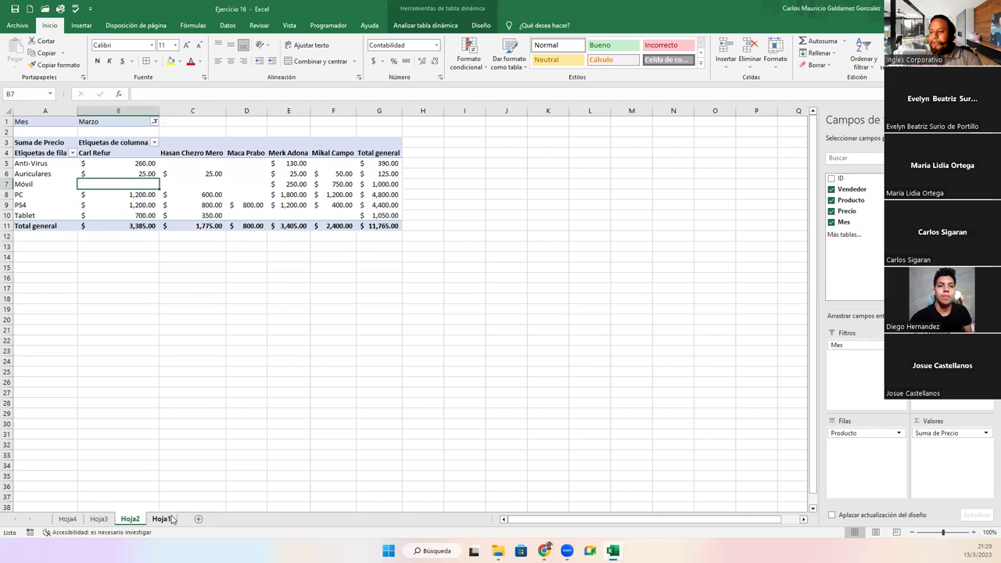
left_click(172, 519)
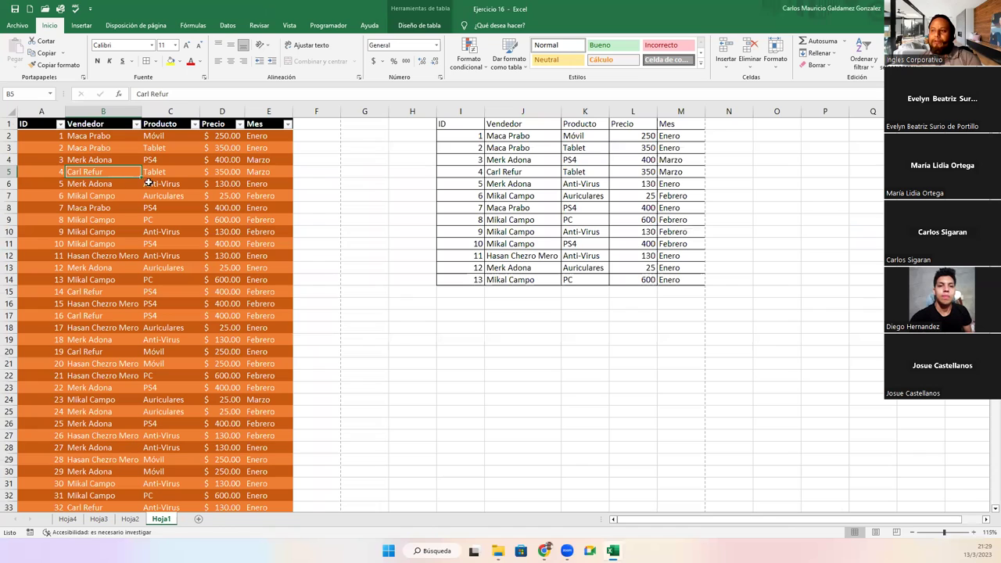
left_click(224, 173)
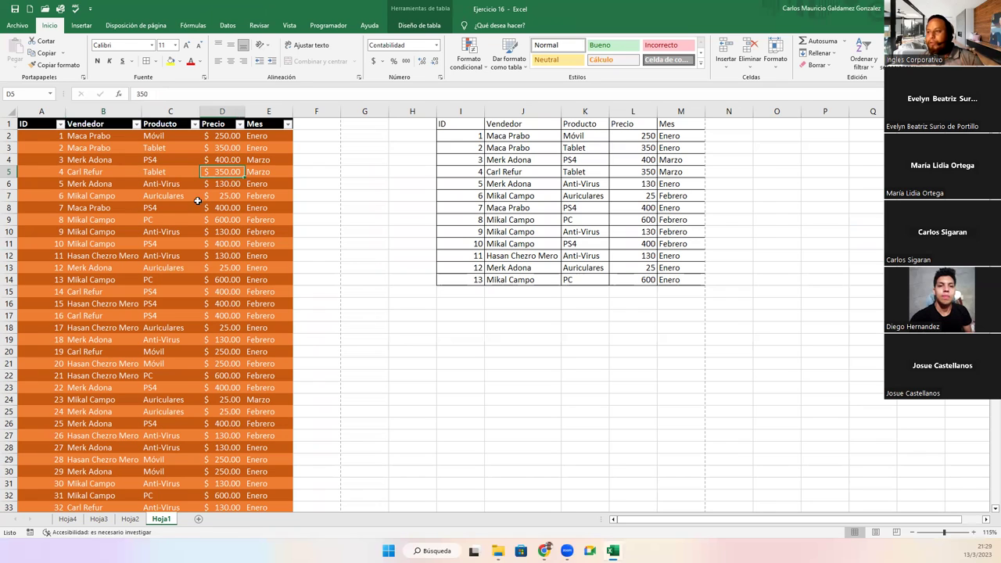
left_click(178, 171)
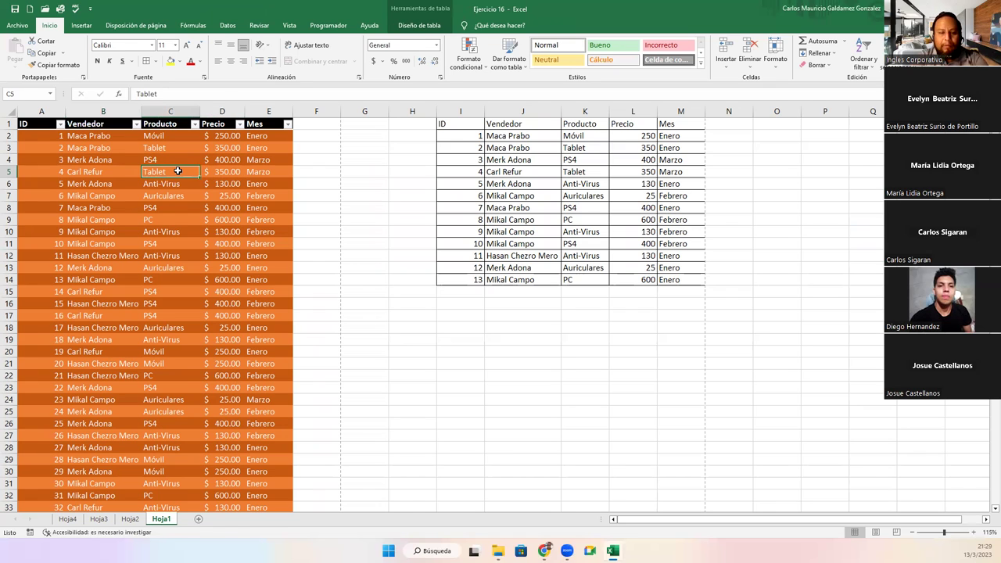
type("PS4")
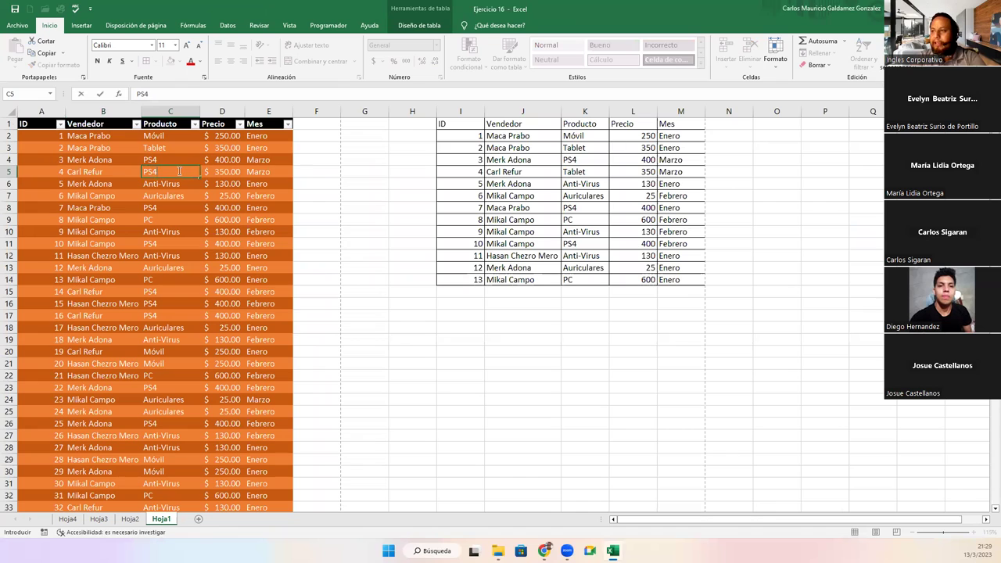
key("Tab")
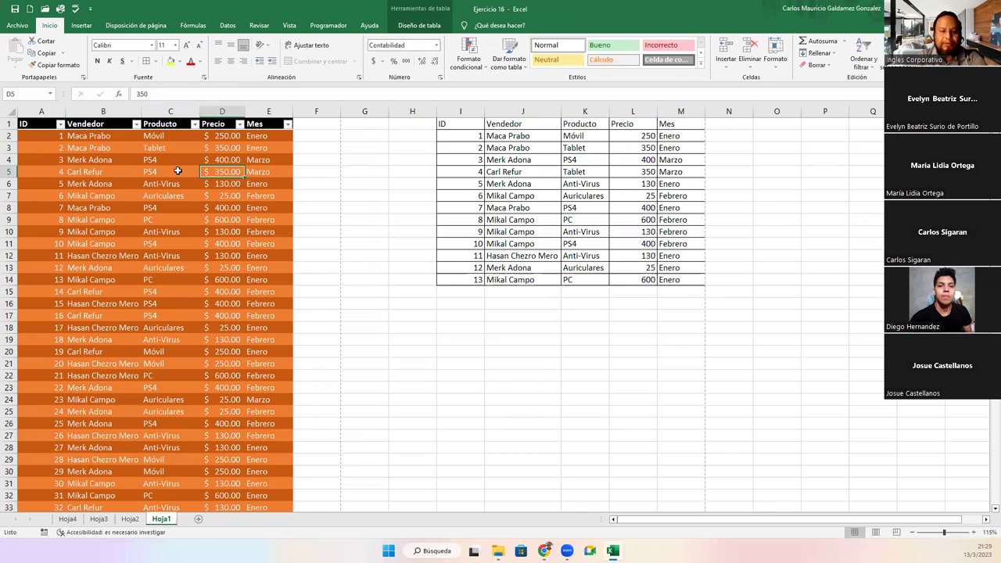
type("400")
key("Return")
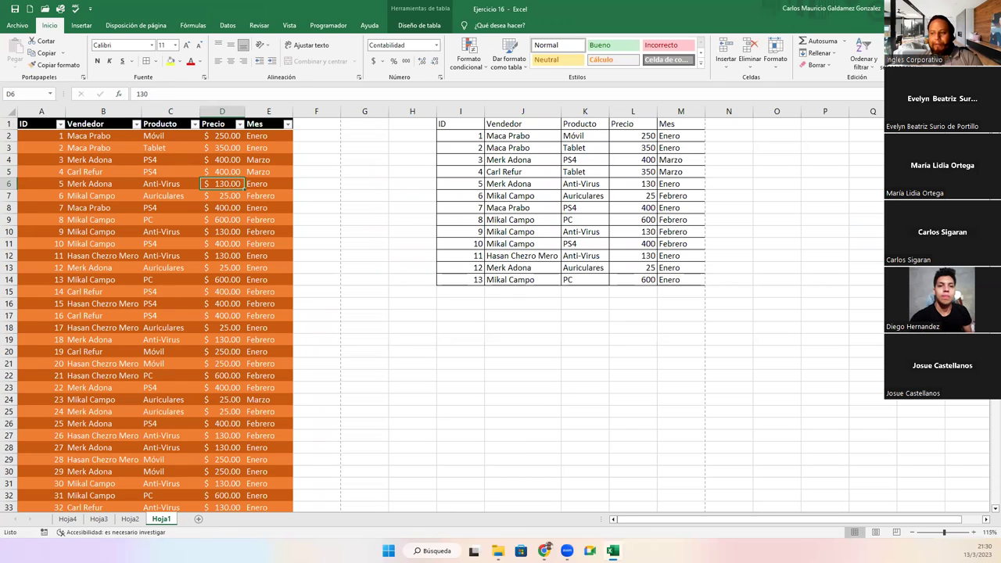
left_click(129, 519)
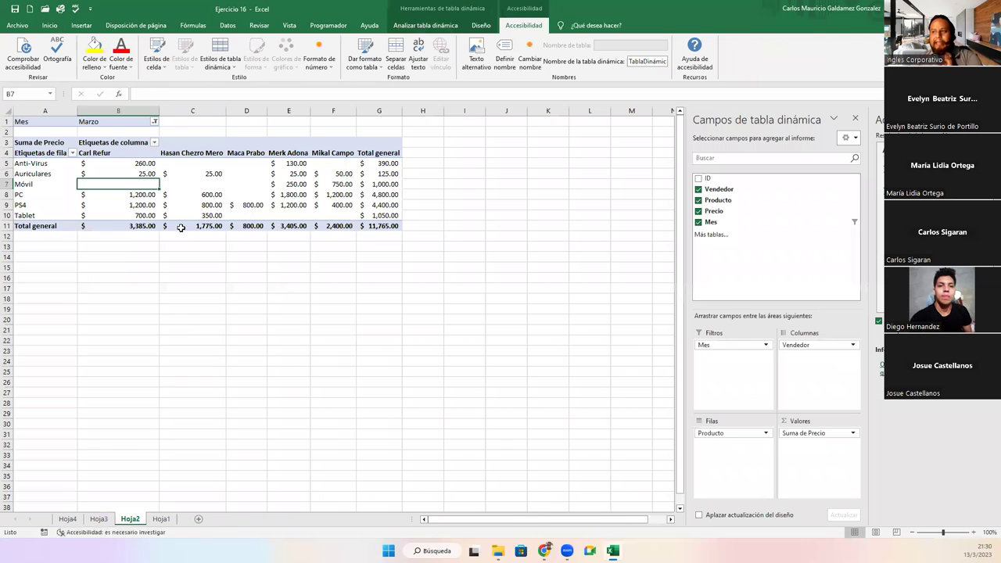
Set the pivot table's Mes filter to (Todas).
left_click(179, 195)
left_click(155, 124)
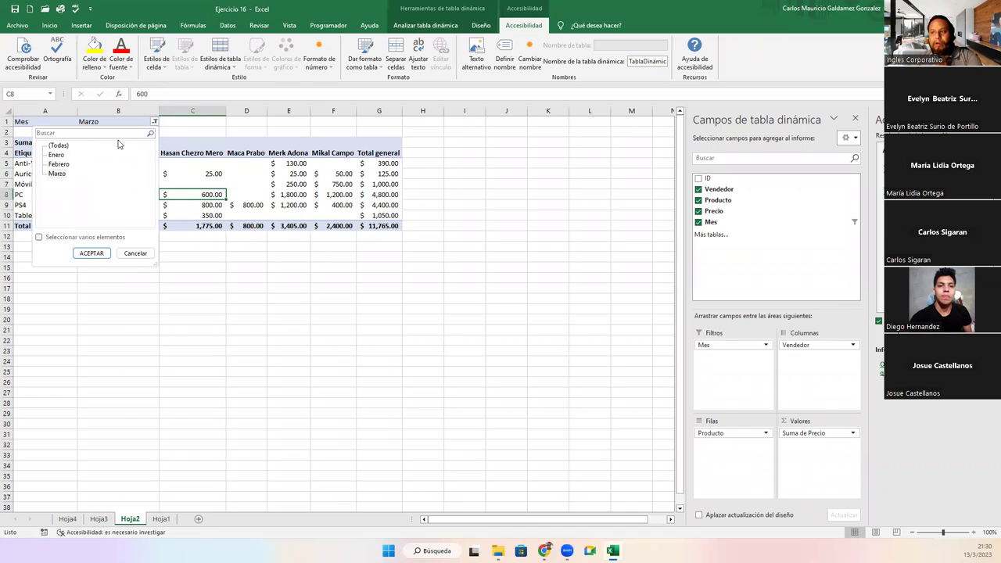
left_click(57, 147)
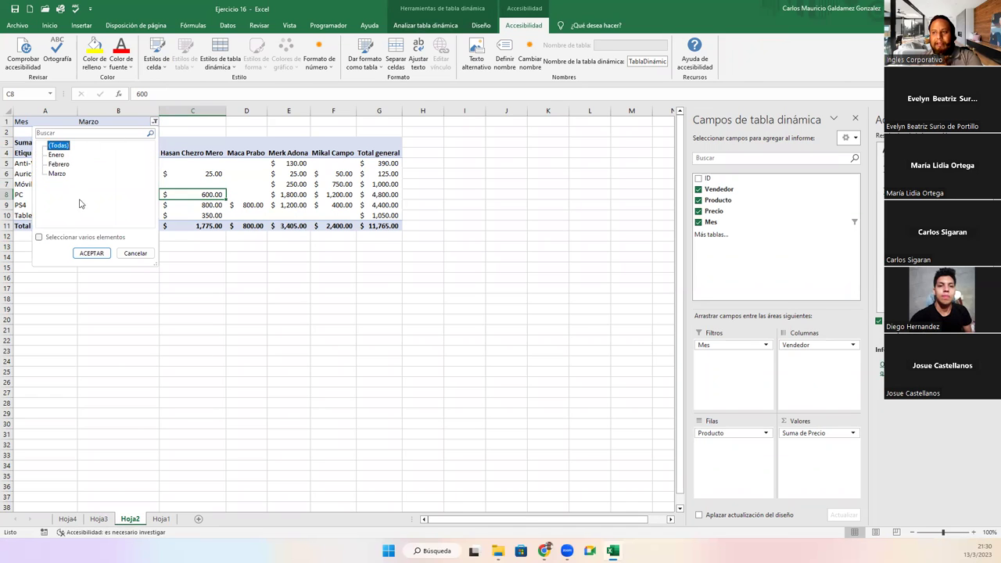
left_click(92, 254)
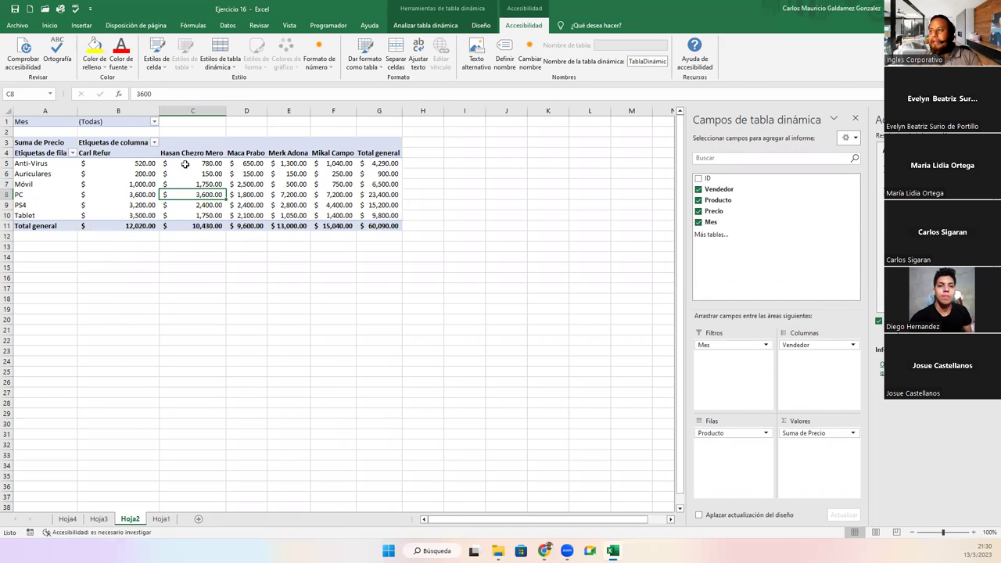
Refresh the pivot table with the changed Hoja1 record and close the accessibility pane.
left_click(435, 27)
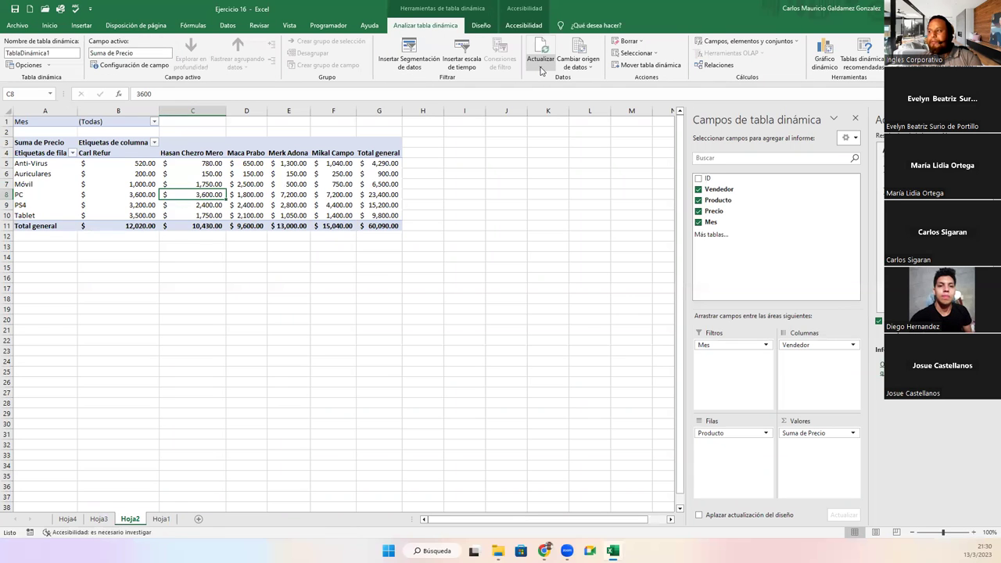
left_click(365, 226)
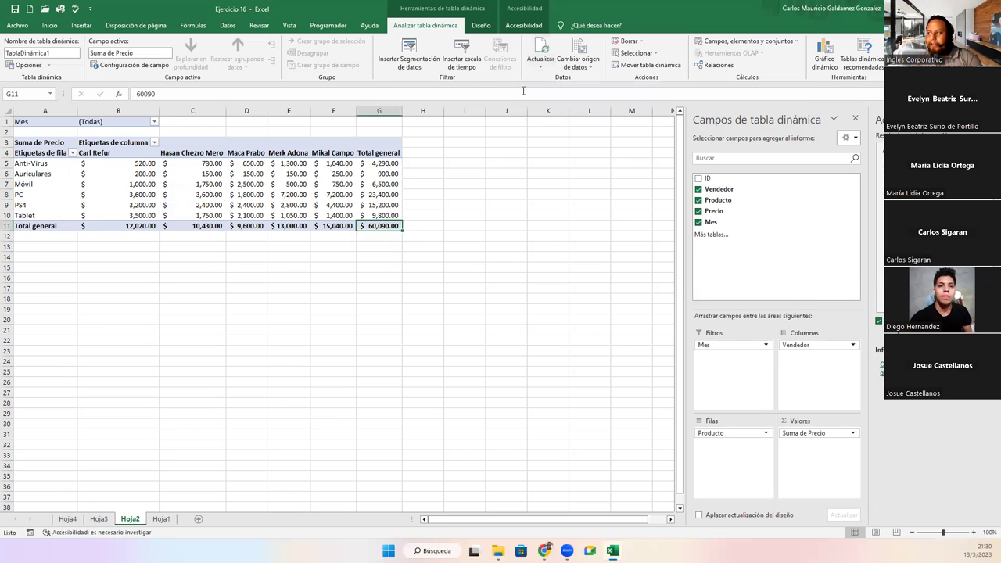
left_click(537, 52)
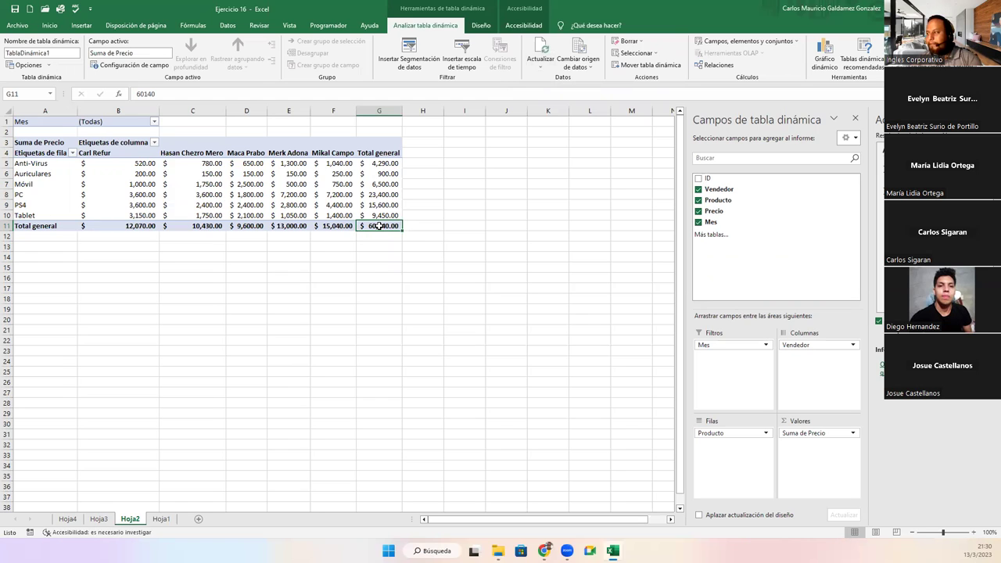
left_click(991, 119)
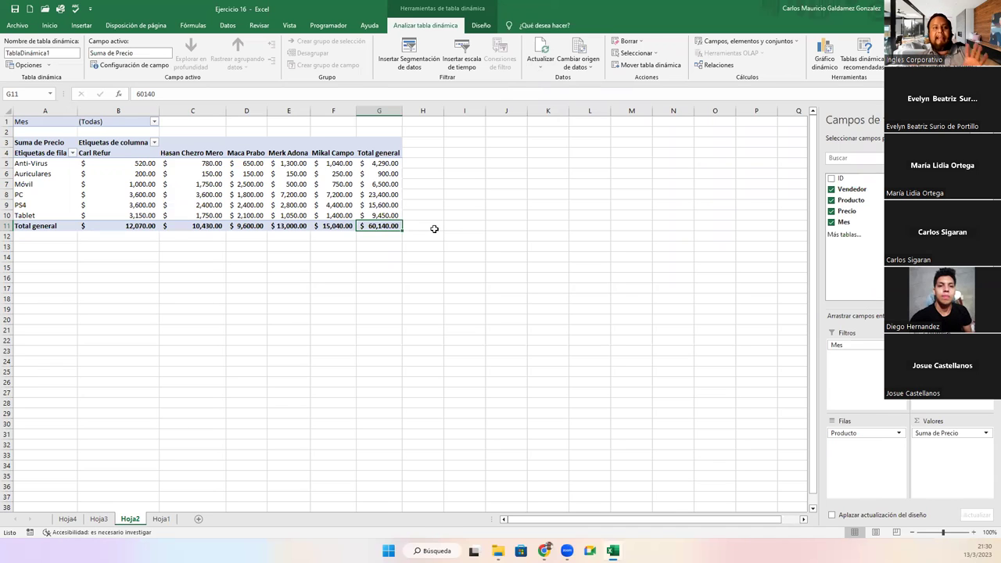
Refresh all data connections and pivot tables in the workbook with Actualizar todo.
left_click(213, 184)
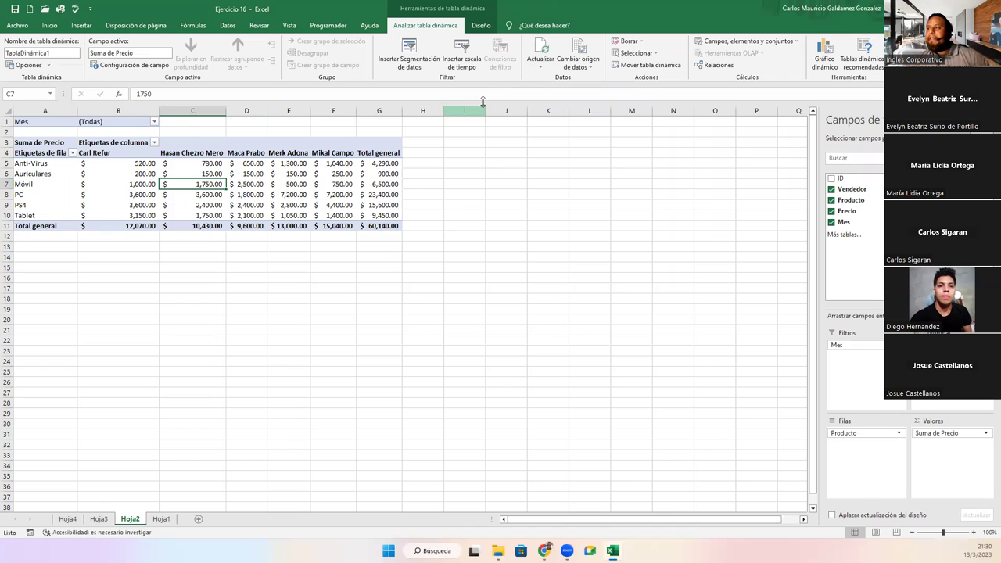
left_click(541, 68)
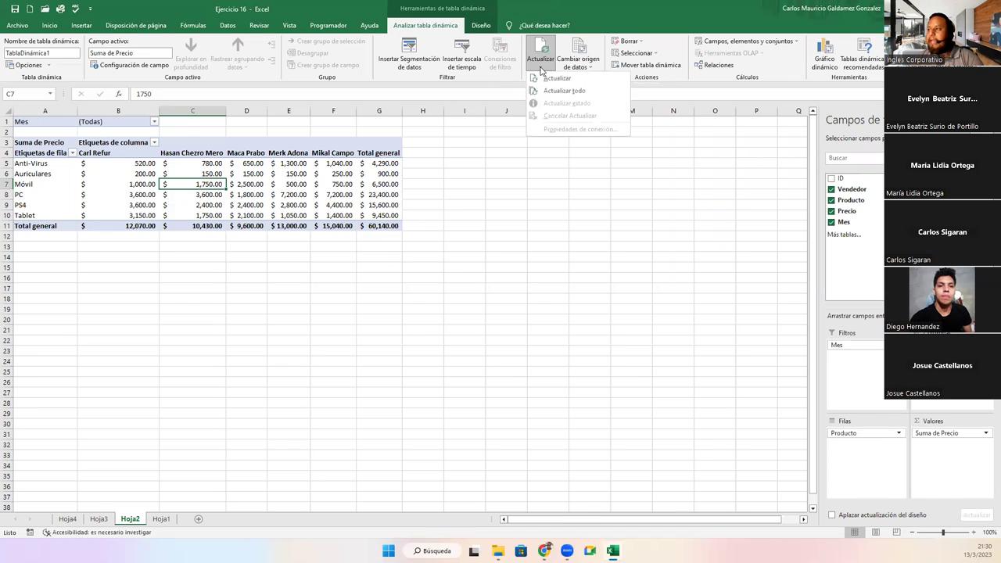
left_click(580, 91)
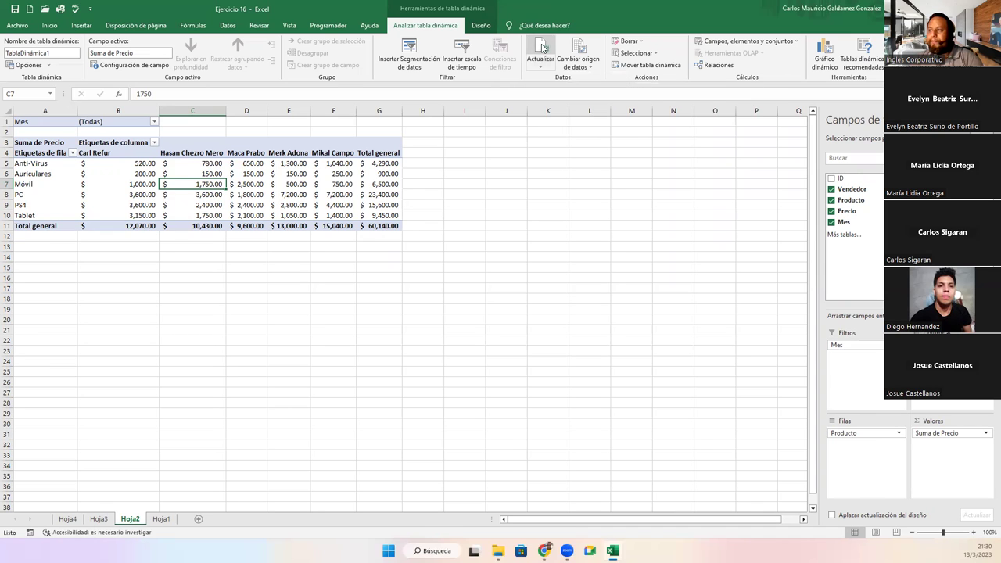
Examine individual seller and product records in the Hoja1 source table, comparing them with the pivot table on Hoja2.
left_click(258, 173)
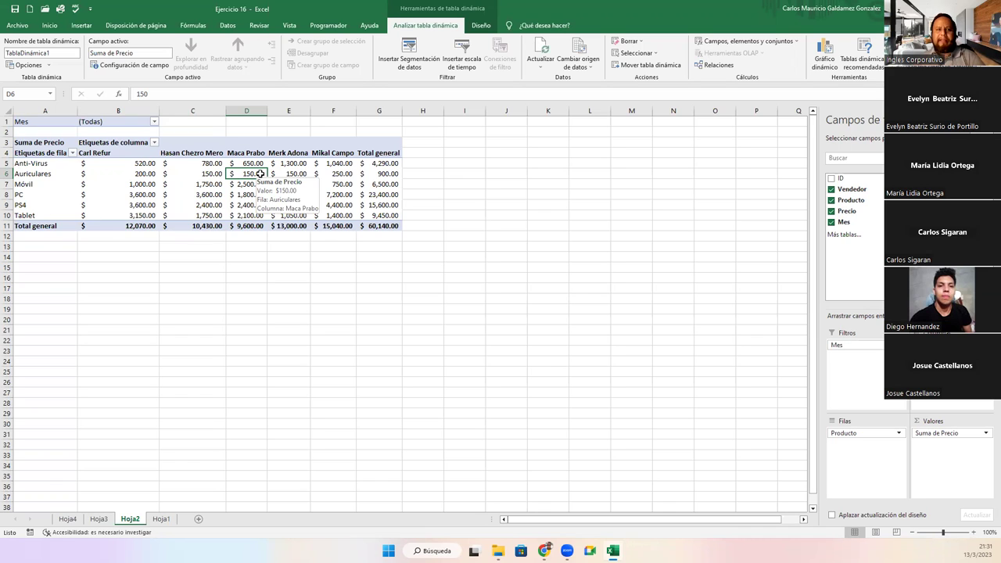
left_click(161, 519)
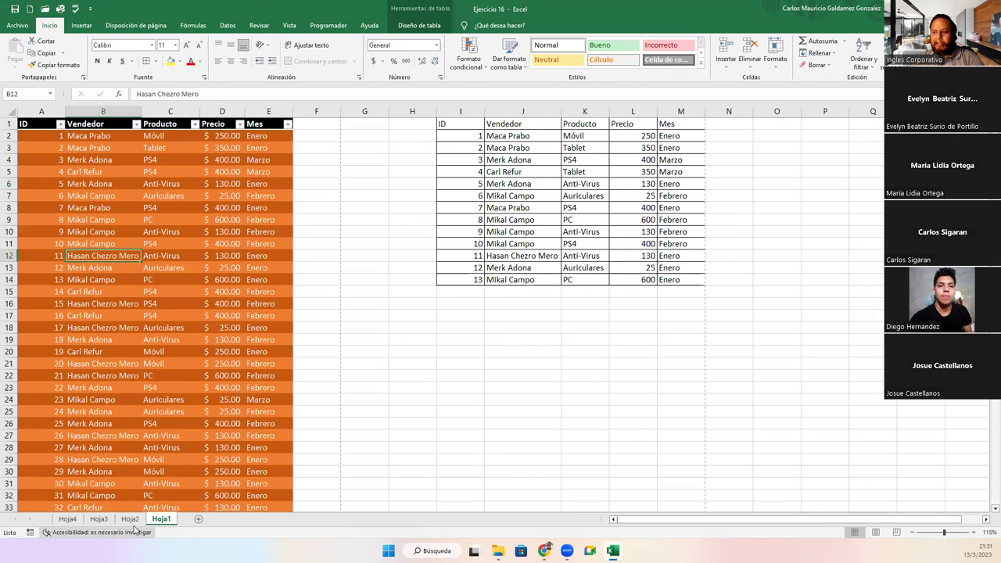
left_click(131, 519)
left_click(97, 194)
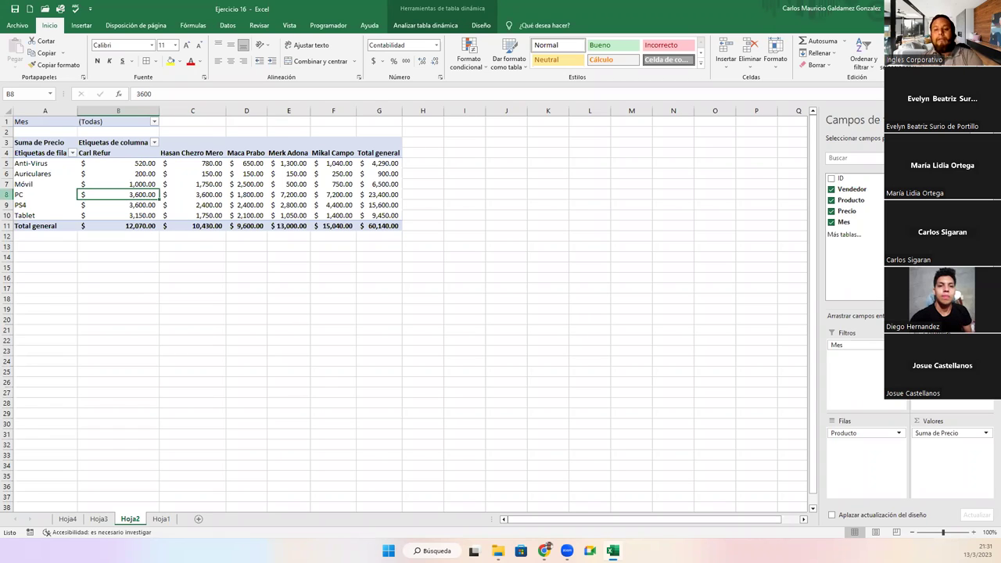
left_click(162, 519)
left_click(143, 283)
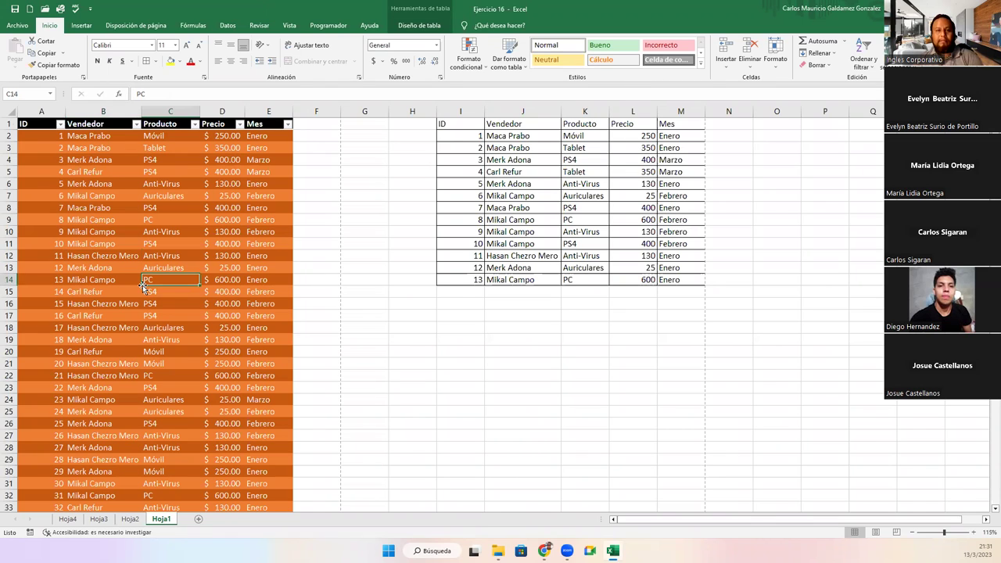
left_click(79, 279)
left_click(90, 259)
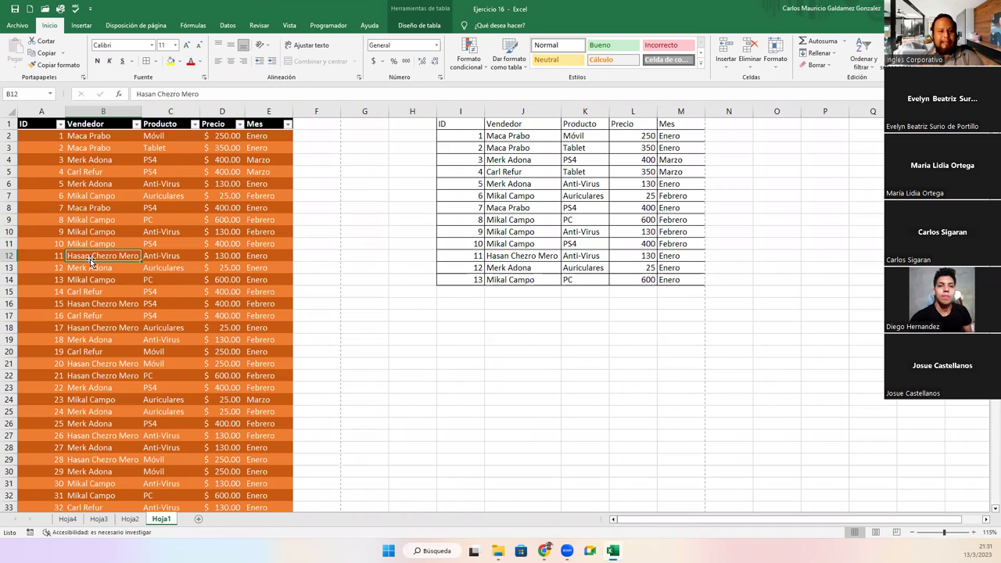
left_click(115, 326)
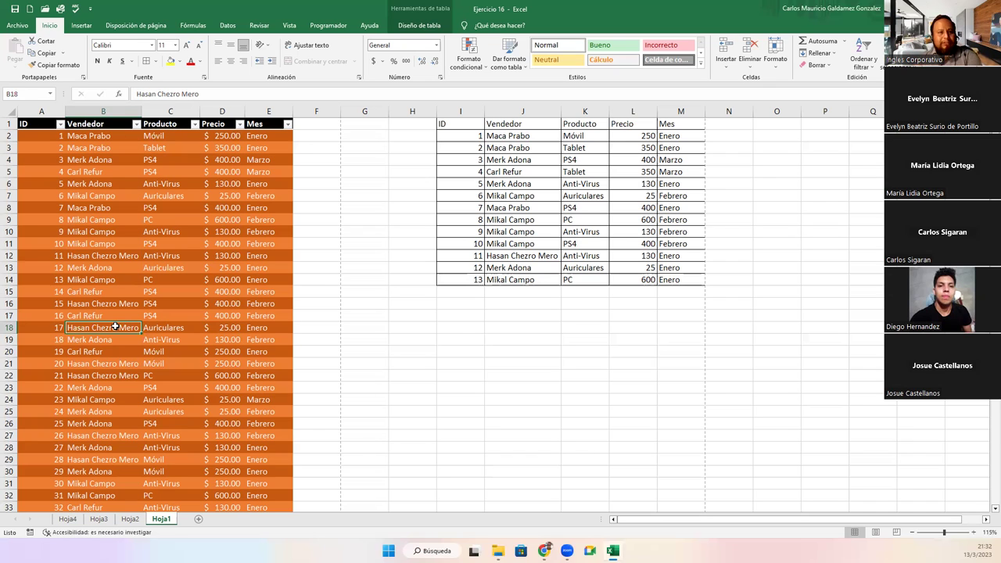
left_click(171, 174)
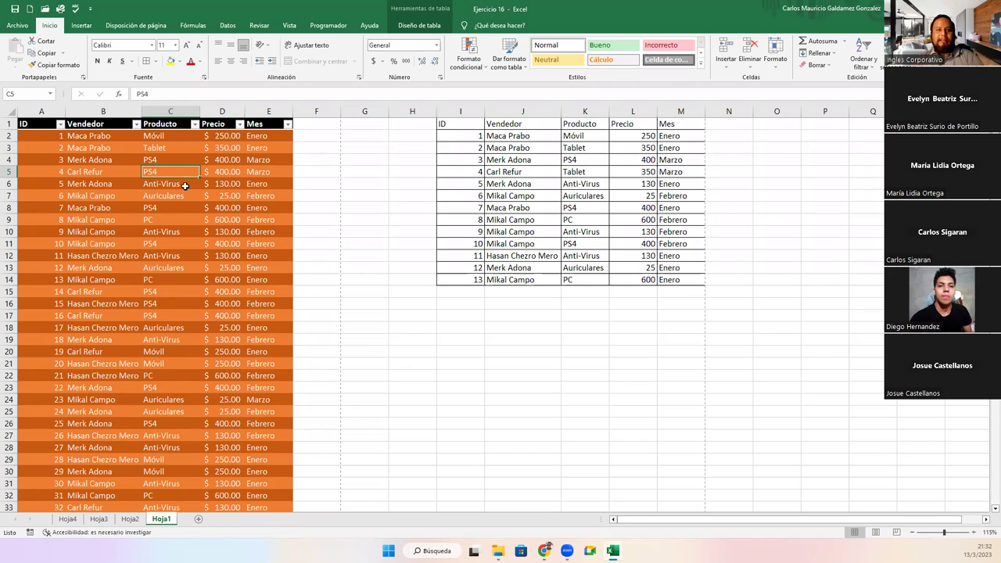
left_click(85, 246)
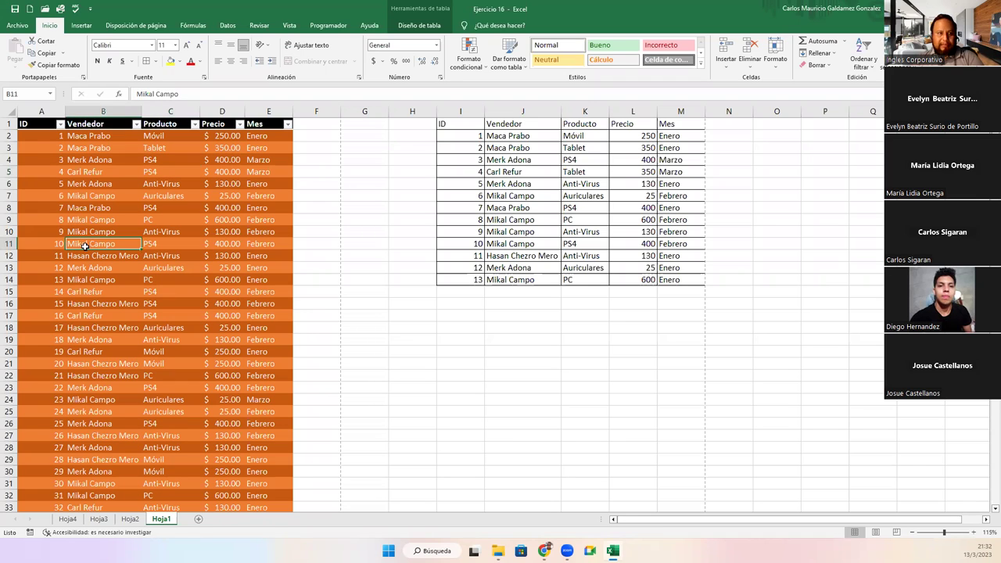
Review the Hoja2 pivot table's Móvil, PC, Anti-Virus and Auriculares amounts per seller against the detailed list on Hoja1.
left_click(129, 519)
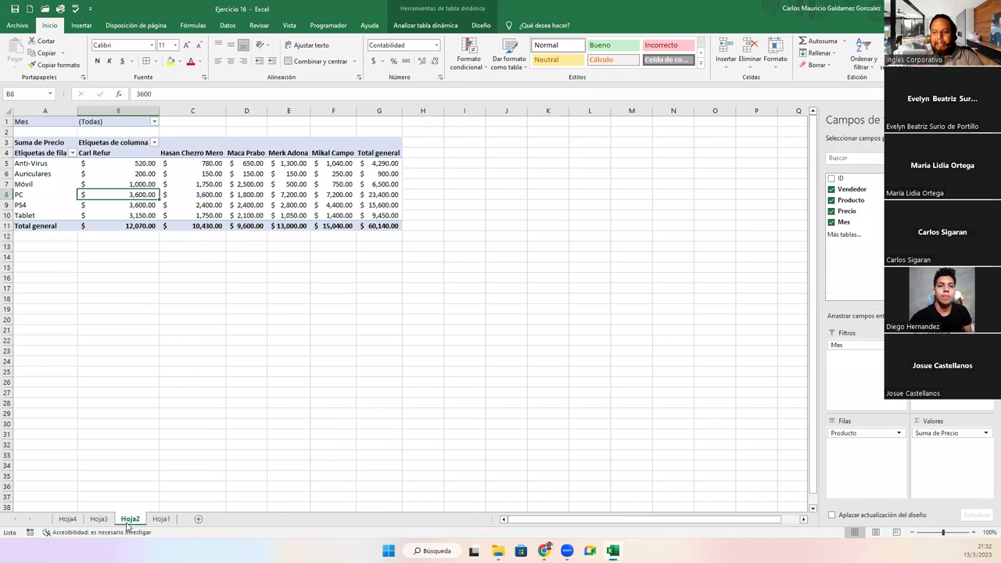
left_click(188, 194)
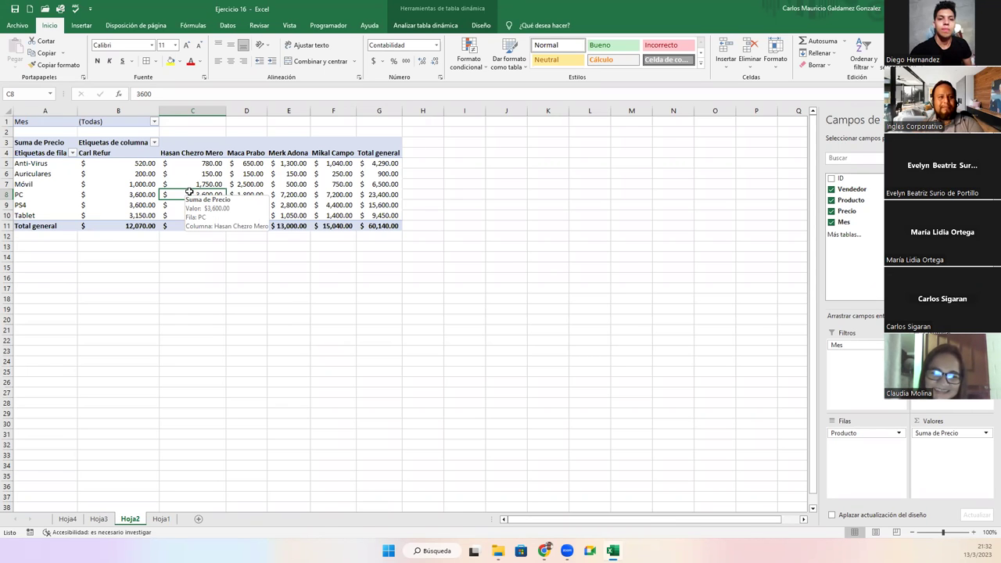
left_click(147, 186)
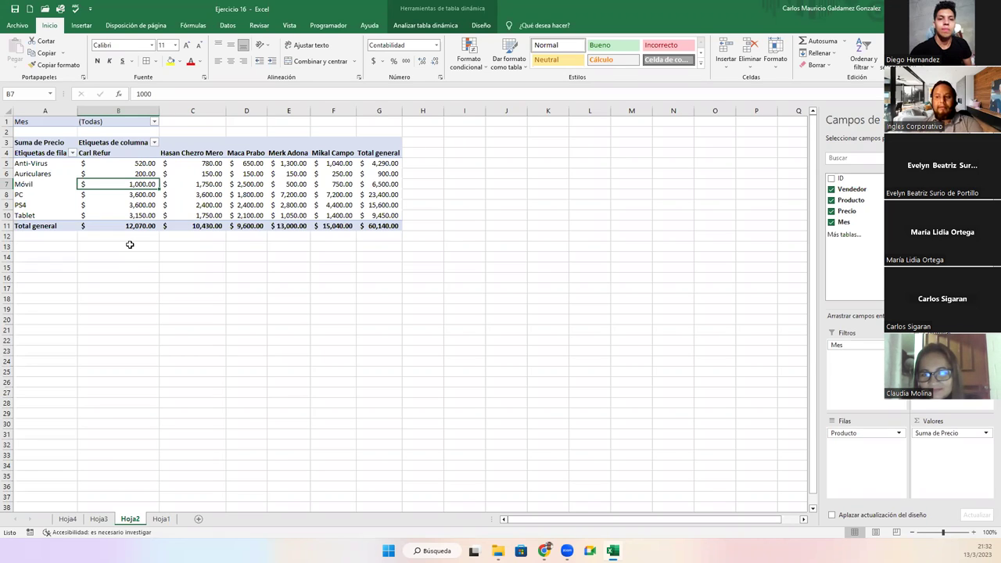
left_click(160, 519)
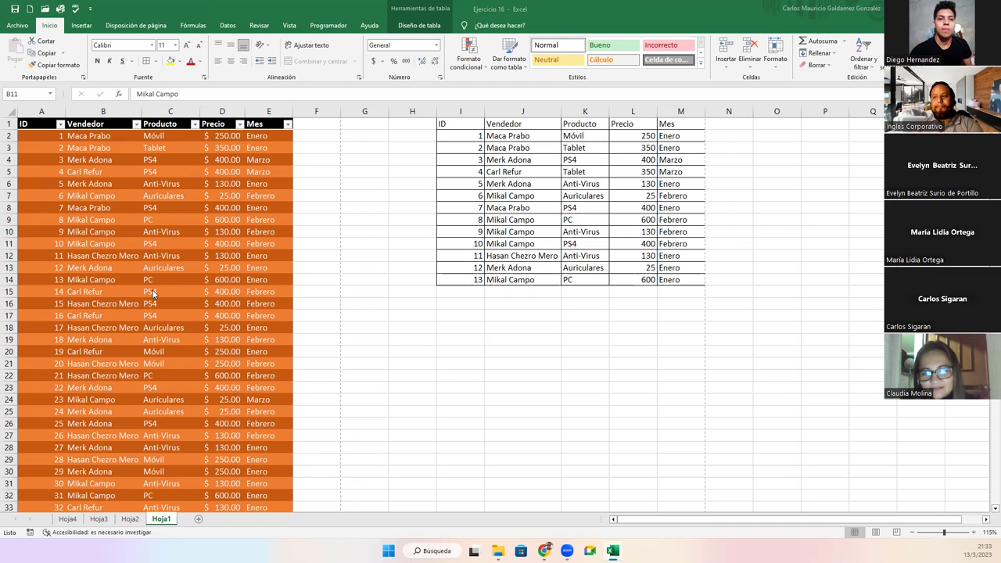
left_click(101, 291)
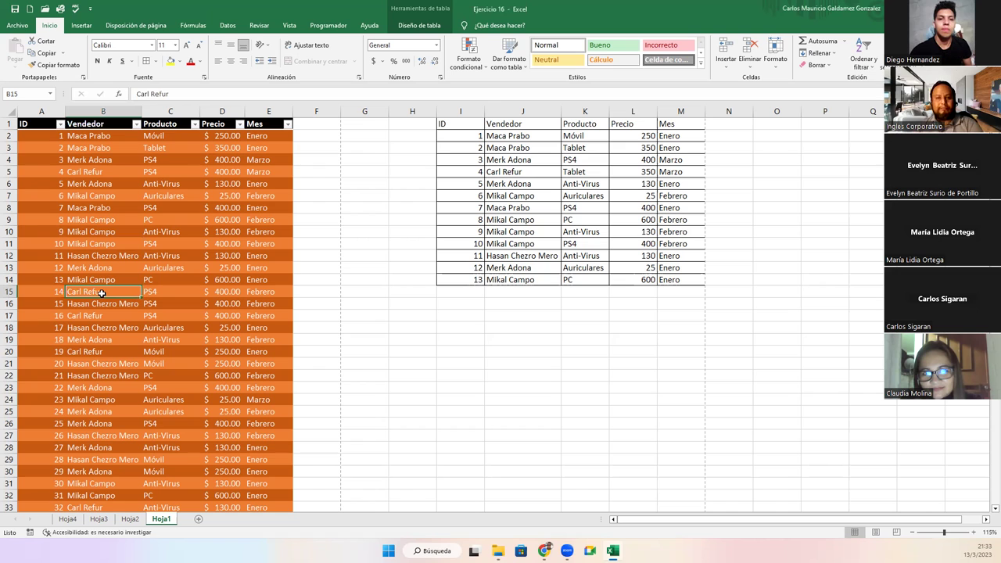
left_click(130, 519)
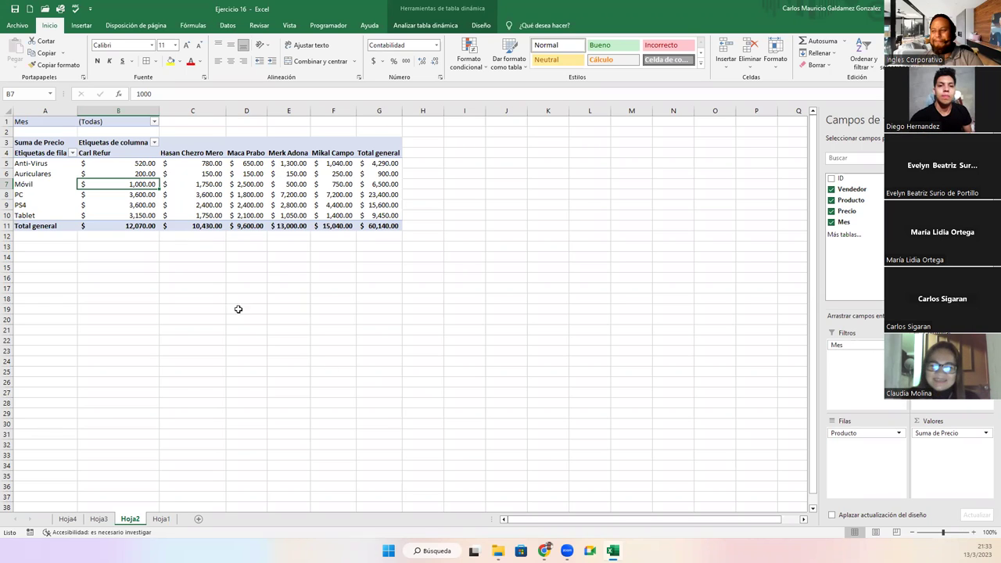
left_click(206, 163)
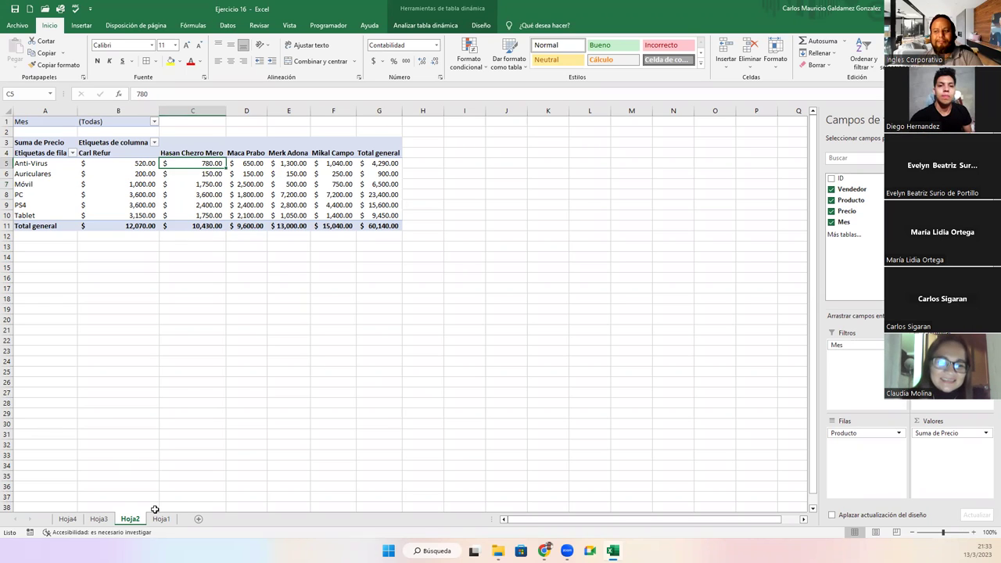
mouse_move(105, 173)
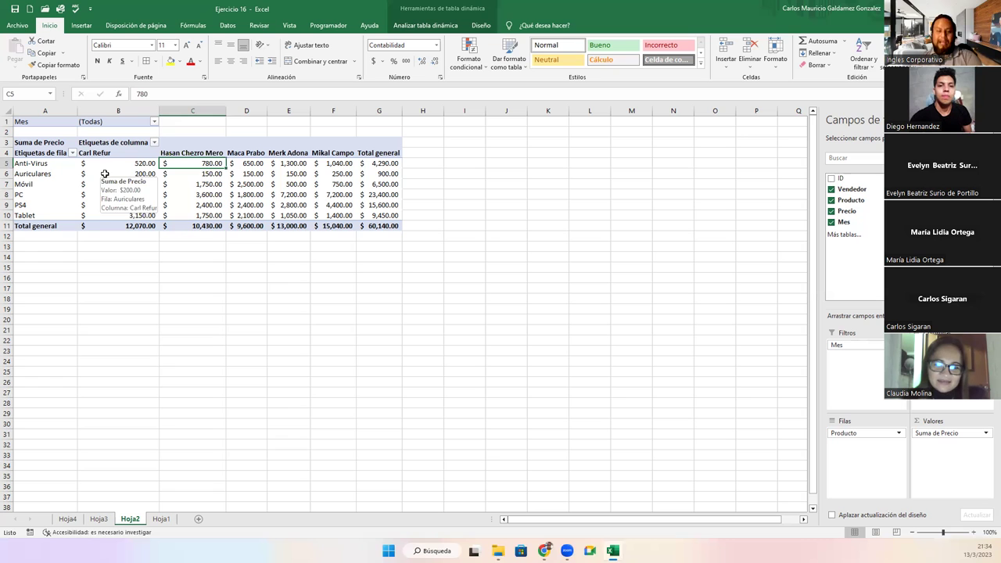
left_click(161, 519)
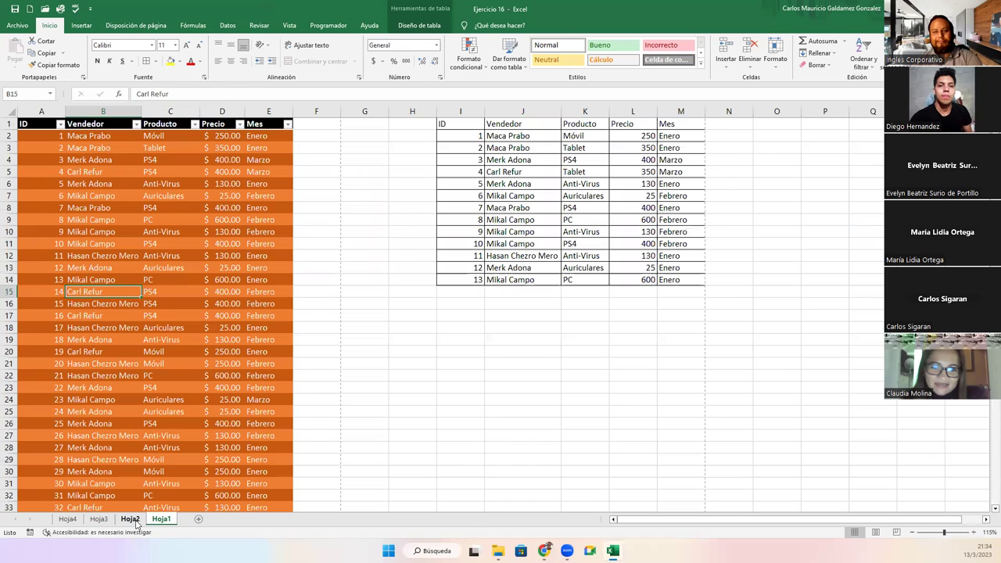
left_click(131, 519)
left_click(121, 193)
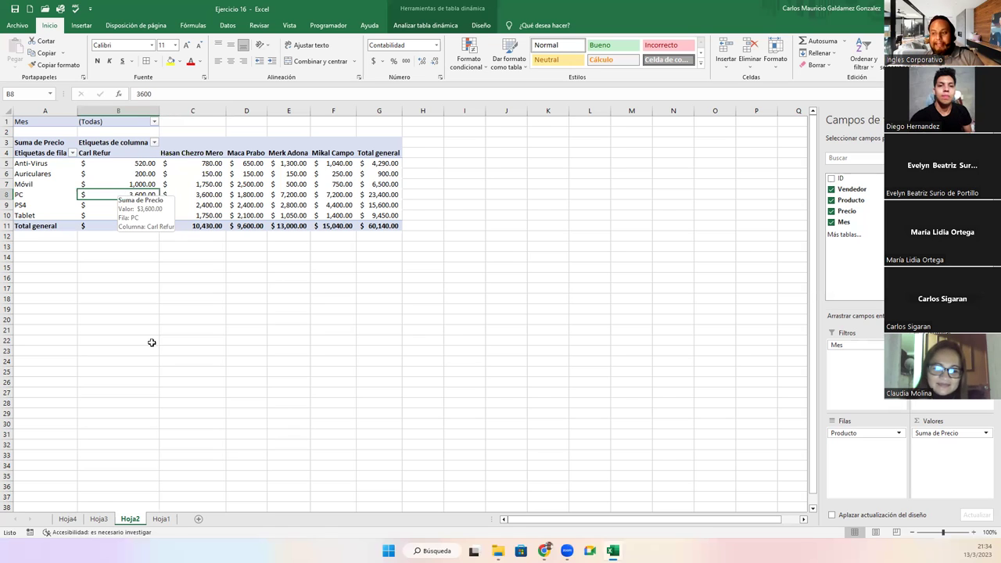
left_click(162, 520)
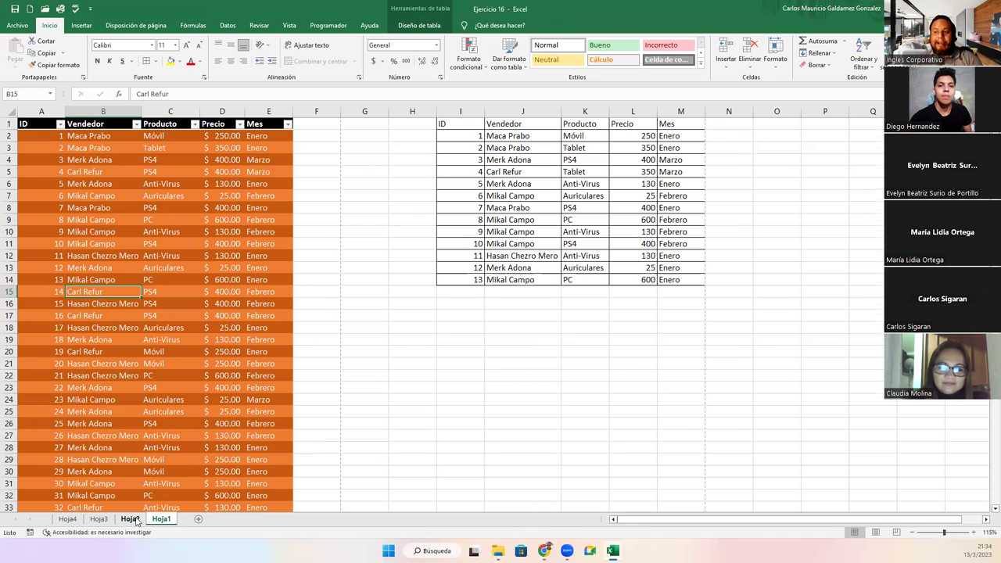
left_click(132, 519)
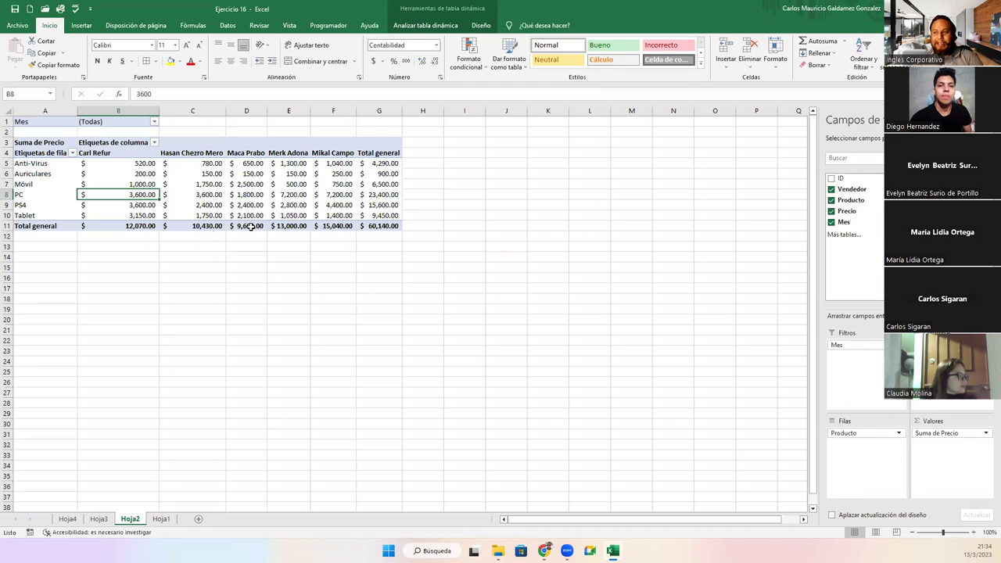
Select every record's ID on Hoja1 to check the source table's length, and return to the pivot table on Hoja2.
left_click(161, 519)
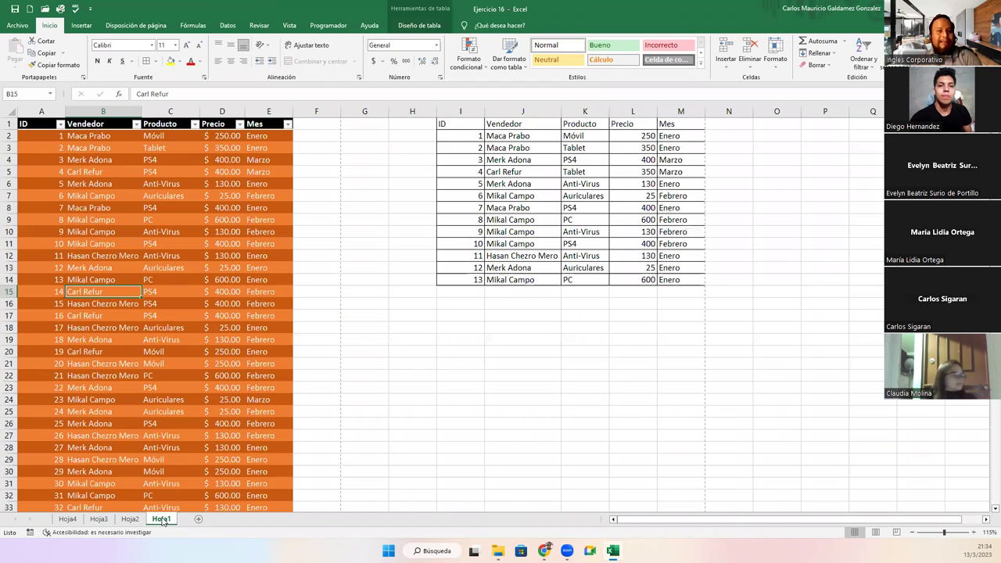
left_click(49, 135)
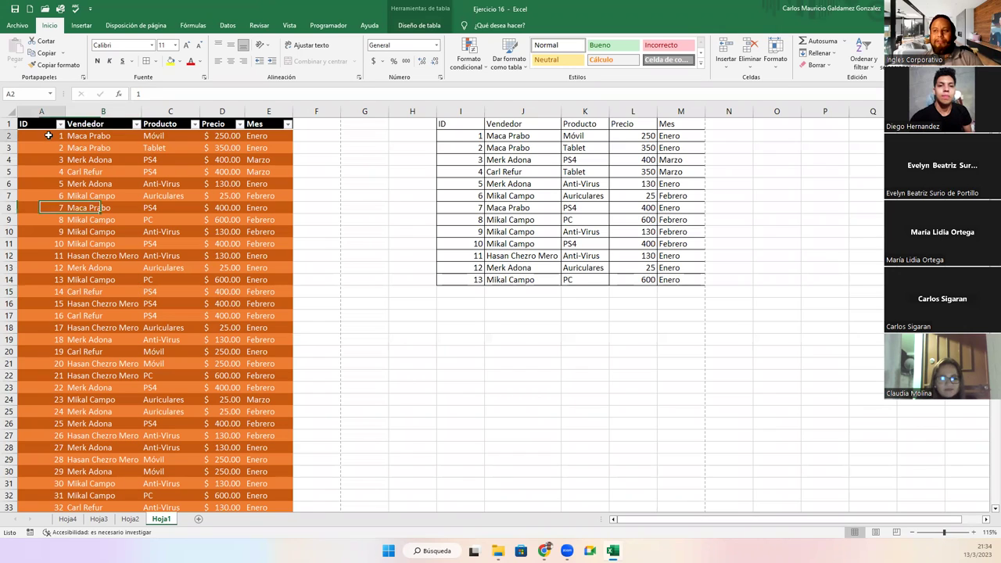
key("ctrl+shift+Down")
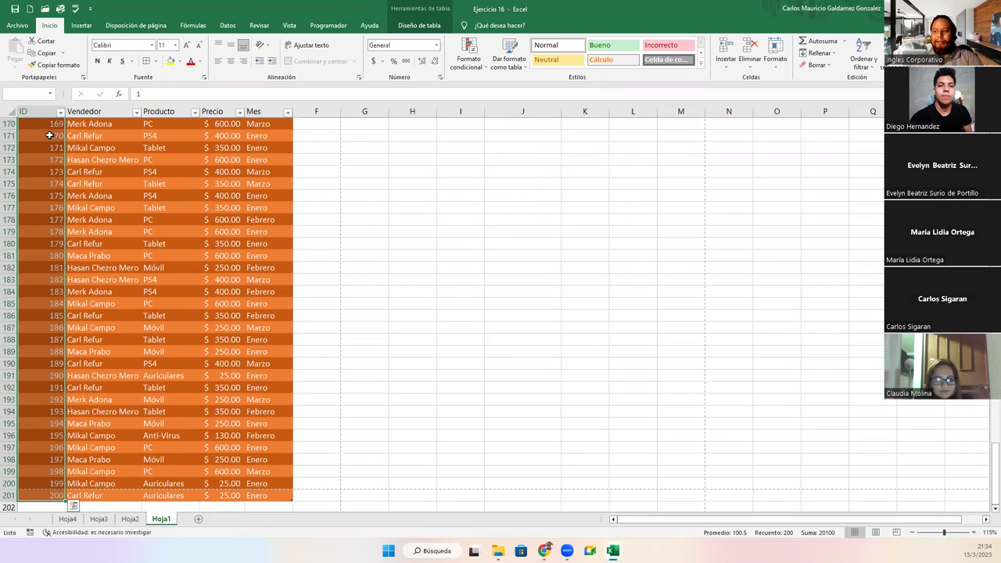
key("ctrl+Home")
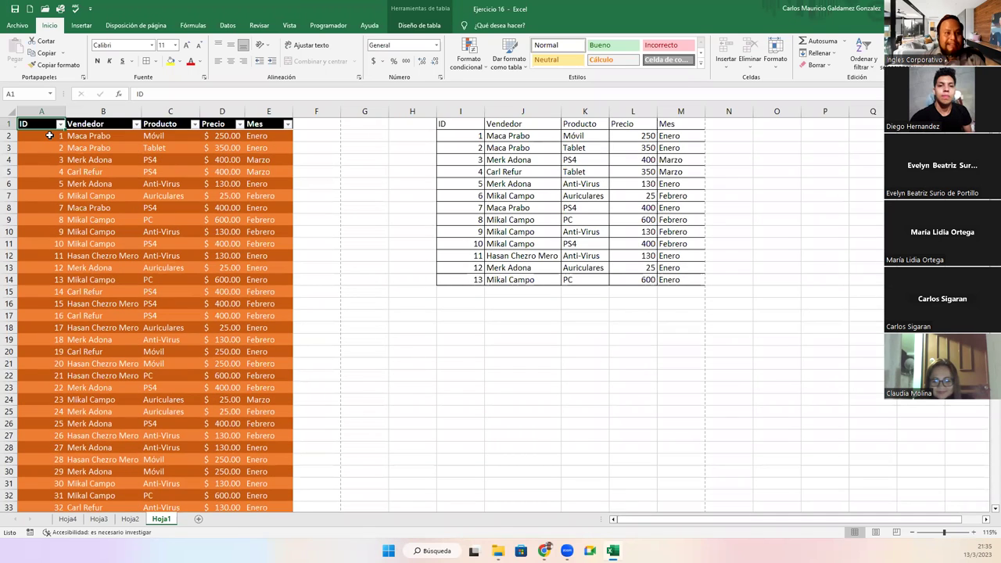
left_click(133, 520)
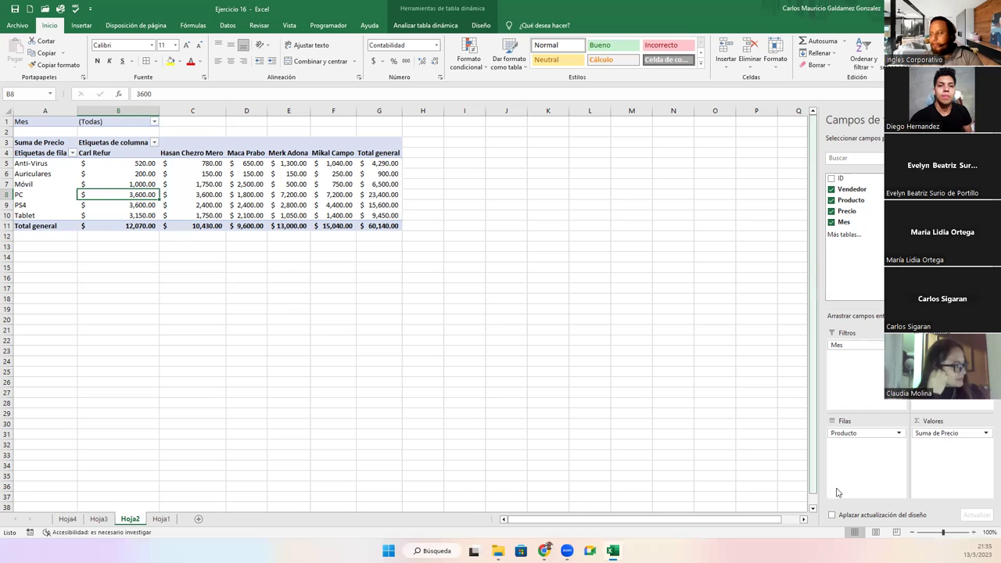
Swap the Hoja2 pivot table's fields so that Vendedor is in the rows and Producto in the columns.
left_click_drag(853, 436, 868, 438)
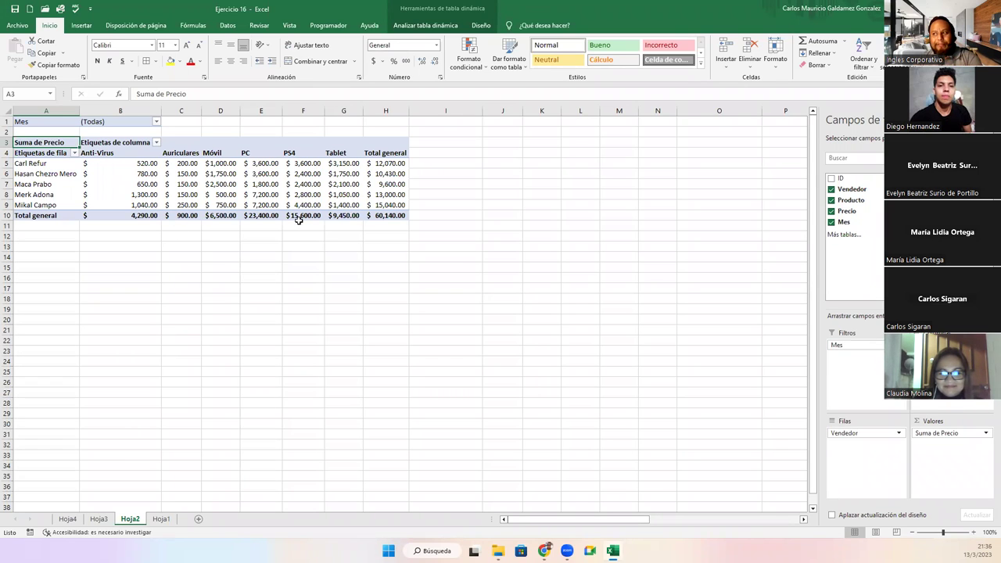
mouse_move(167, 194)
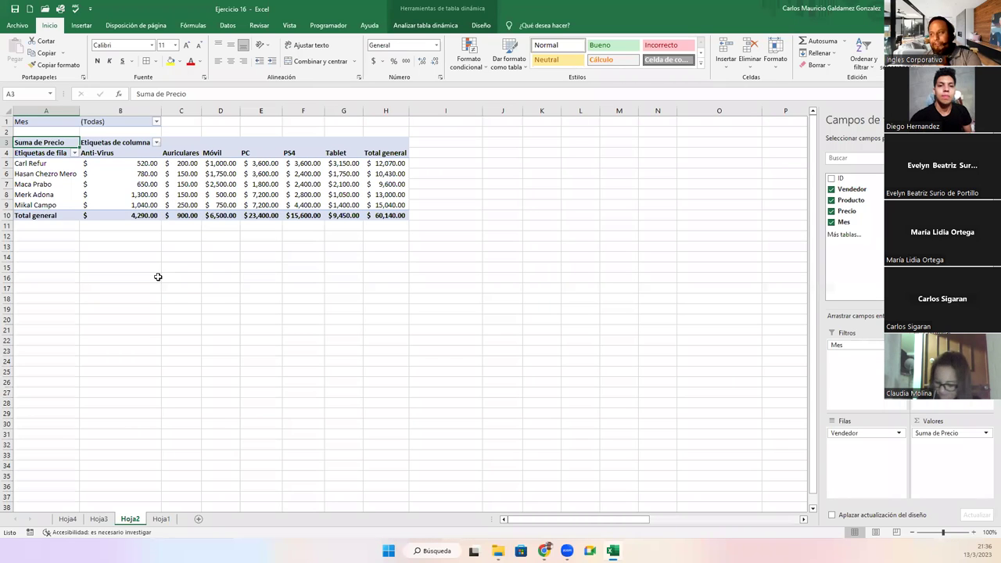
left_click(122, 181)
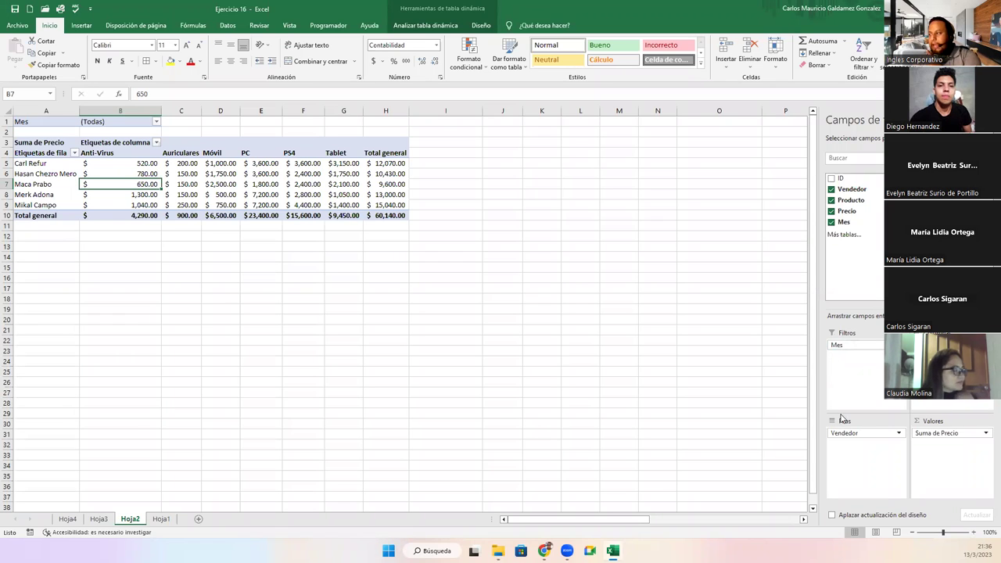
Move the Mes field from the report filter to the rows beneath Vendedor, and review the first seller's monthly amounts.
left_click_drag(842, 346, 854, 362)
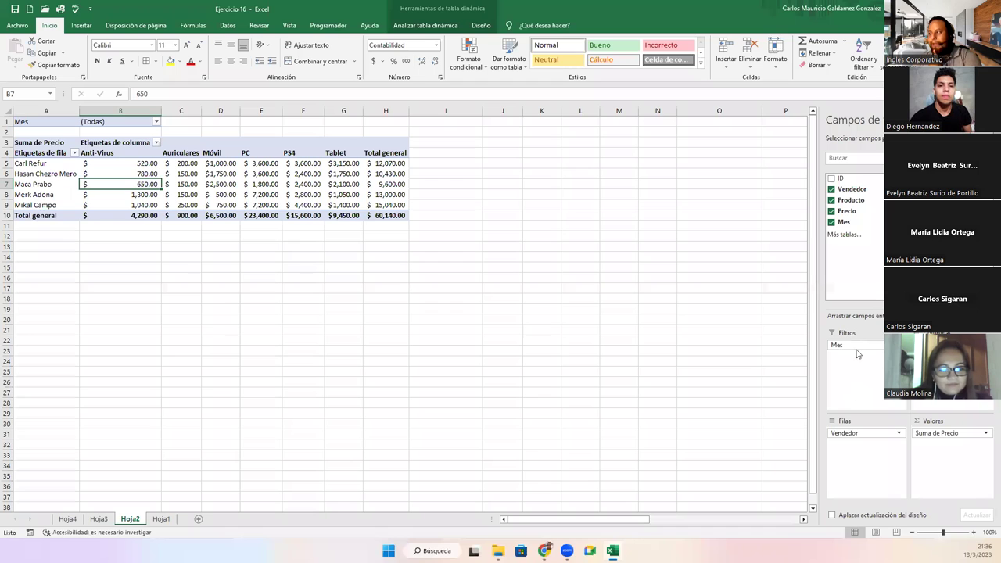
left_click_drag(858, 345, 860, 281)
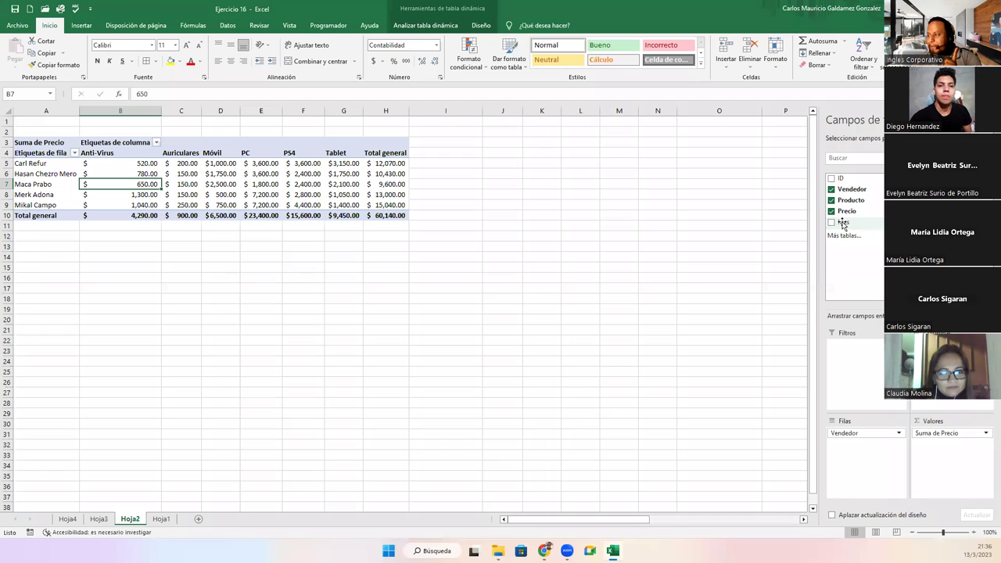
left_click_drag(842, 225, 845, 446)
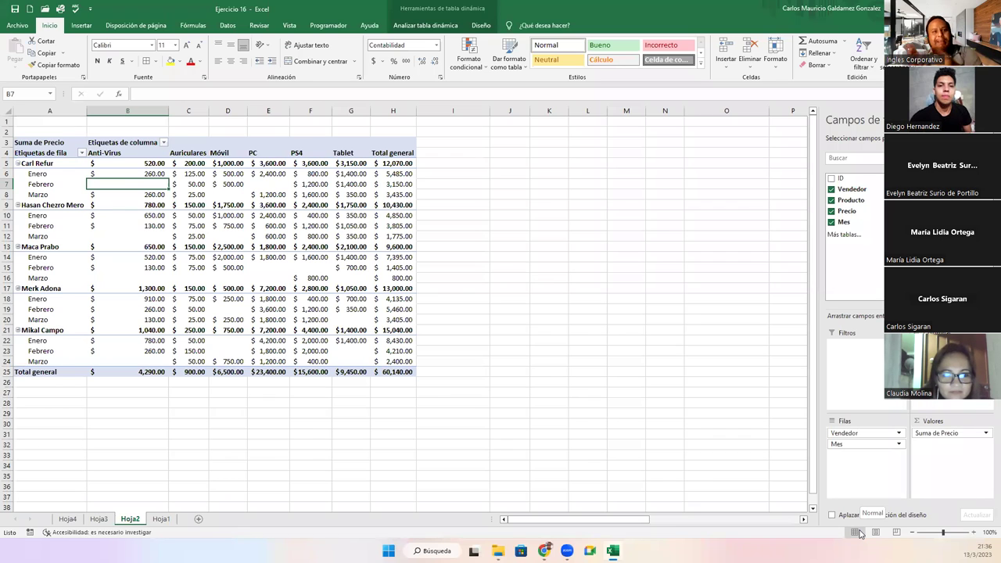
left_click(25, 163)
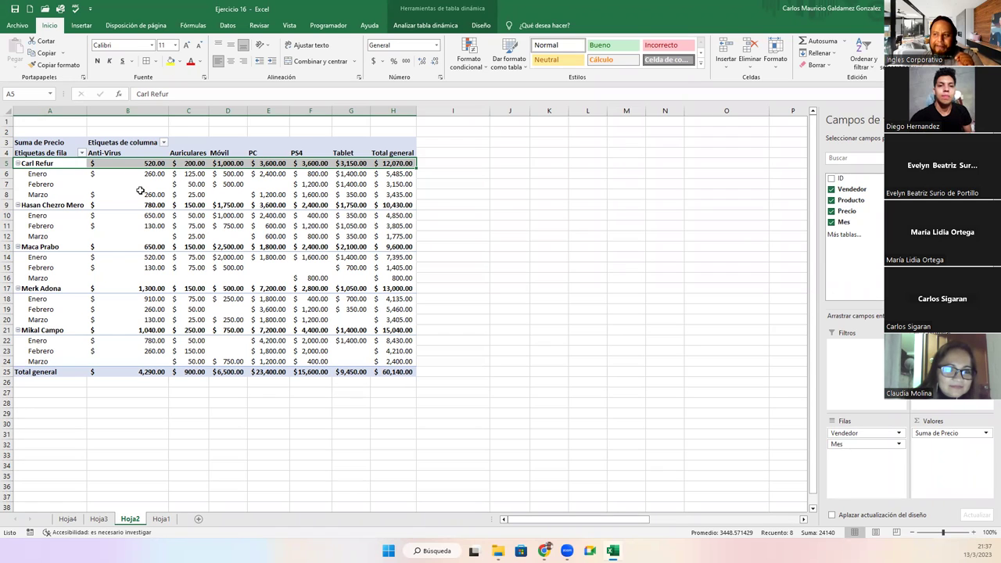
left_click_drag(116, 174, 355, 194)
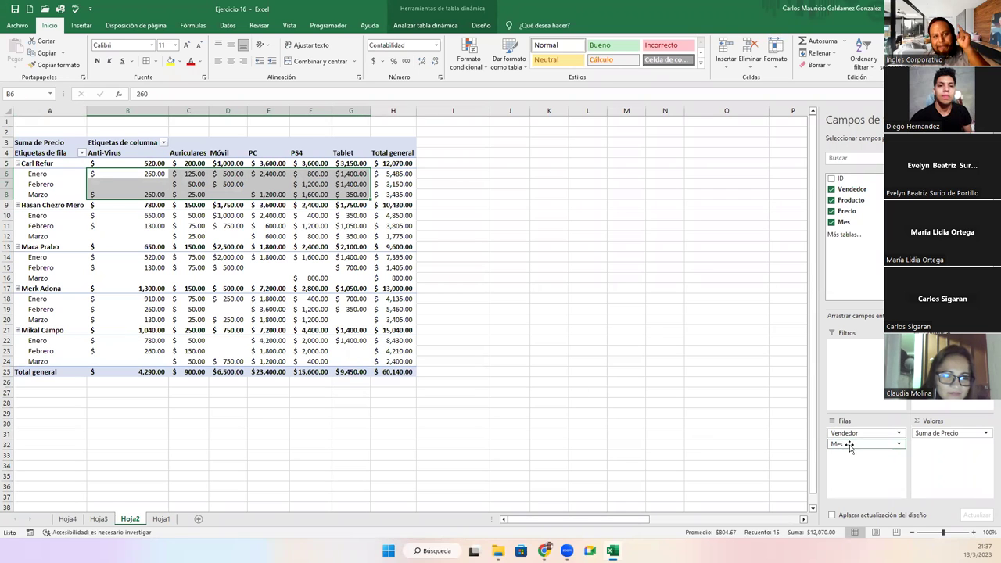
Reorder the row fields so that Mes comes before Vendedor, and check the sellers' amounts within each month.
left_click_drag(844, 433, 847, 447)
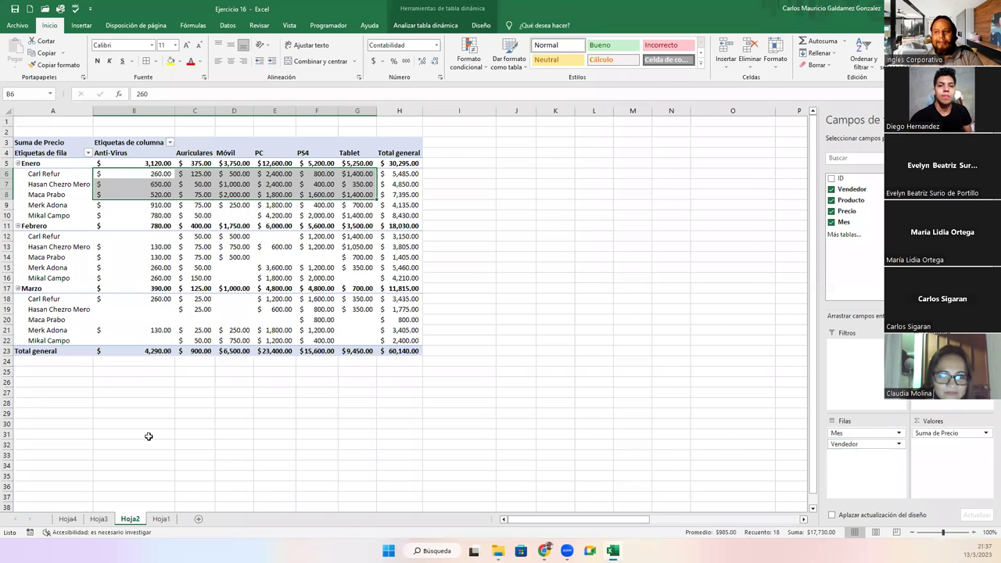
left_click(39, 164)
left_click_drag(39, 173, 50, 340)
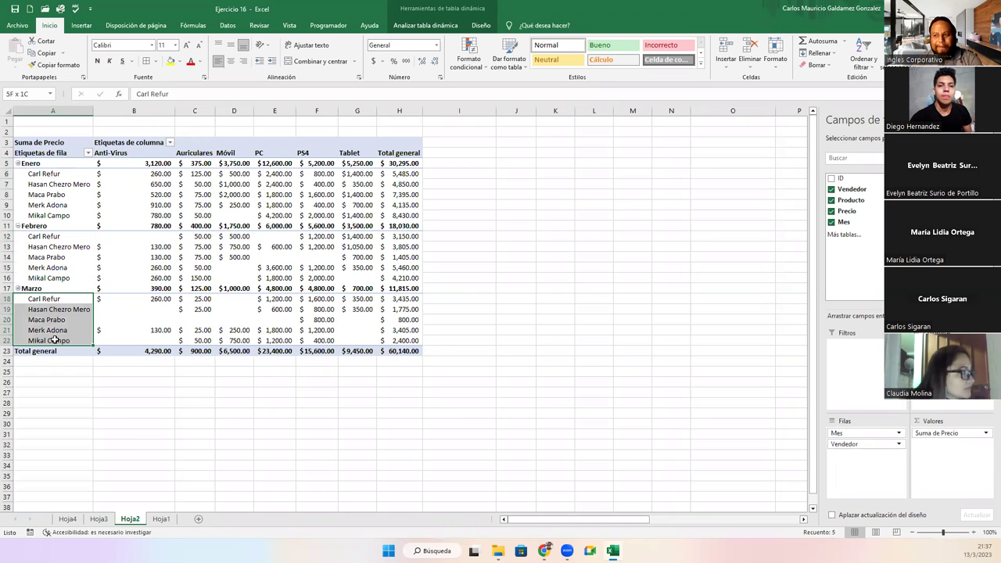
left_click_drag(142, 175, 345, 217)
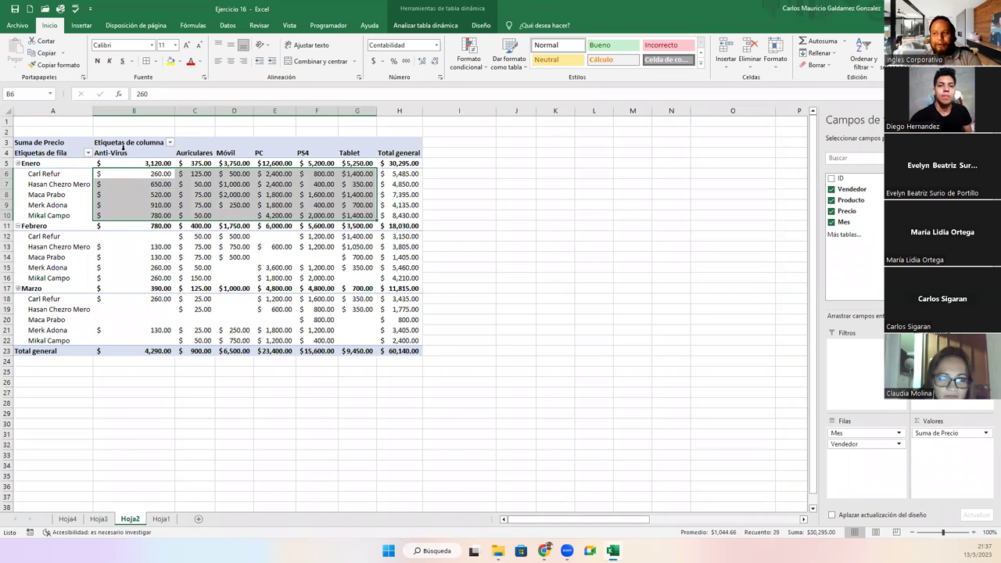
left_click(137, 262)
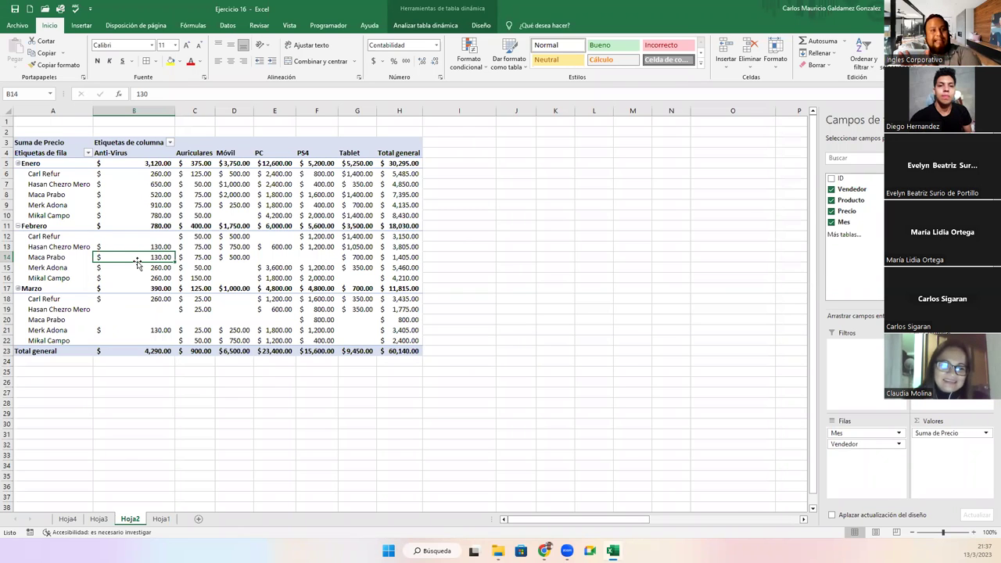
Look back at the Hoja1 source records and examine the values of the pivot table grouped by month on Hoja2.
left_click(162, 520)
left_click(130, 315)
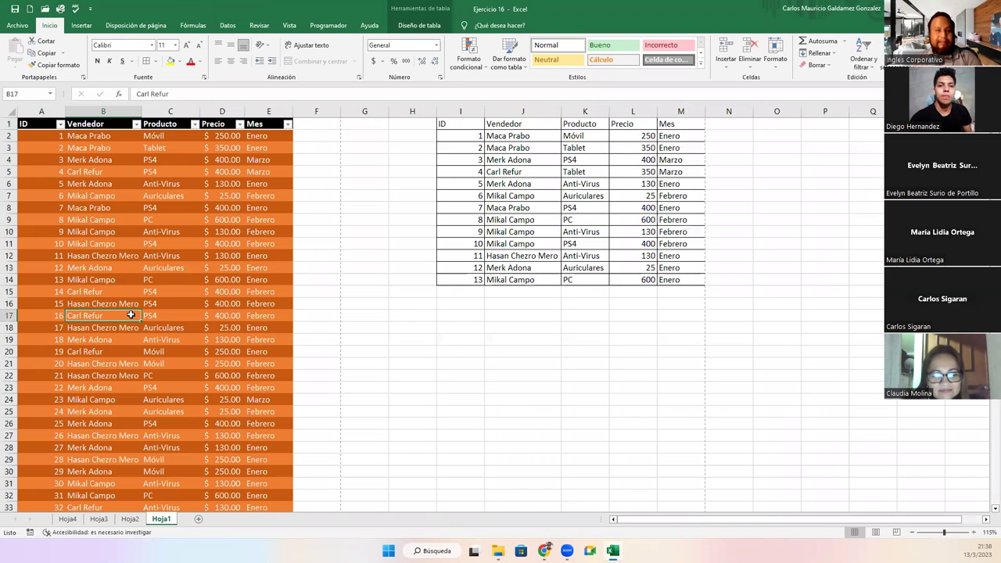
left_click(131, 520)
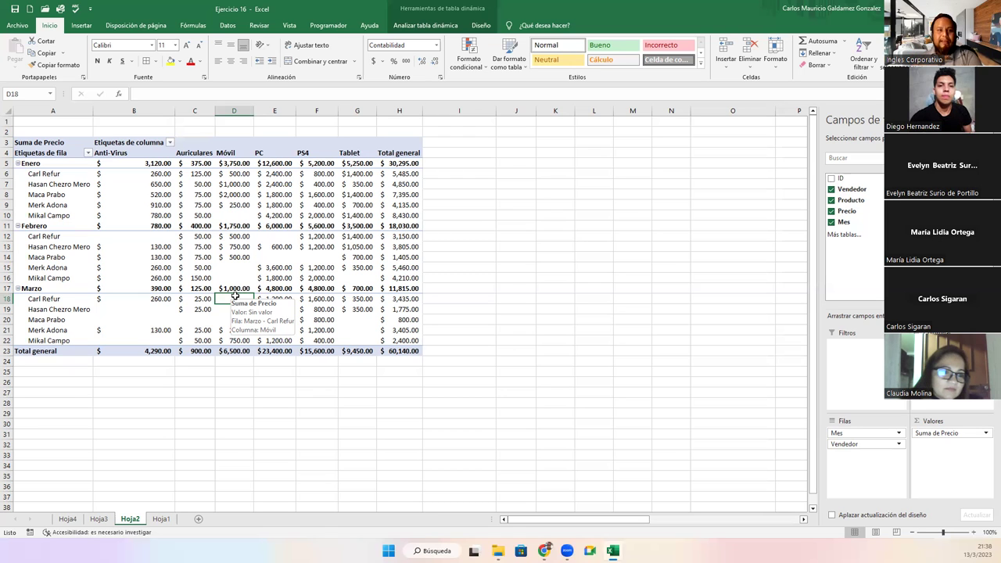
left_click(130, 236)
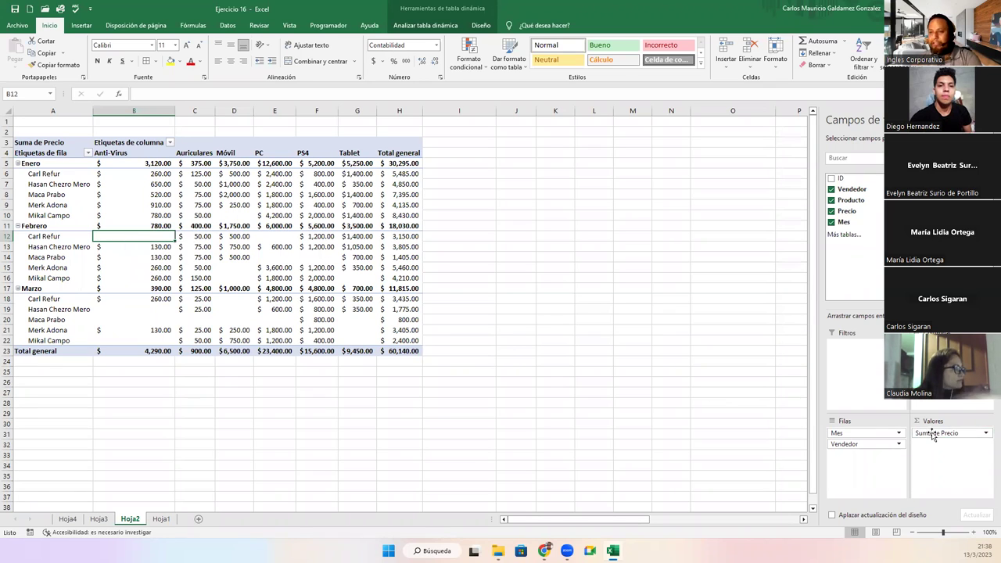
left_click_drag(141, 163, 385, 351)
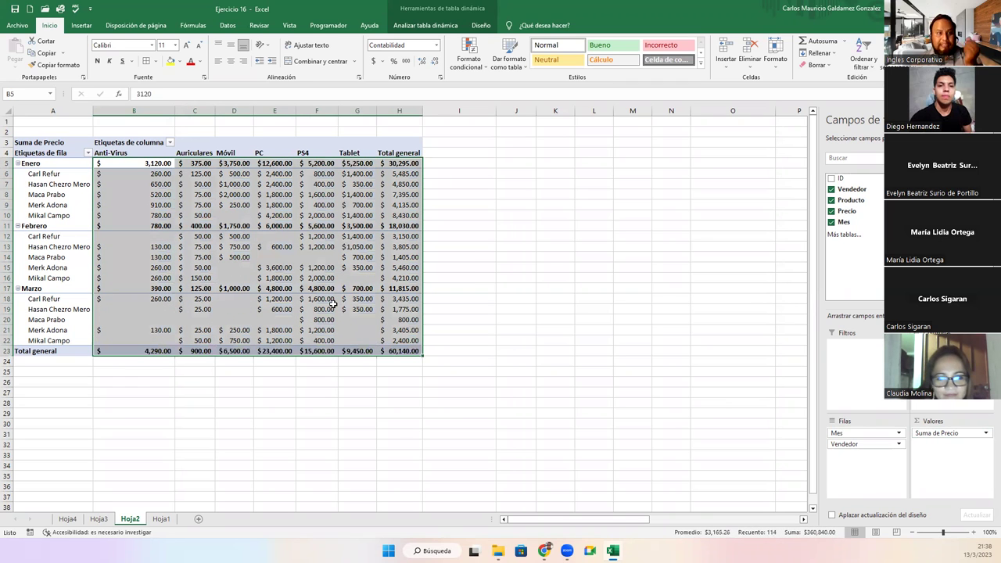
left_click(171, 270)
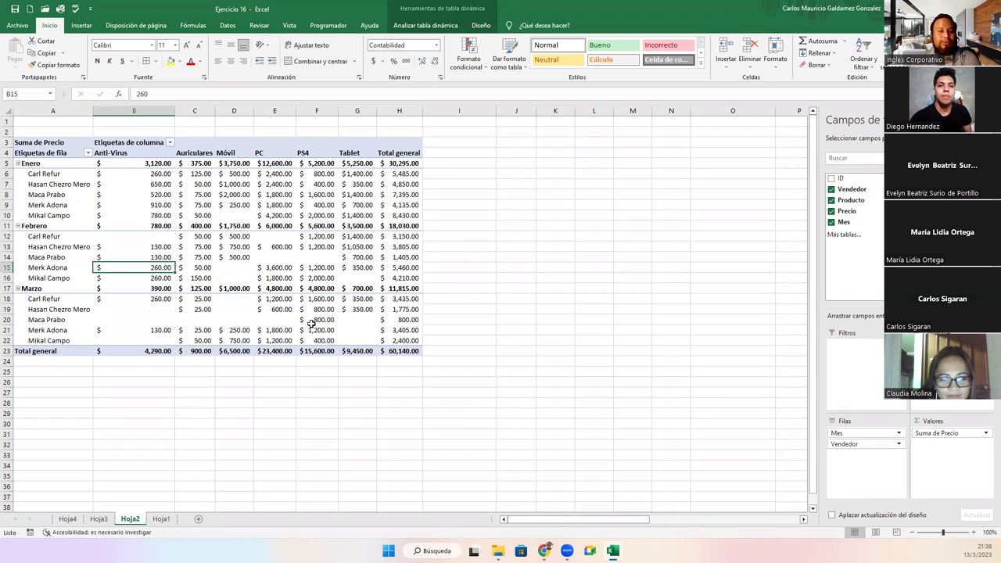
Change the summary function of the Precio value field from Suma to Recuento.
left_click(984, 434)
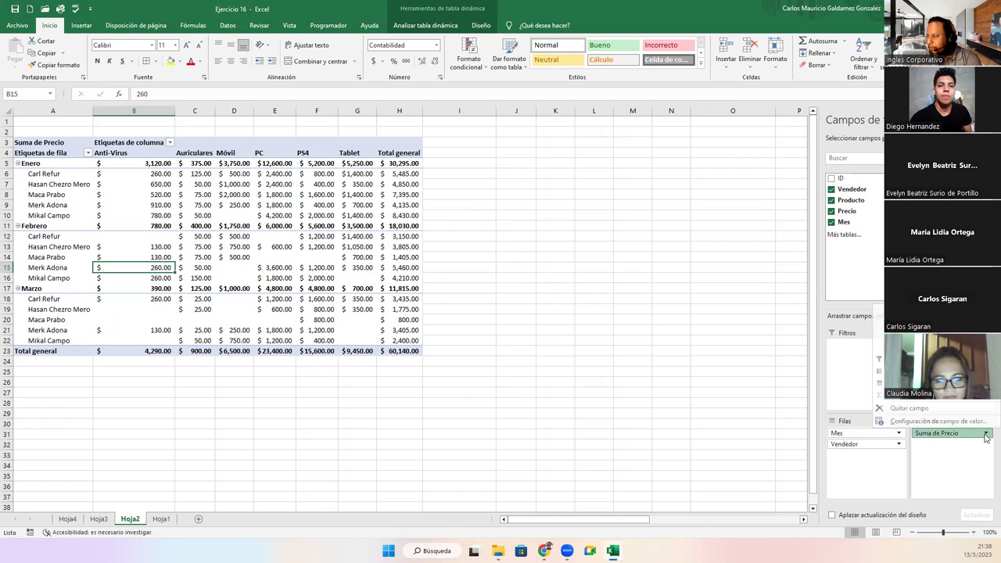
left_click(911, 422)
left_click(293, 207)
left_click(290, 208)
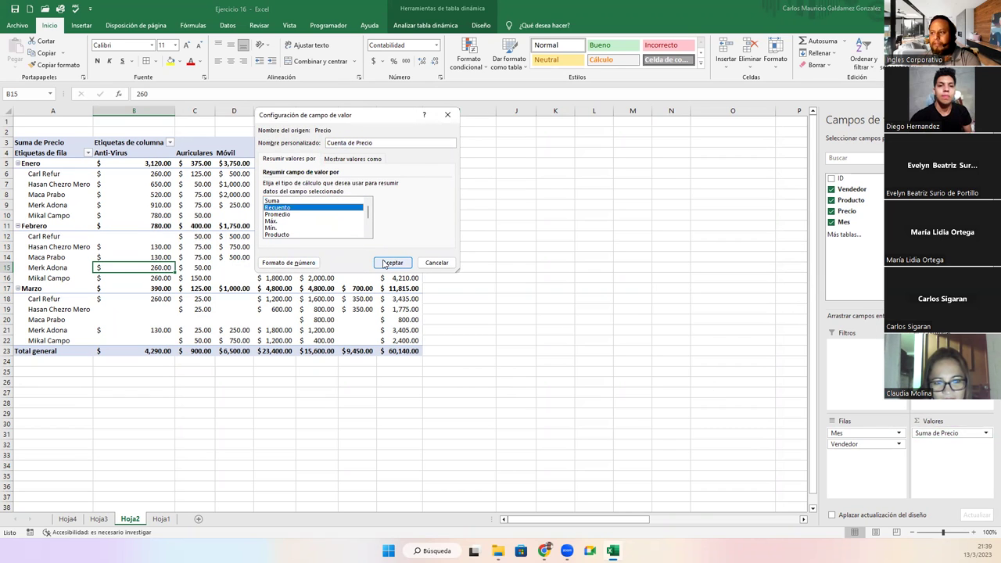
key("Return")
Format all of the pivot table's values as Número without decimal places.
left_click_drag(146, 162, 341, 351)
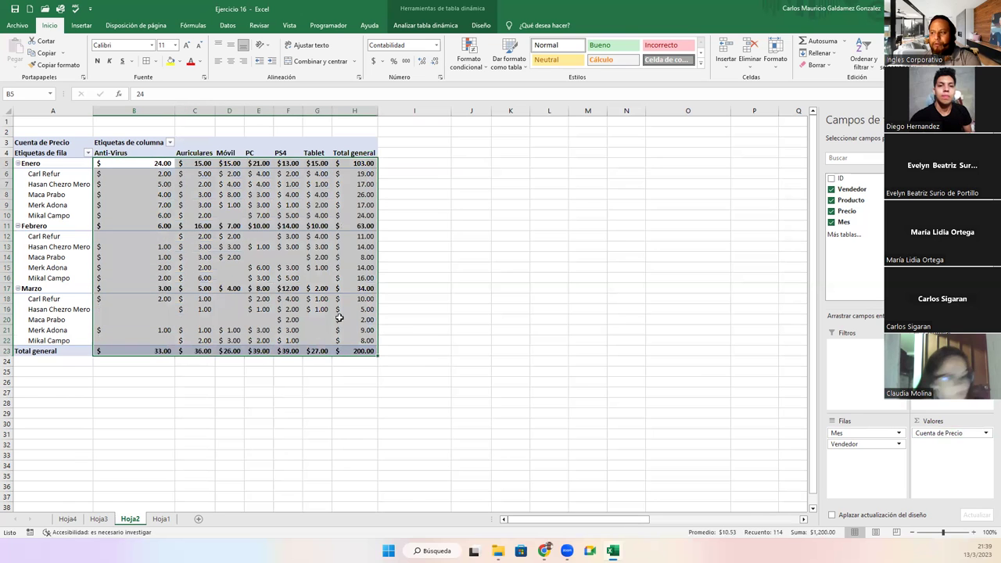
left_click(435, 44)
left_click(427, 93)
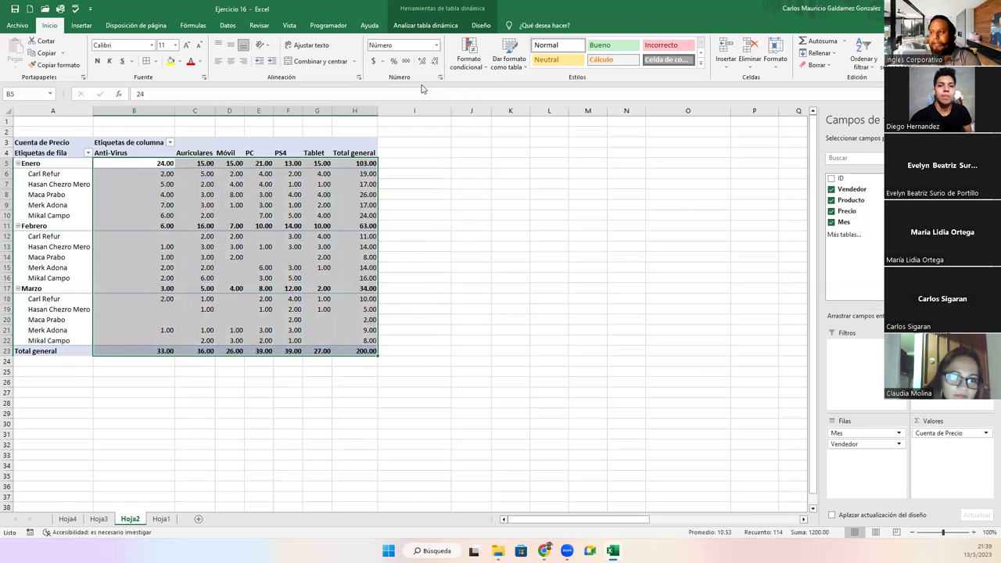
left_click(432, 63)
left_click(433, 63)
left_click(228, 267)
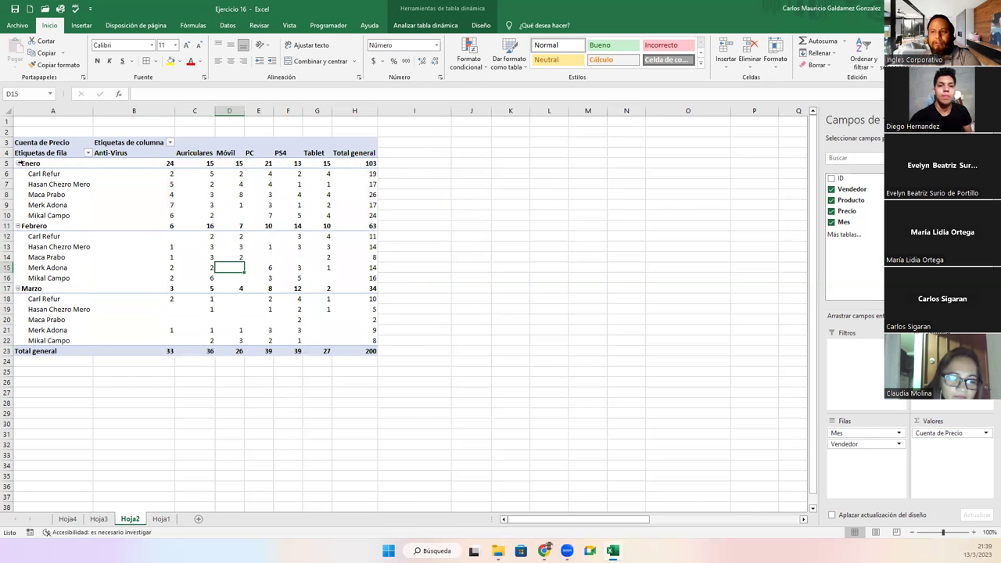
Review Enero's sales count for each product from Anti-Virus to Tablet, and compare them with the month's grand total.
left_click(125, 162)
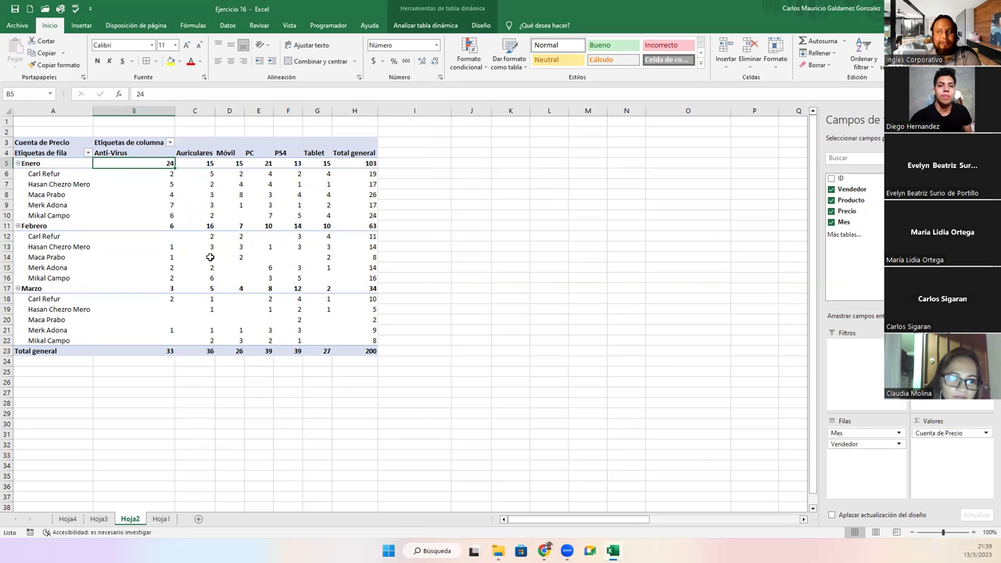
left_click(202, 165)
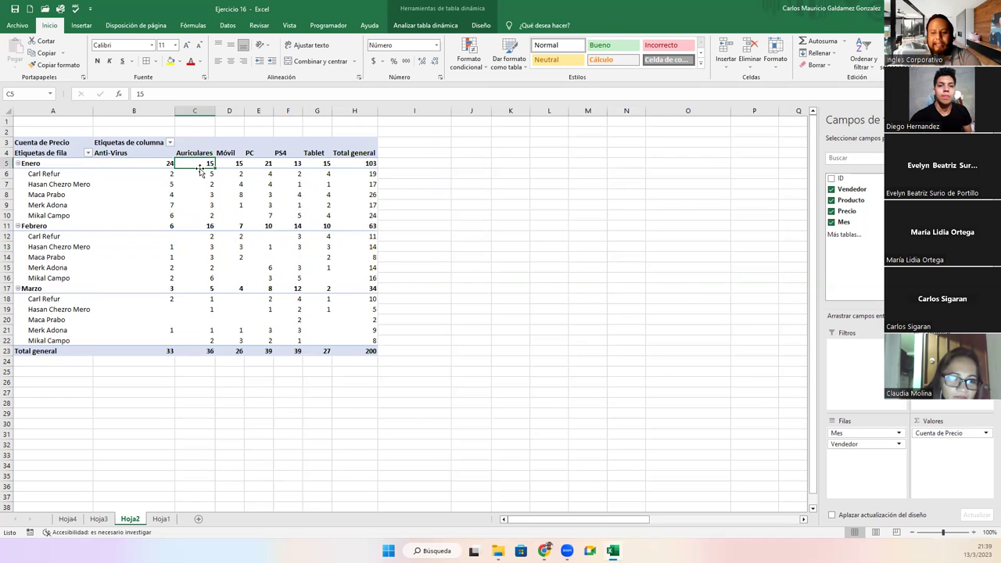
key("Right")
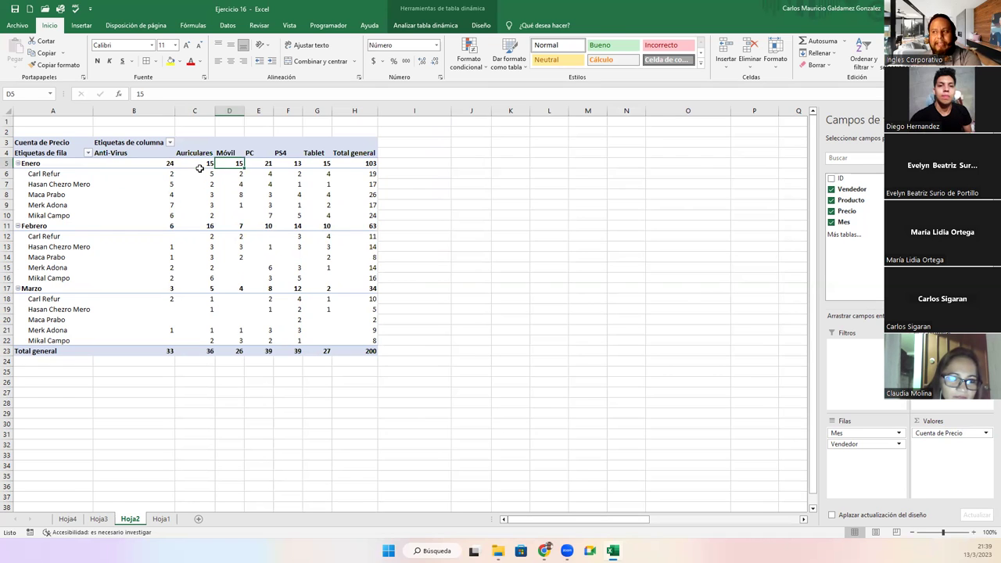
key("Right")
key("Right")
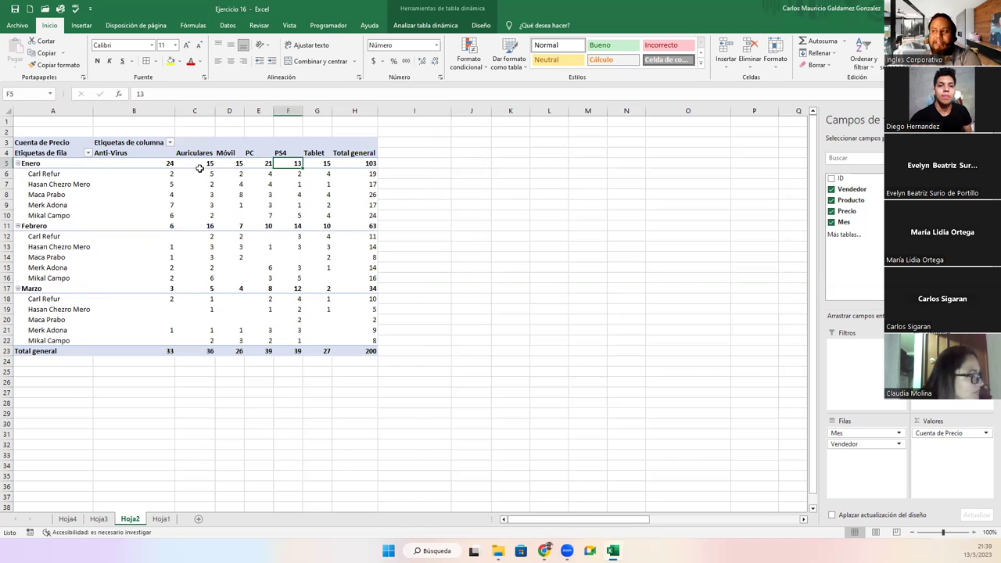
key("Right")
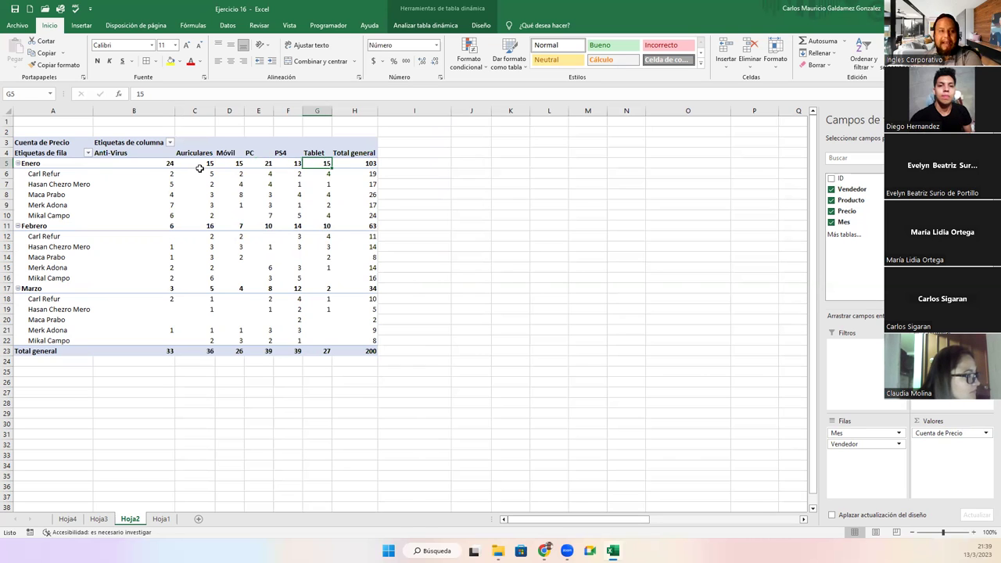
key("Right")
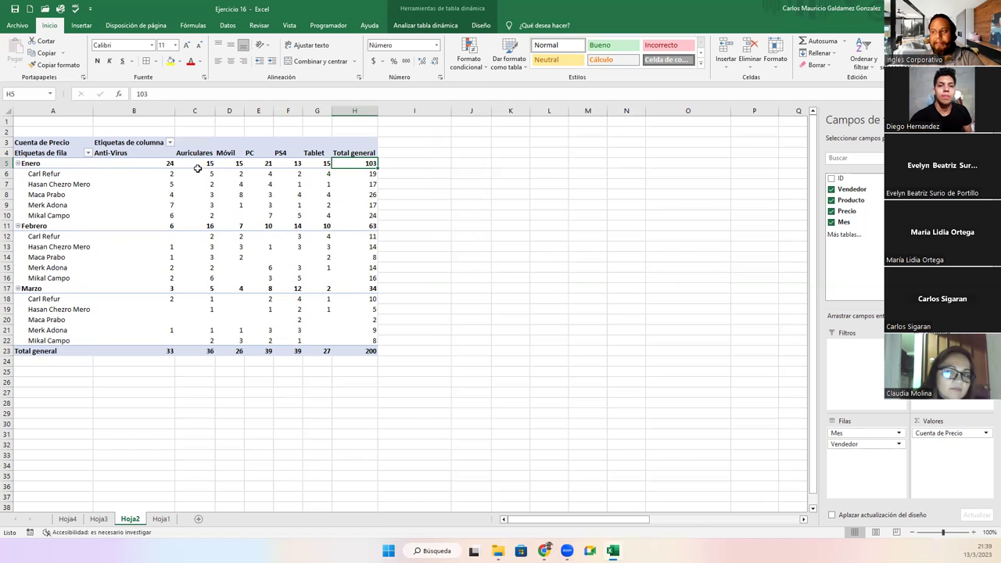
left_click_drag(134, 163, 310, 168)
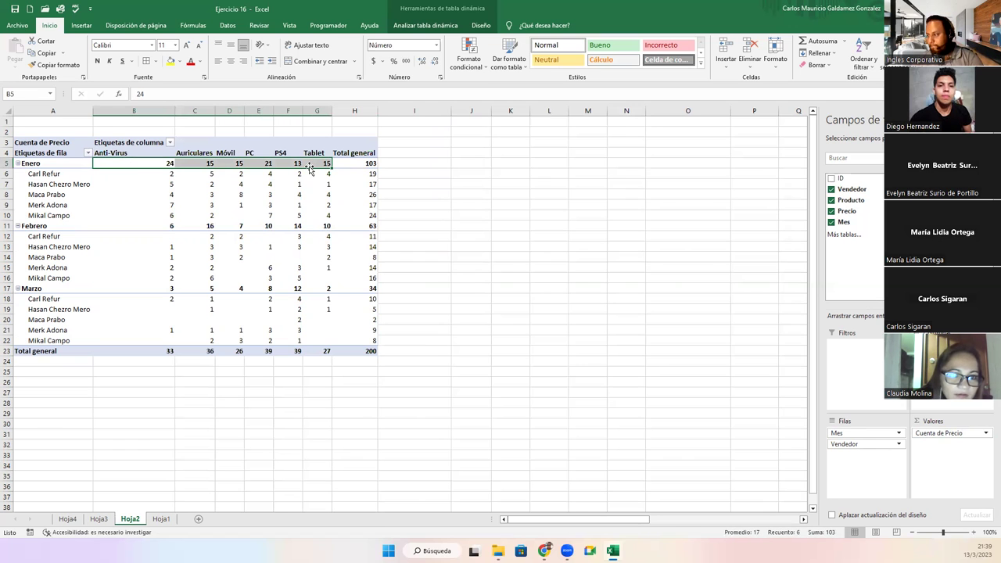
Collapse the Enero, Febrero and Marzo groups to their monthly counts, and expand all three again.
left_click(18, 164)
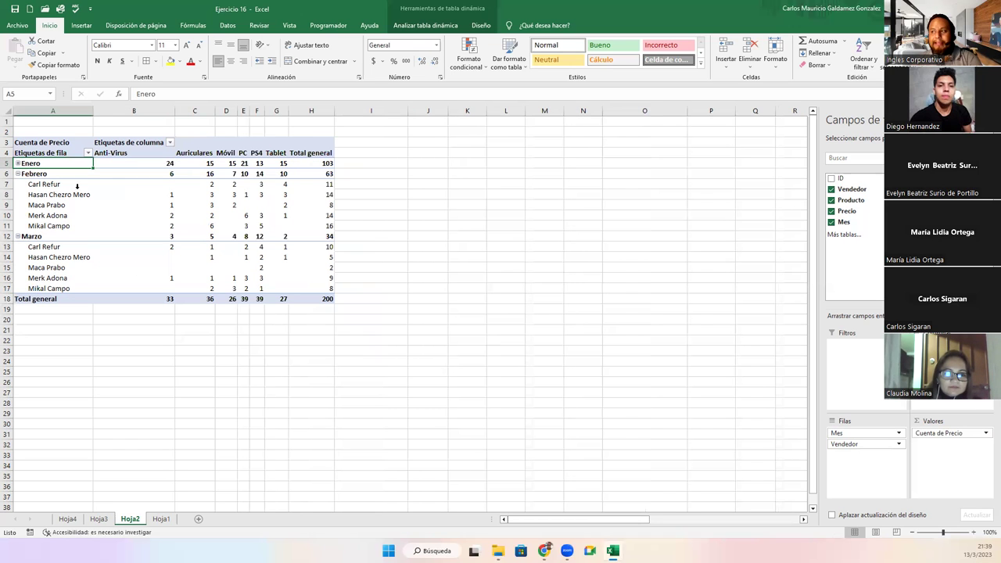
left_click(17, 174)
left_click(17, 184)
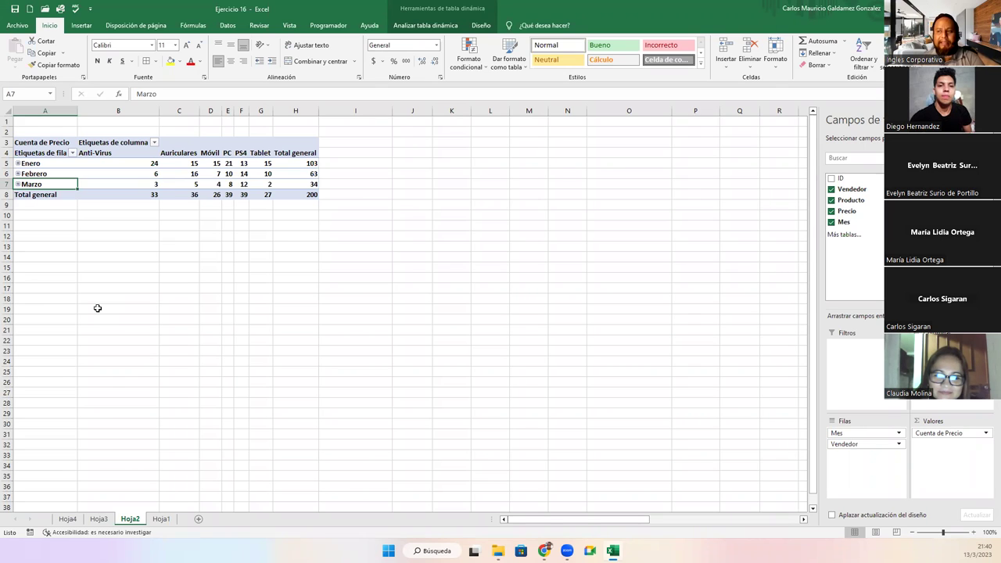
left_click(18, 164)
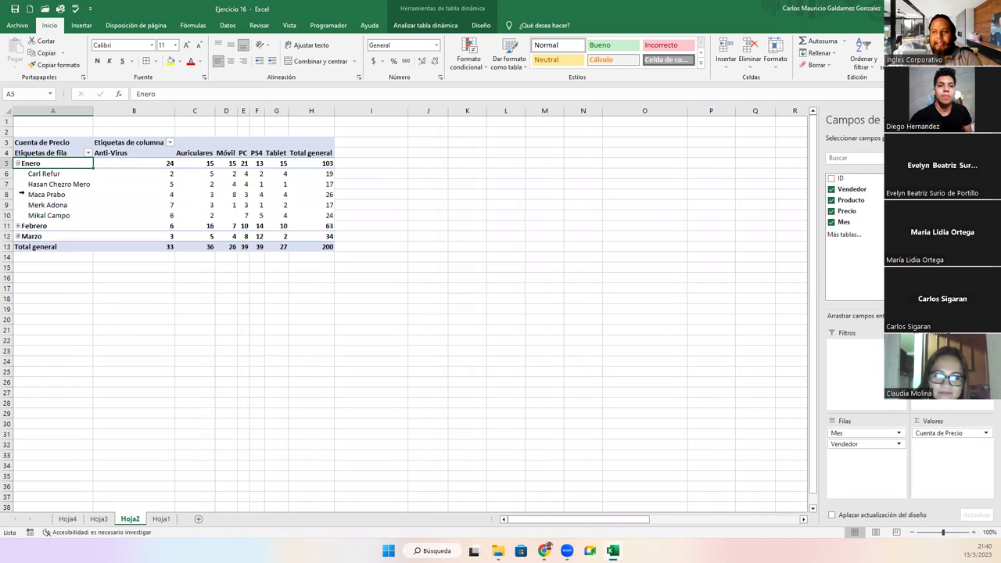
left_click(18, 226)
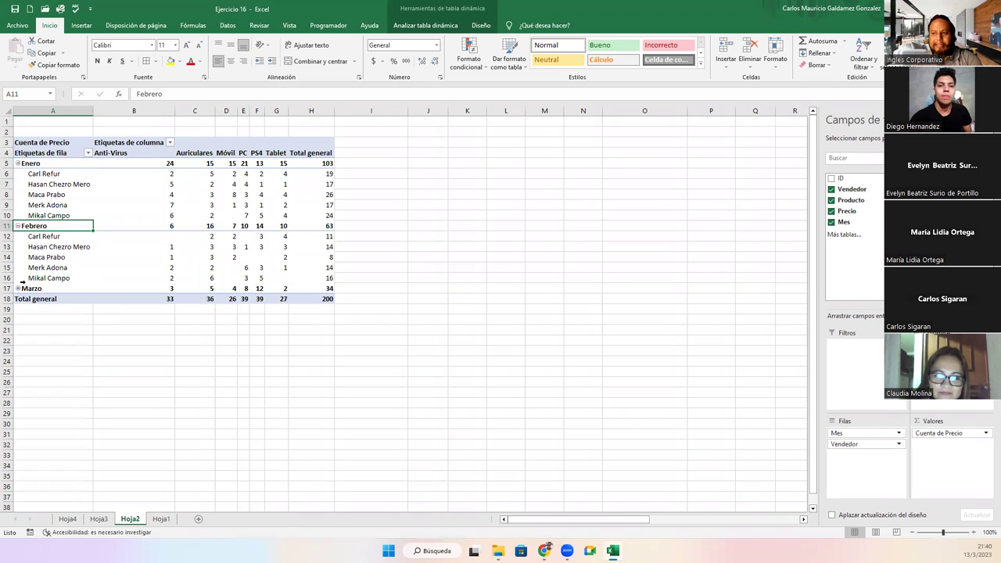
left_click(18, 289)
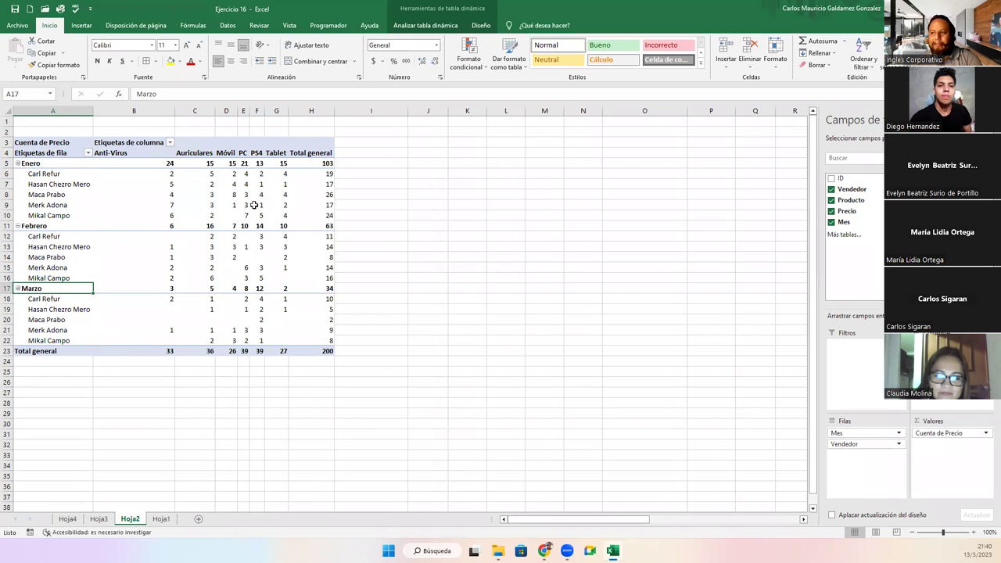
Change the summary function of the Precio value field to Promedio.
left_click(844, 443)
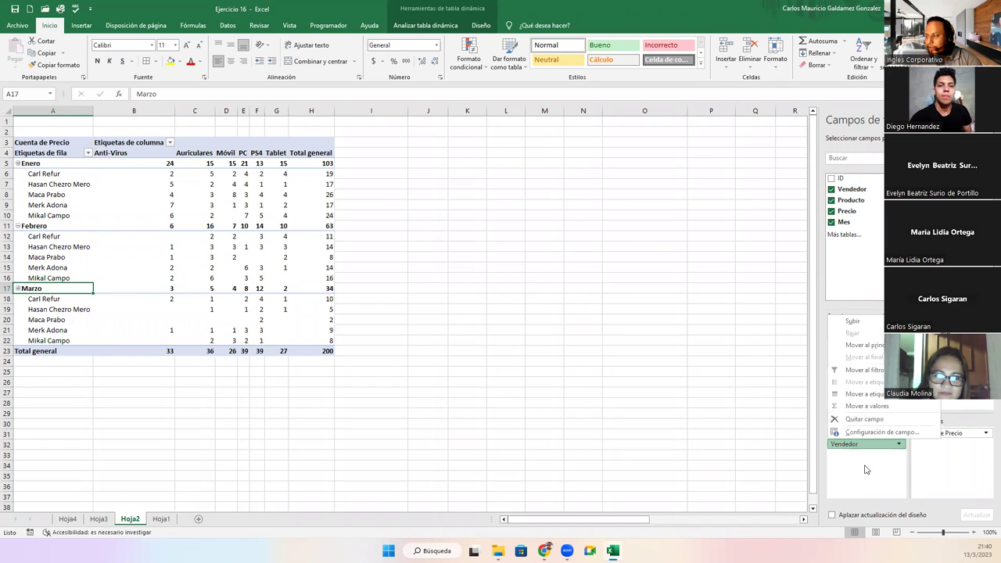
left_click(851, 477)
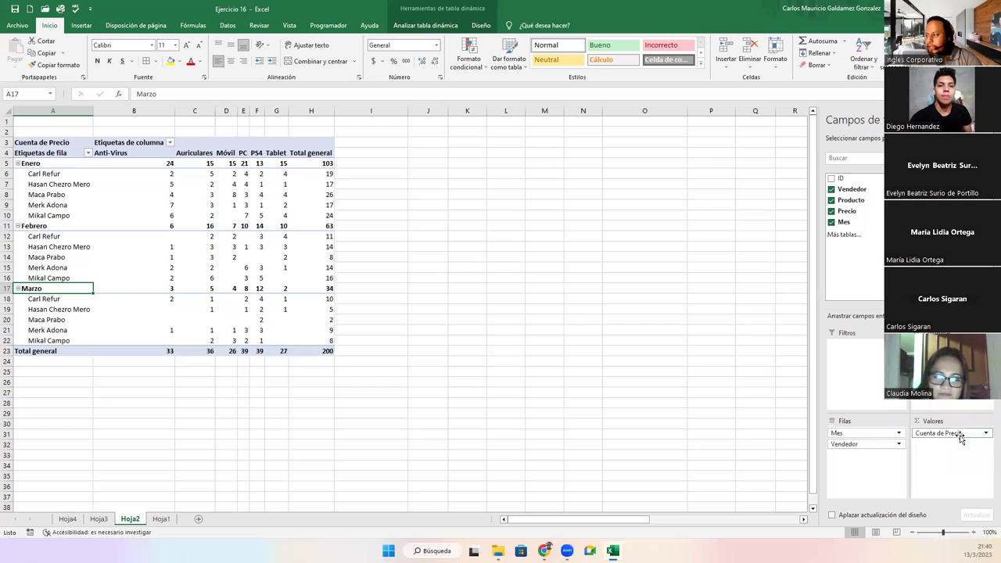
left_click(979, 435)
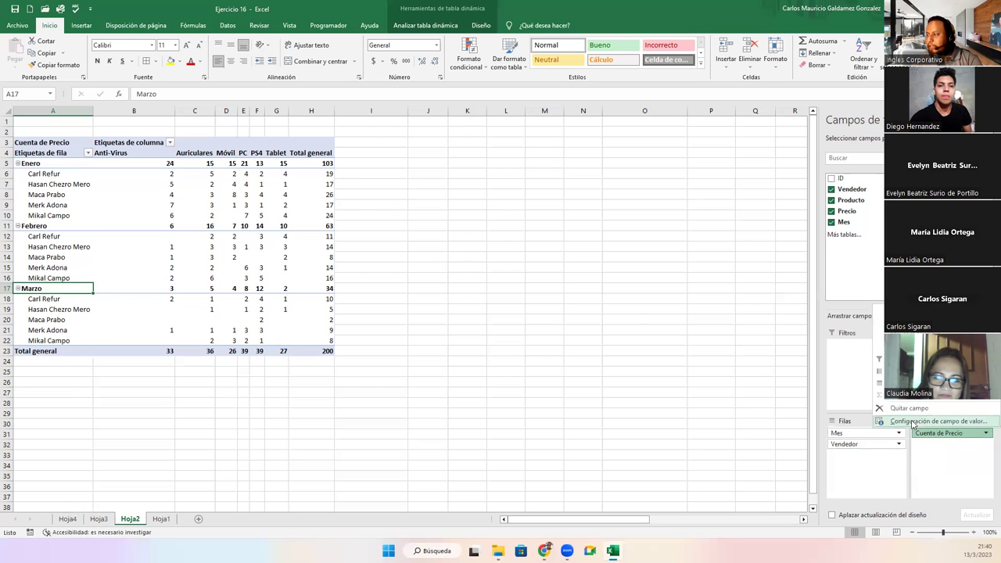
left_click(918, 420)
left_click(280, 214)
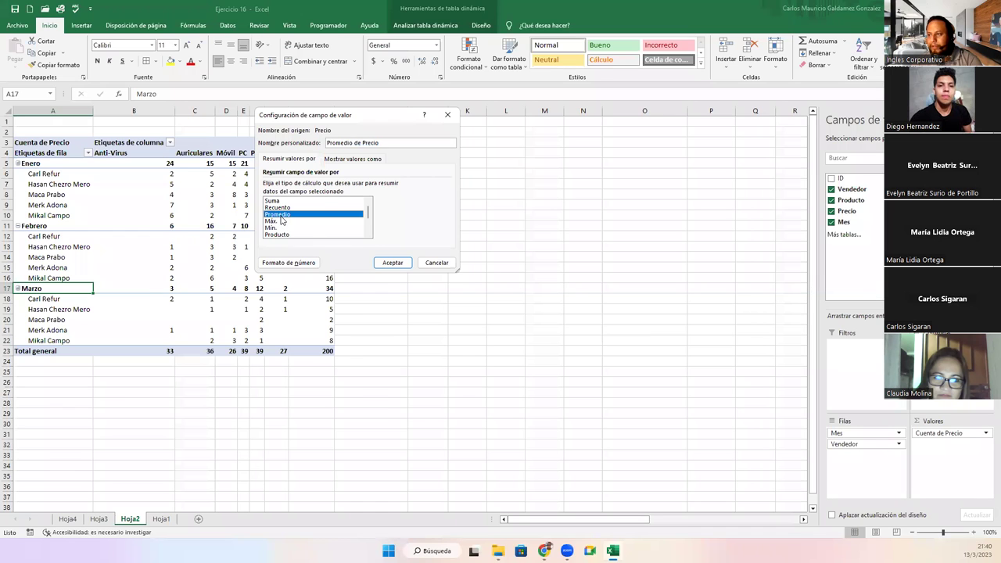
left_click(394, 262)
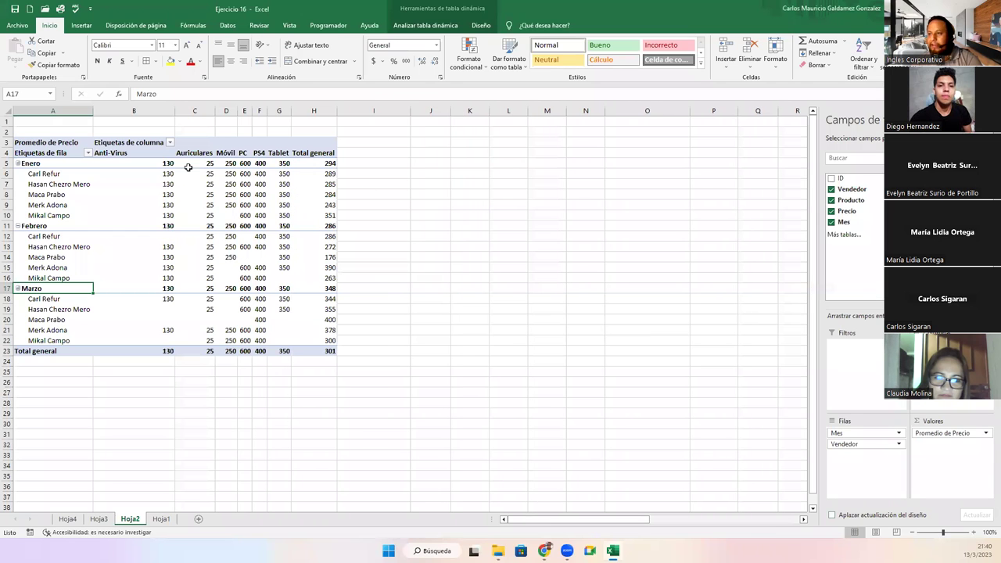
Format all of the pivot table's values, including the grand totals, as Contabilidad.
left_click_drag(153, 163, 313, 354)
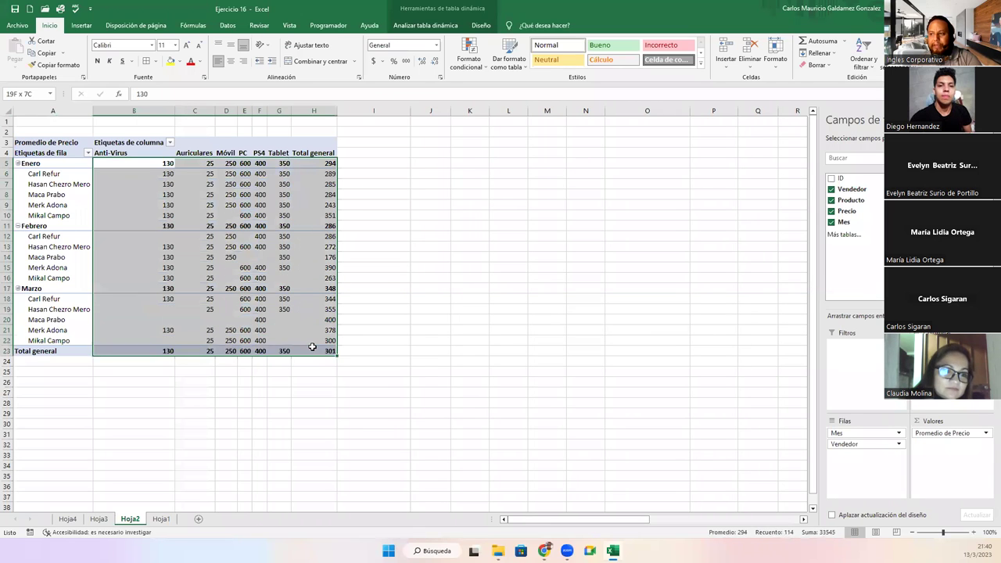
left_click(436, 47)
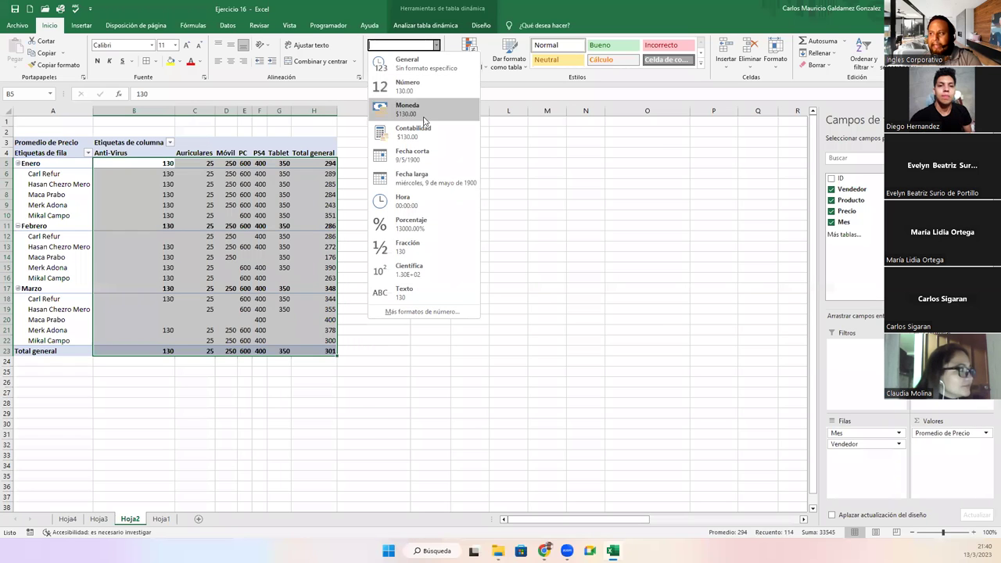
left_click(423, 134)
left_click(236, 275)
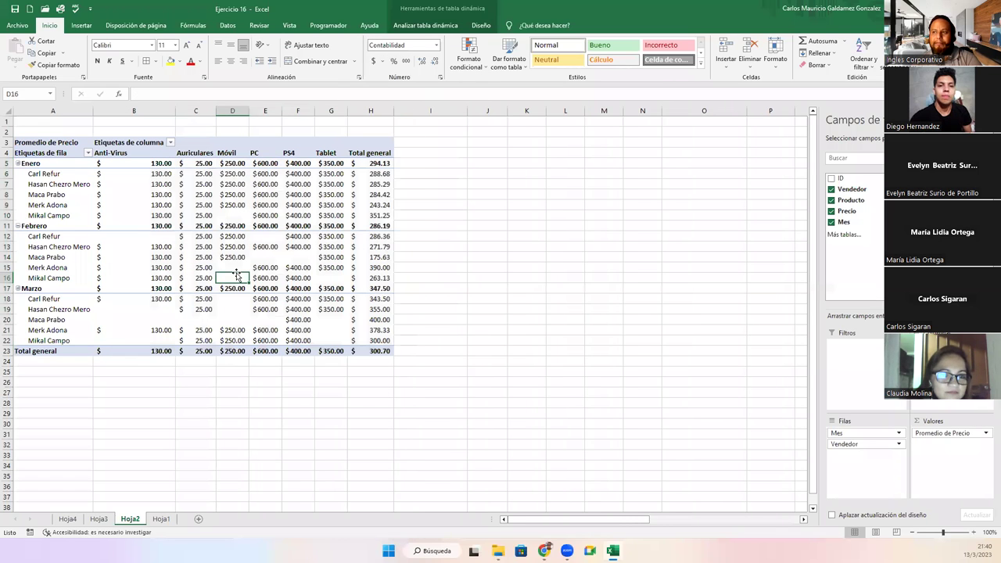
Review Enero's average price for each product from Anti-Virus to Tablet, and compare them with the month's overall average.
left_click(125, 163)
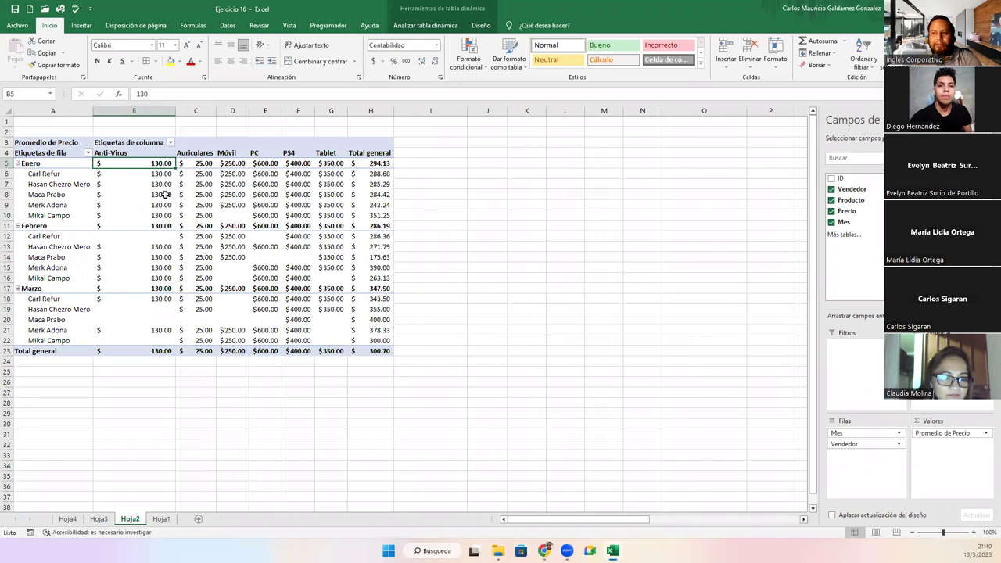
left_click(139, 184, "shift")
left_click(191, 163)
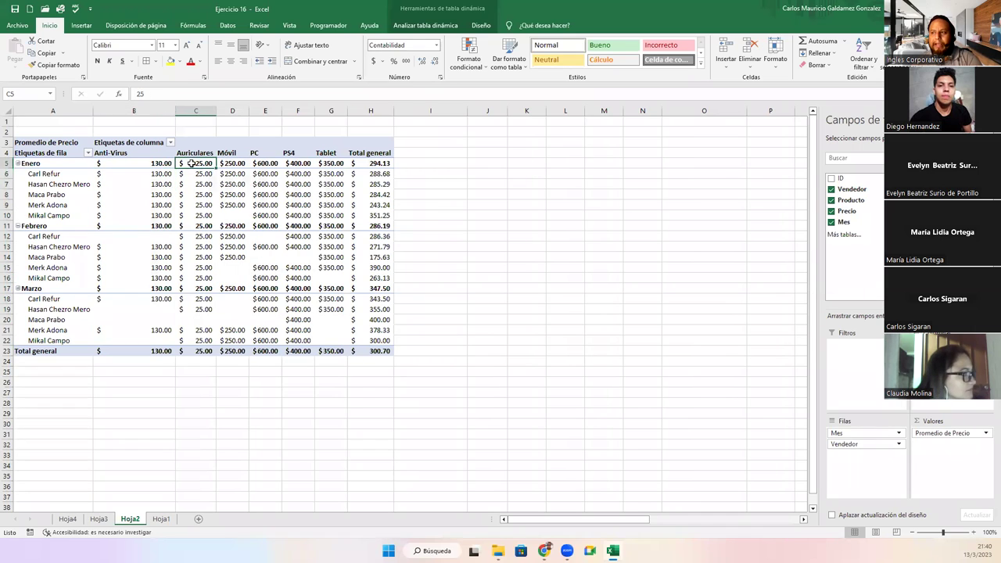
left_click(224, 164)
left_click(262, 163)
left_click(297, 164)
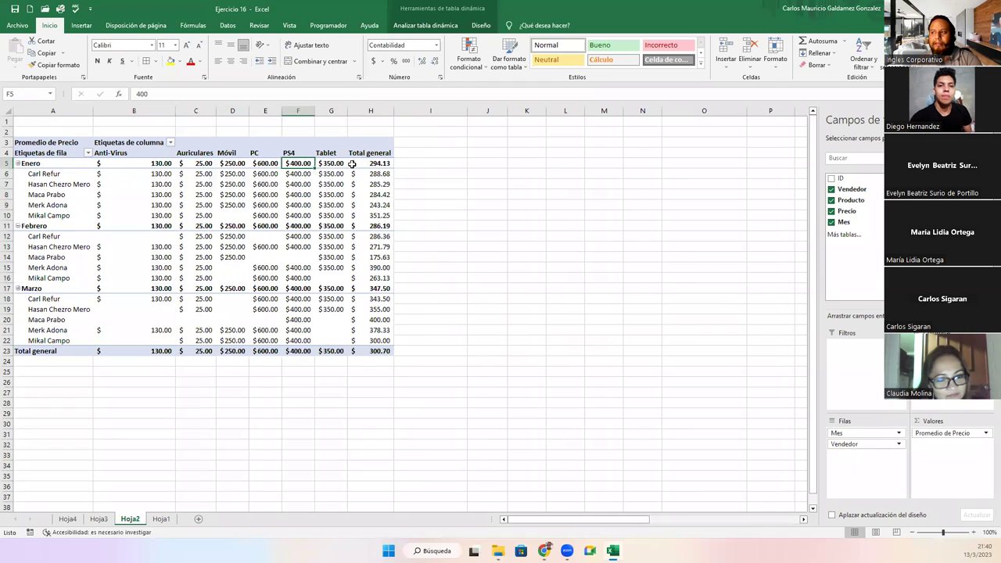
left_click(391, 164)
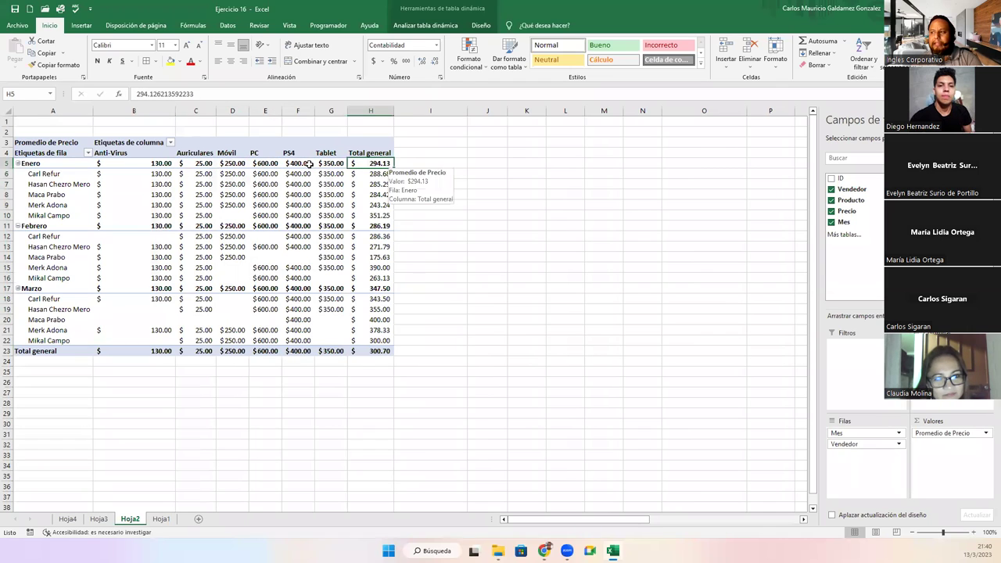
left_click(161, 163)
left_click_drag(262, 163, 316, 162)
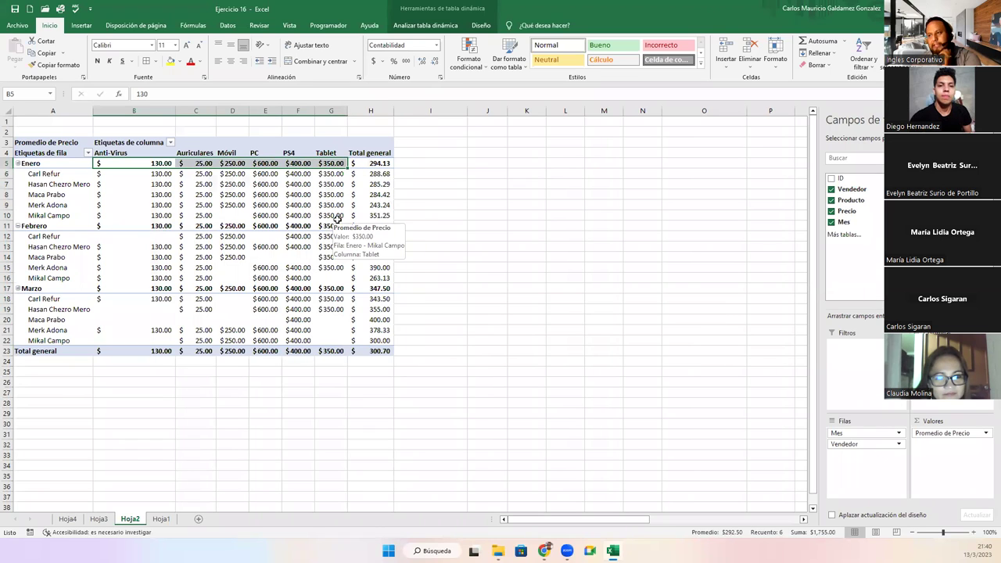
left_click(149, 203)
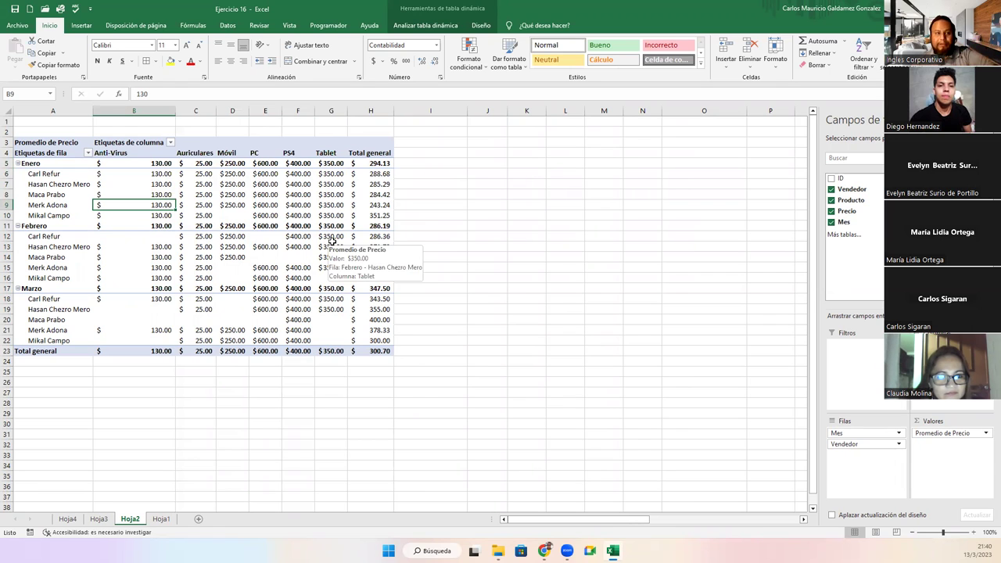
Change the summary function of the Precio value field to Máx.
left_click(985, 433)
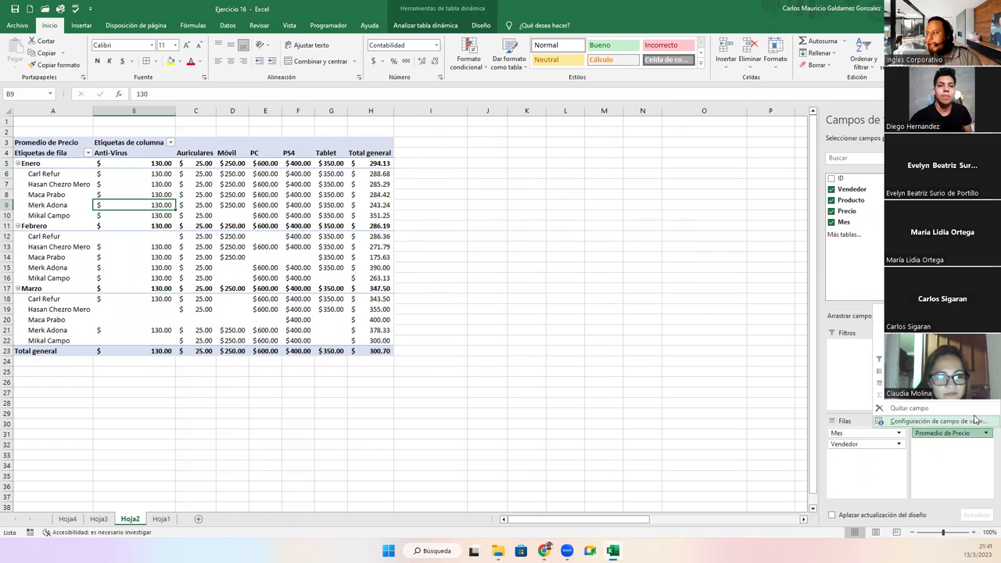
left_click(975, 419)
left_click(285, 202)
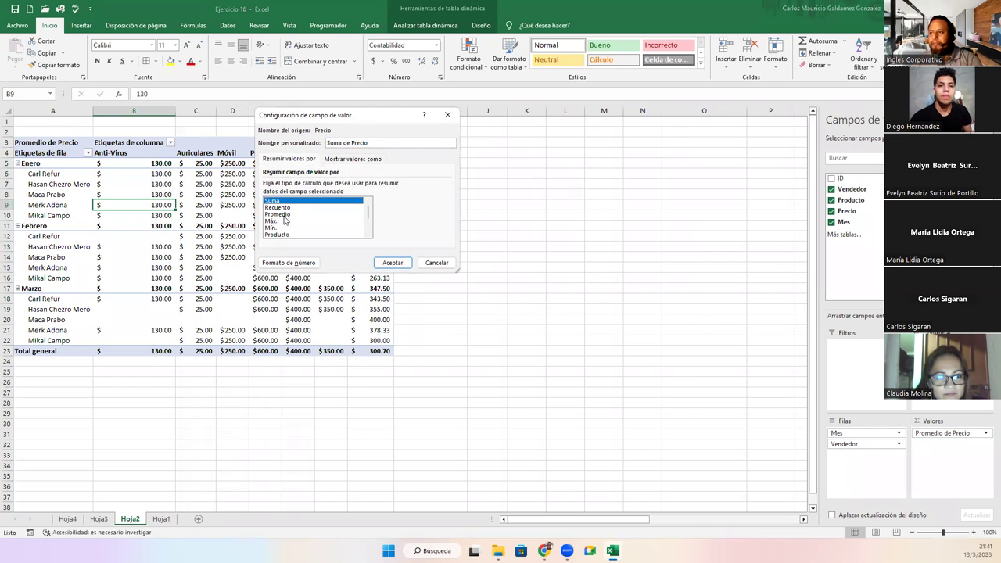
left_click(275, 222)
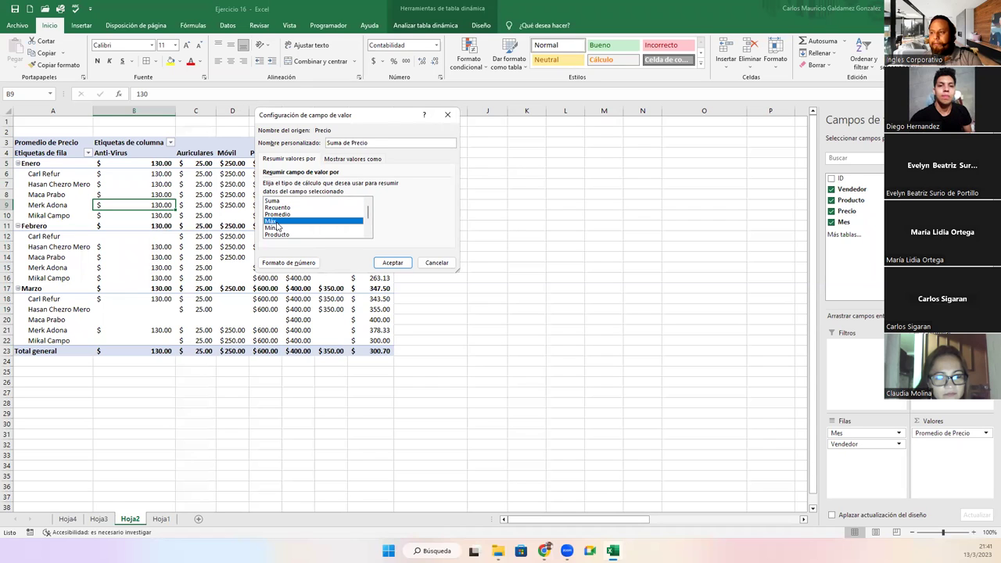
left_click(392, 261)
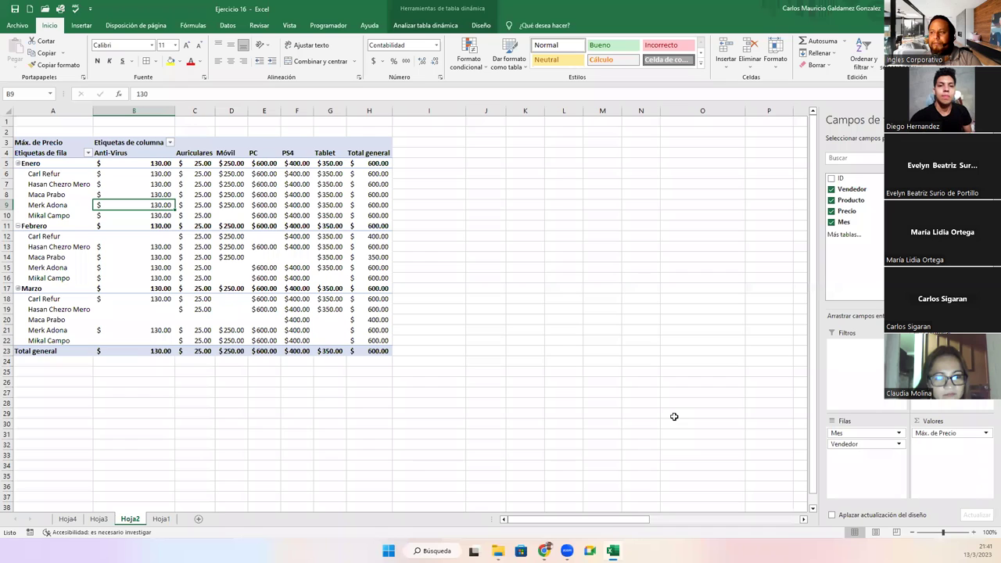
Set the Precio value field to be summarised by Suma.
left_click(985, 433)
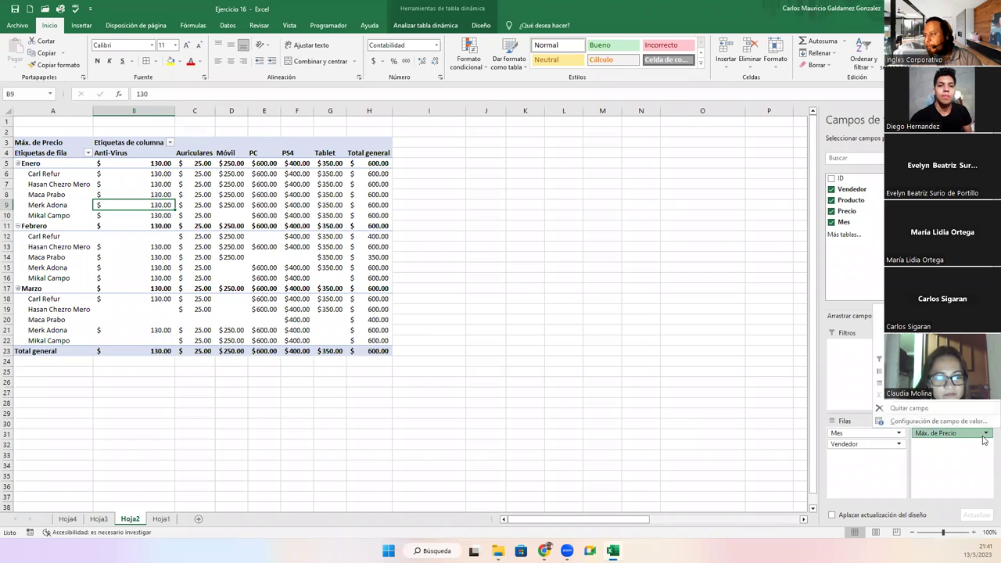
left_click(940, 422)
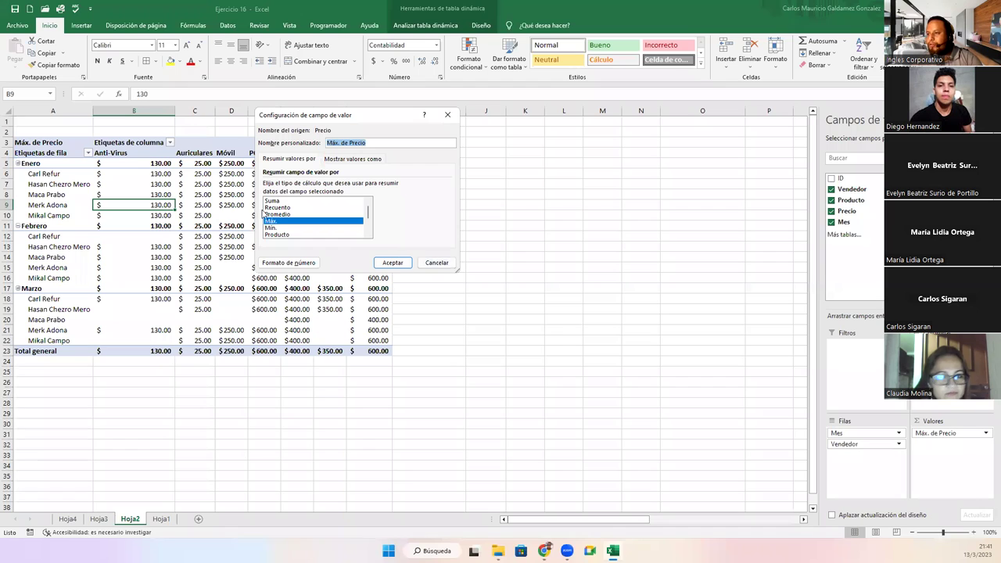
left_click(268, 202)
left_click(392, 262)
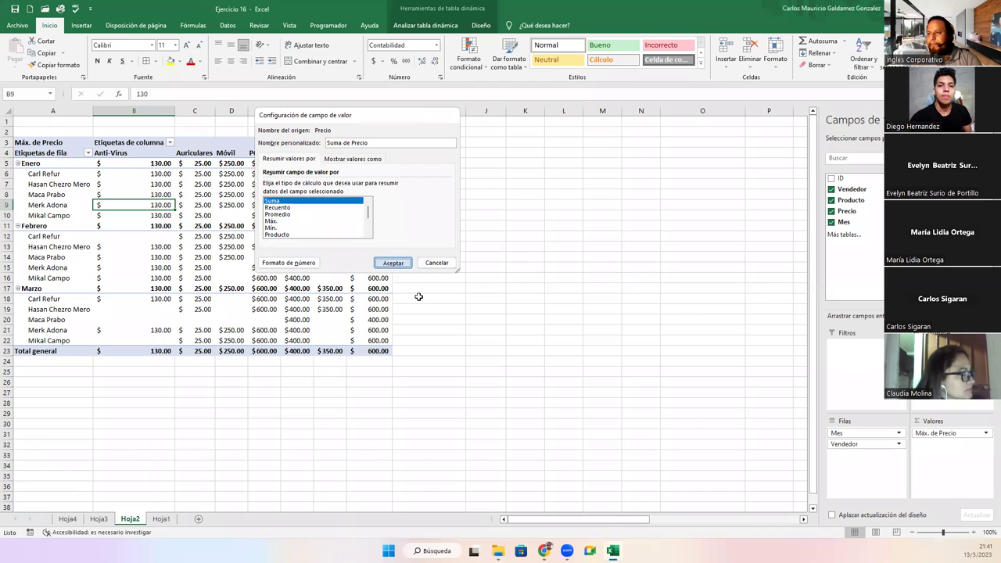
left_click(158, 277)
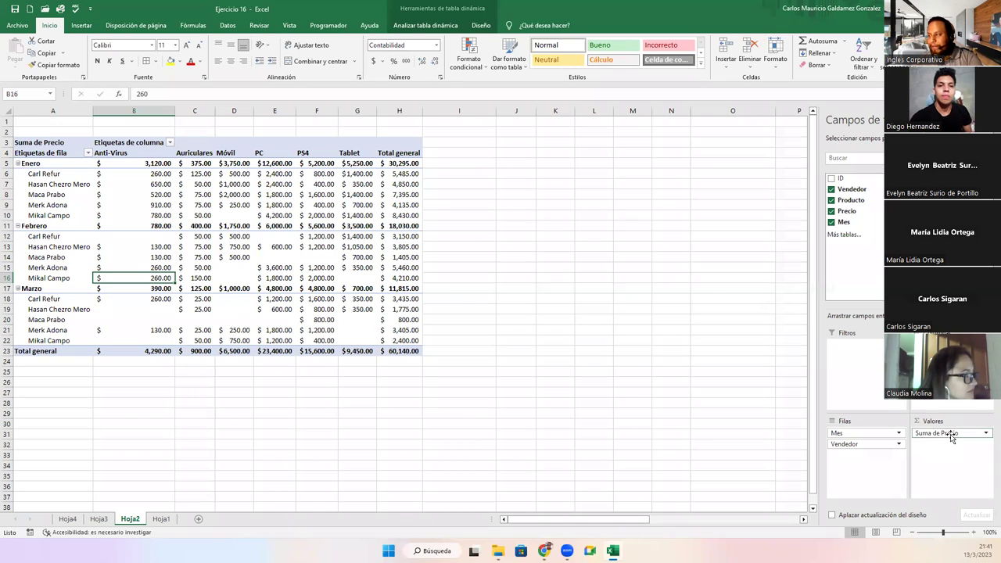
Examine the summary functions offered for Precio, from Suma and Recuento to Mín. and Producto, and keep Suma.
left_click(985, 434)
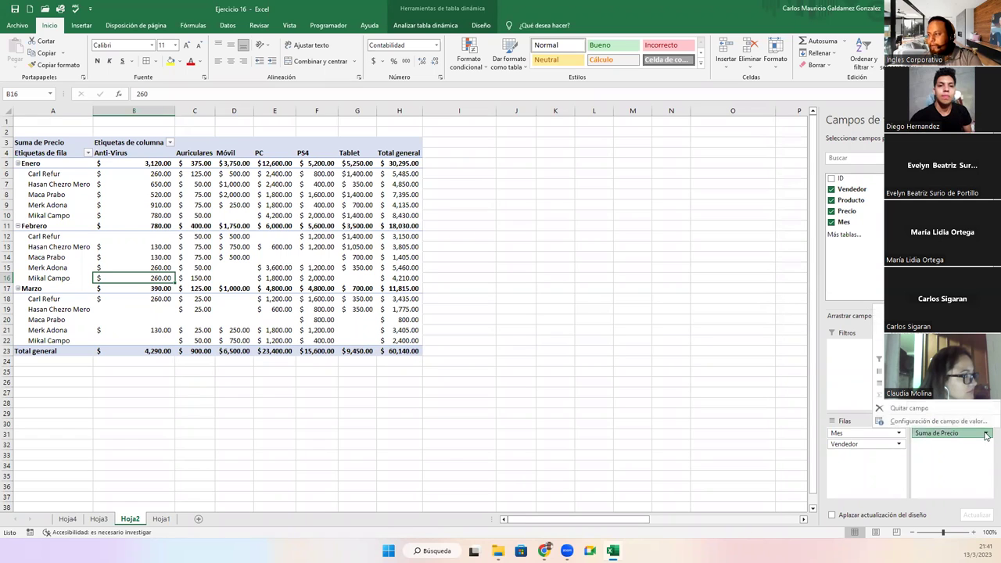
left_click(925, 423)
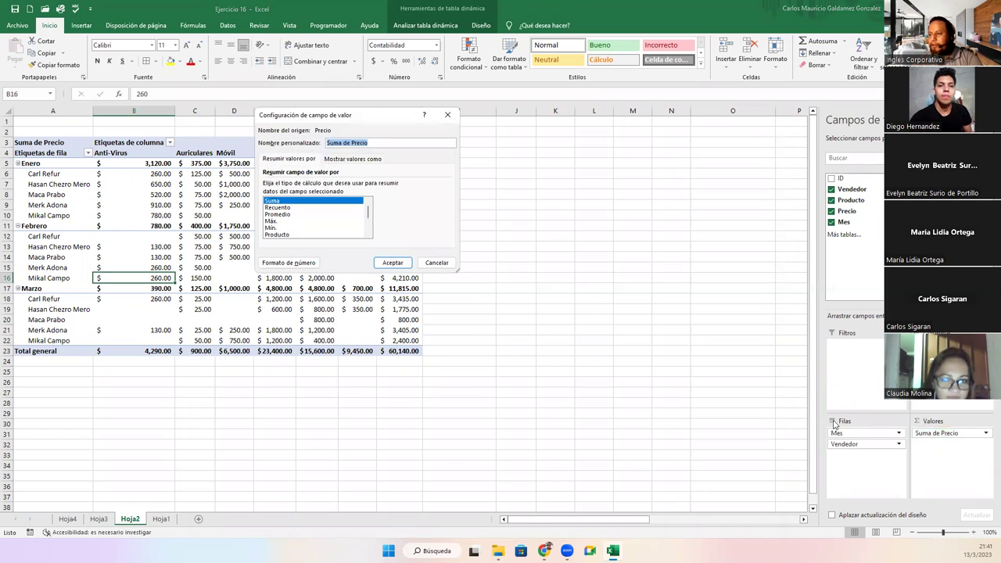
left_click(270, 203)
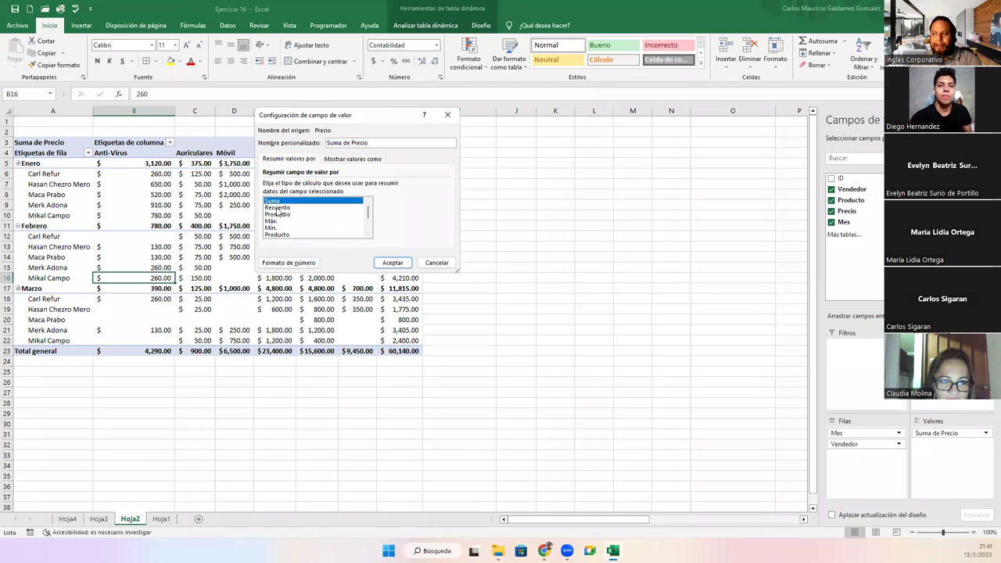
left_click(278, 208)
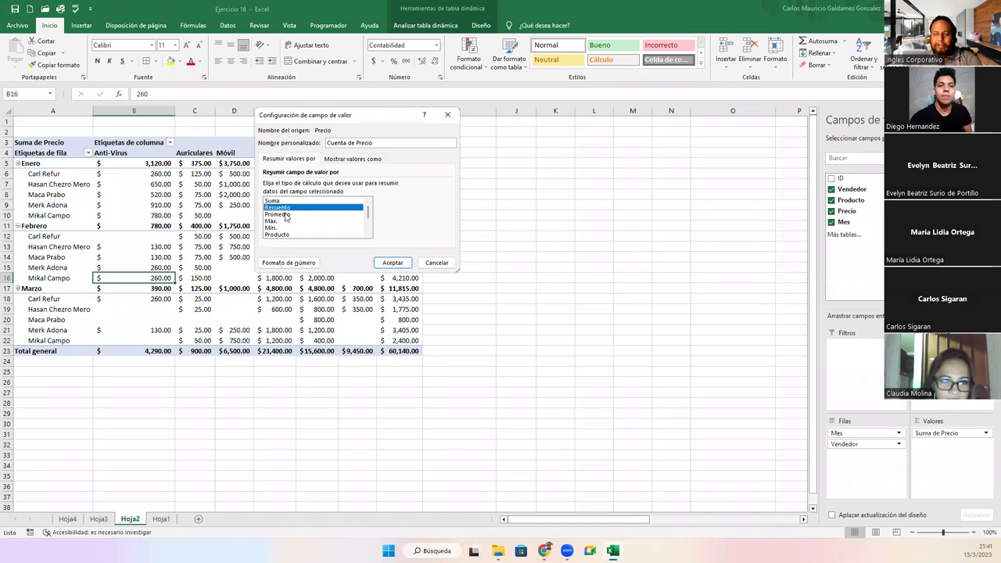
left_click(286, 215)
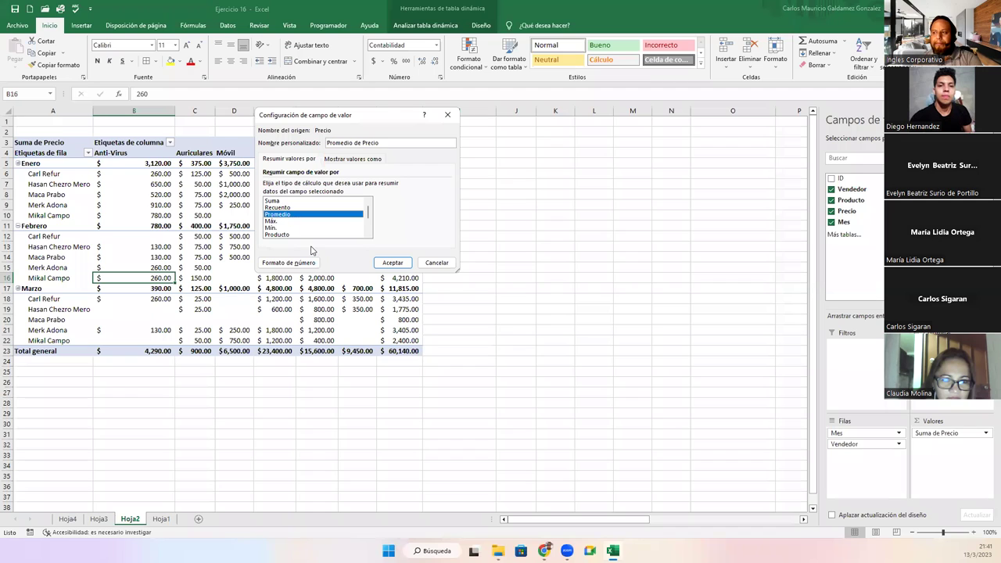
left_click(270, 221)
left_click(272, 227)
left_click(278, 234)
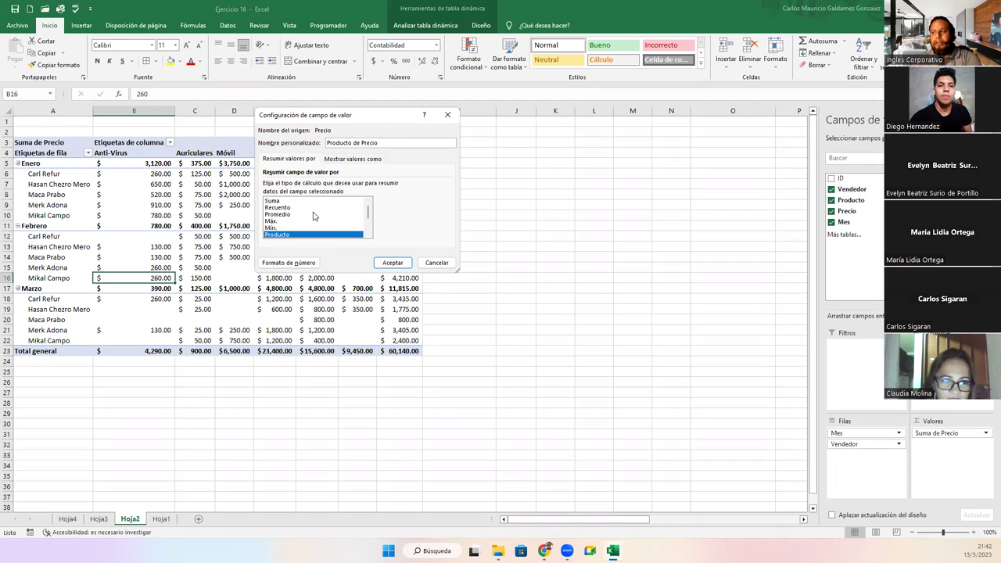
left_click(268, 201)
left_click(279, 207)
left_click(287, 214)
left_click(285, 207)
left_click(285, 201)
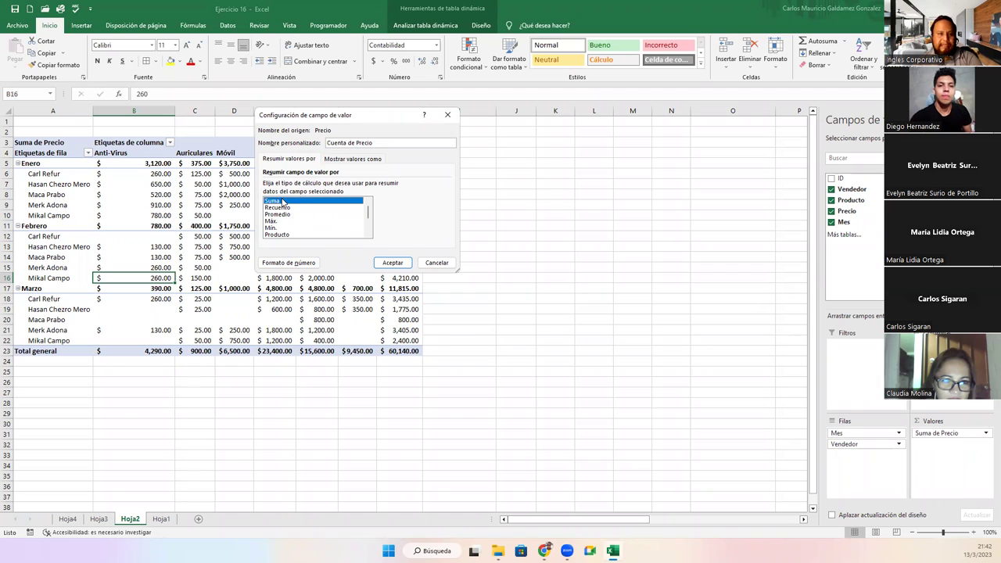
left_click(277, 222)
left_click(277, 228)
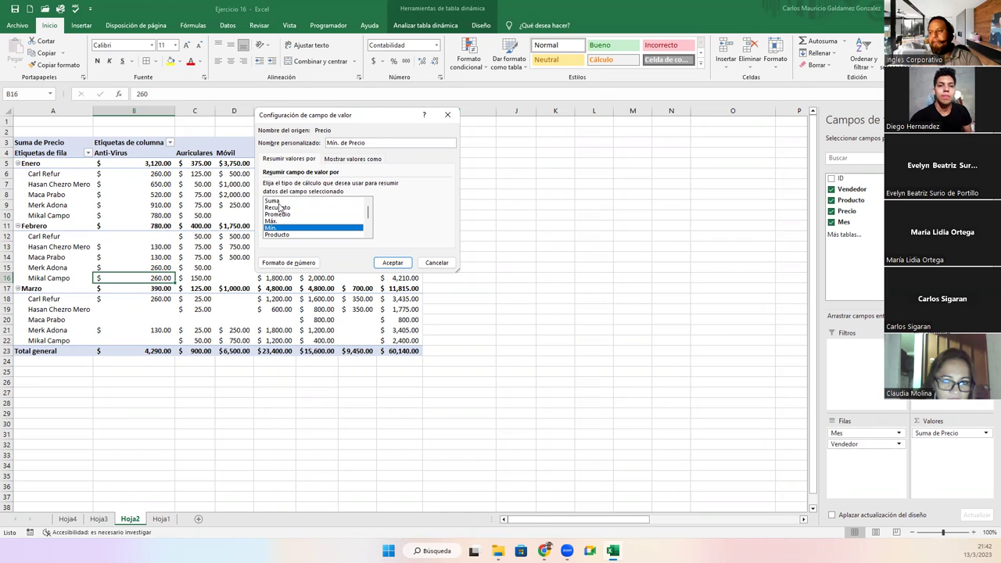
left_click(277, 201)
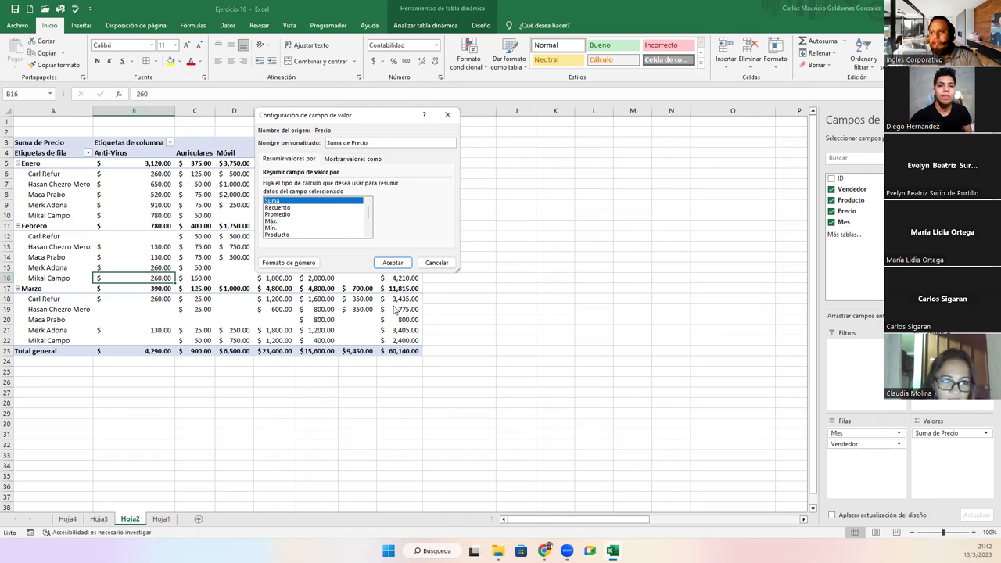
left_click(392, 263)
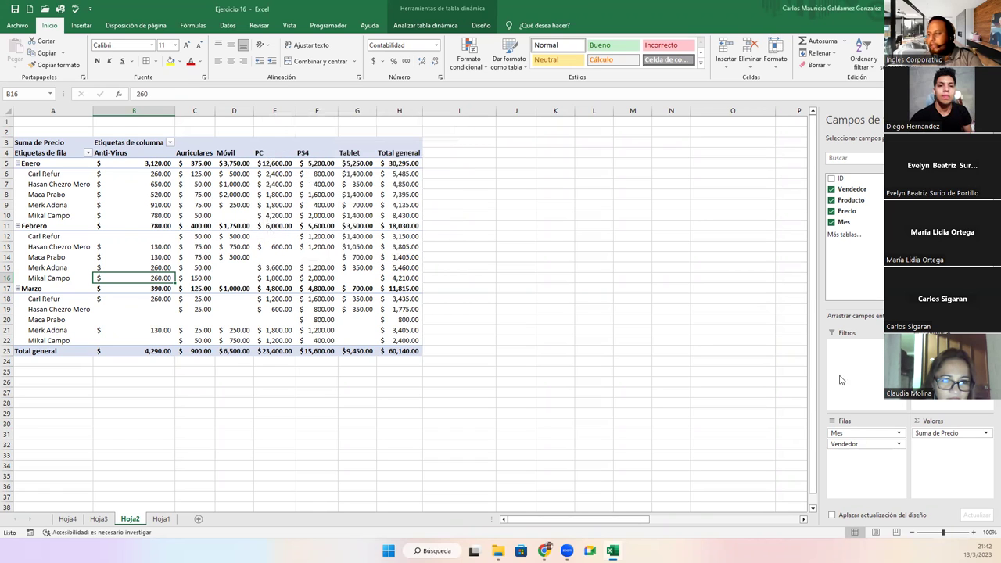
Switch the summary function of the Precio value field to Recuento.
left_click(929, 439)
left_click(917, 424)
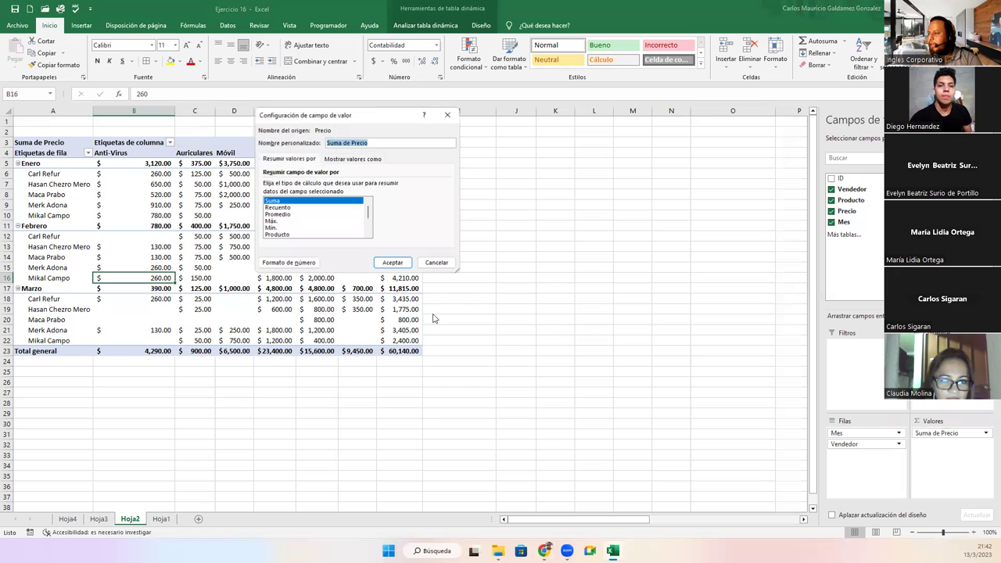
left_click(277, 207)
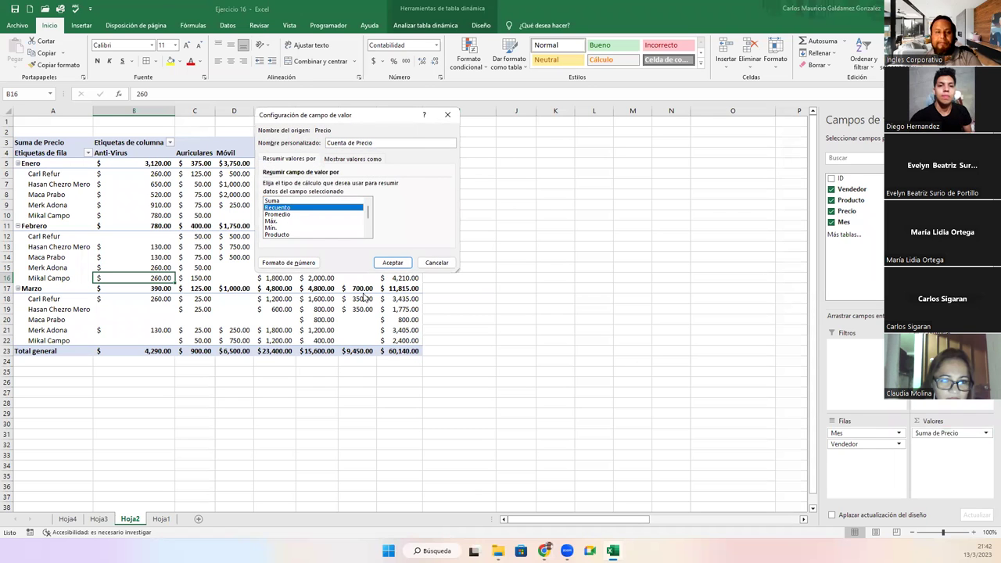
left_click(392, 262)
Format the Cuenta de Precio values from B5 to the grand total as Número with no decimal places.
left_click_drag(141, 163, 339, 352)
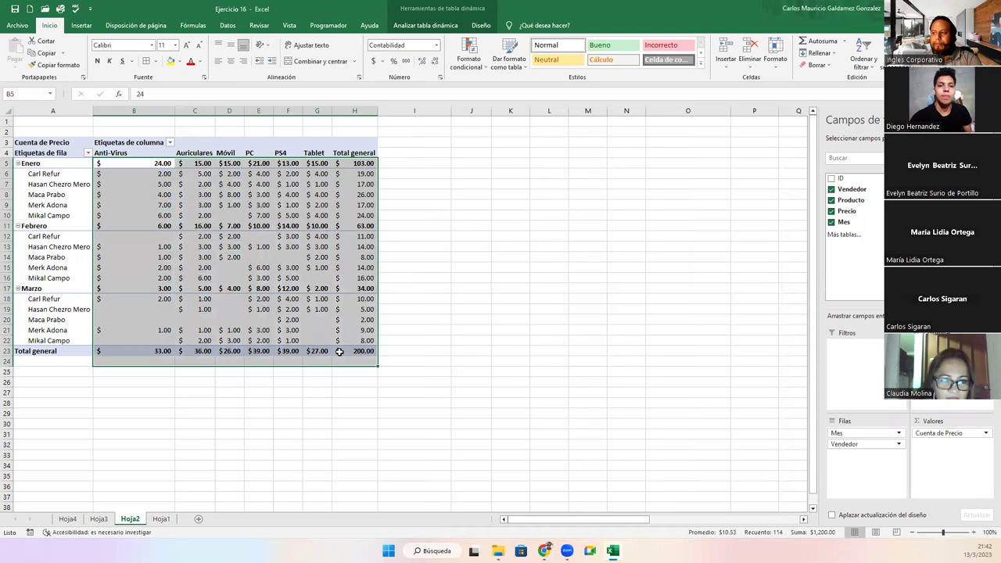
left_click(436, 44)
left_click(422, 86)
left_click(434, 61)
left_click(434, 61)
left_click(298, 195)
mouse_move(349, 339)
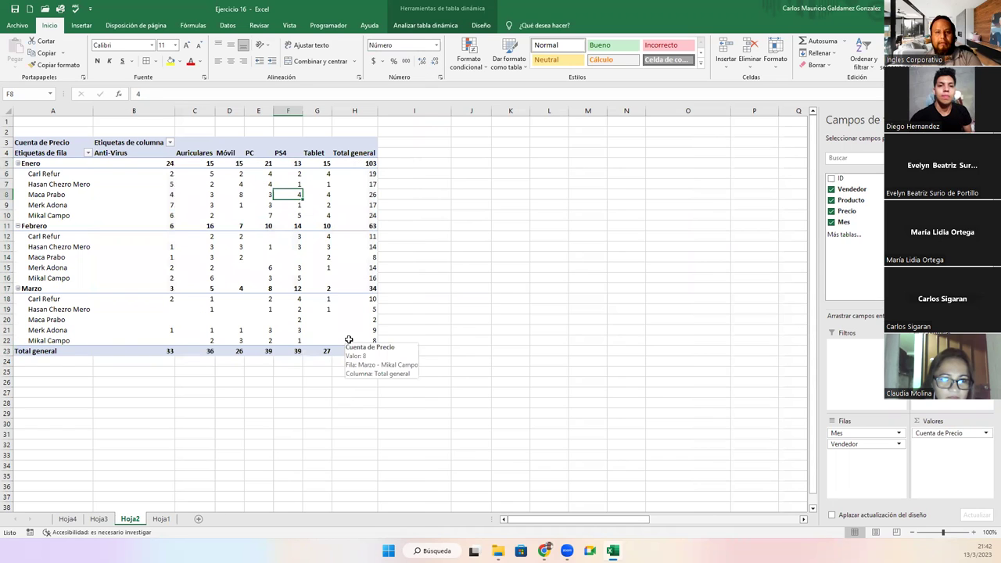
left_click(179, 310)
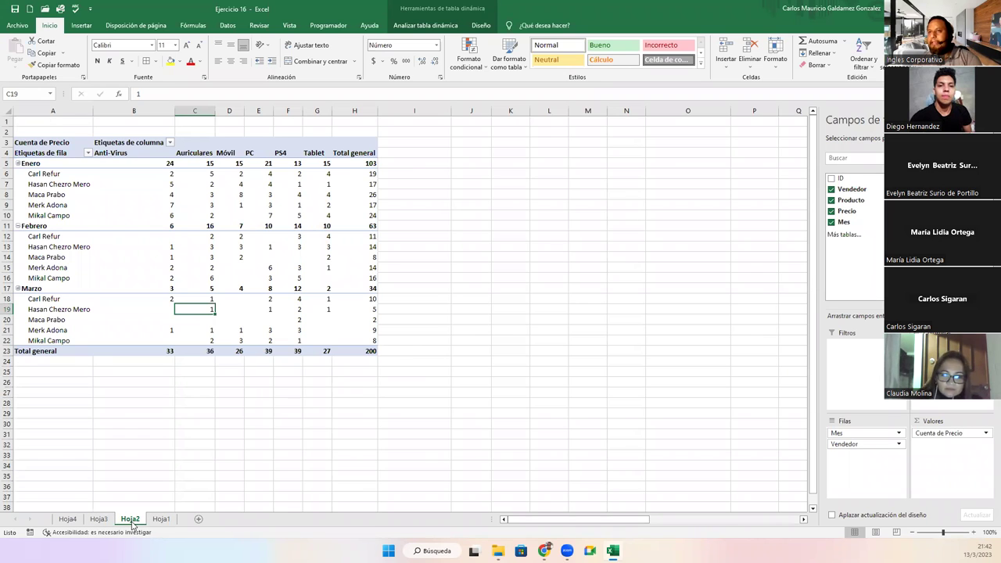
Return to Hoja1 and save the workbook as Ejercicio 16 in the Ejercicios folder, replacing the existing file.
left_click(162, 520)
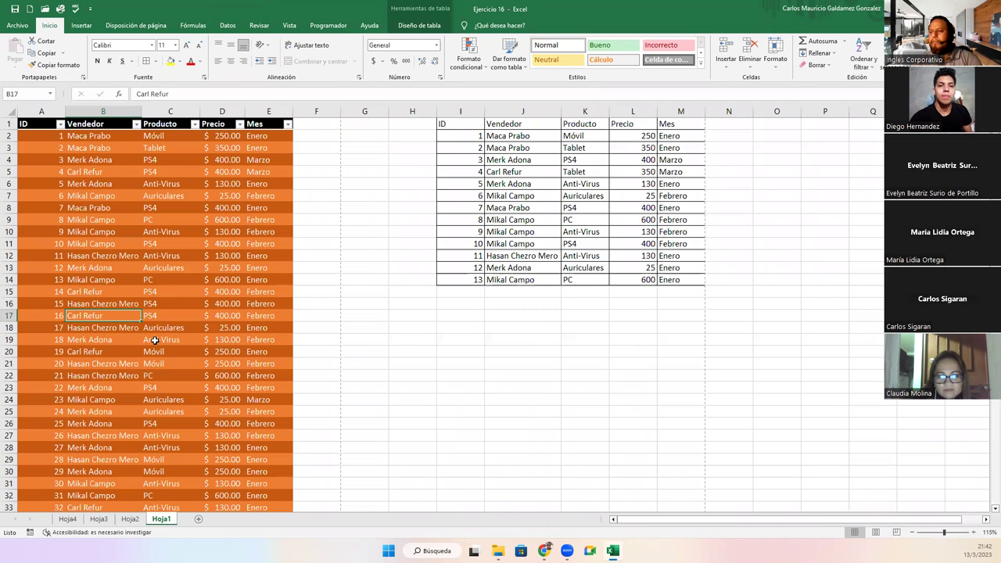
left_click(154, 306)
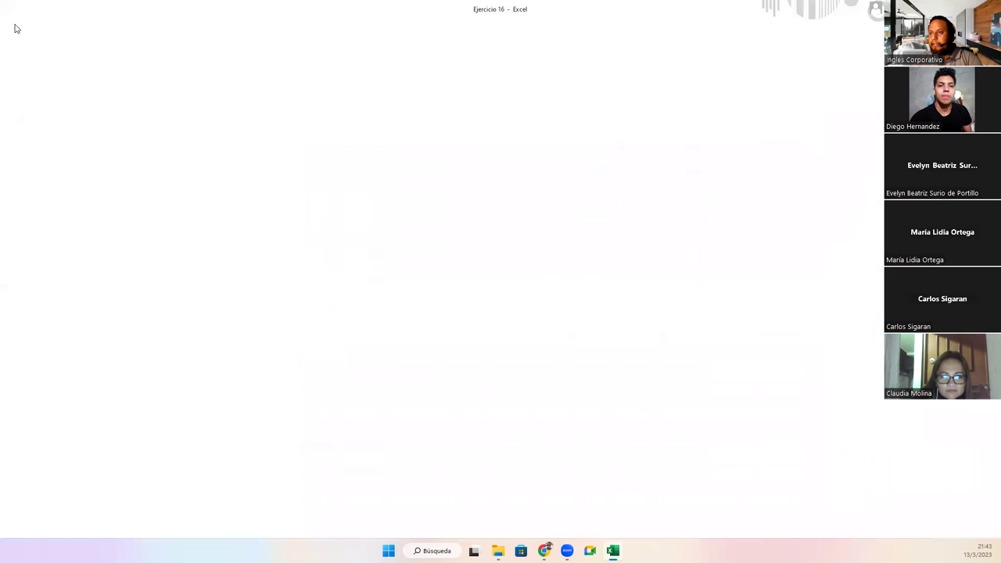
left_click(16, 26)
left_click(44, 167)
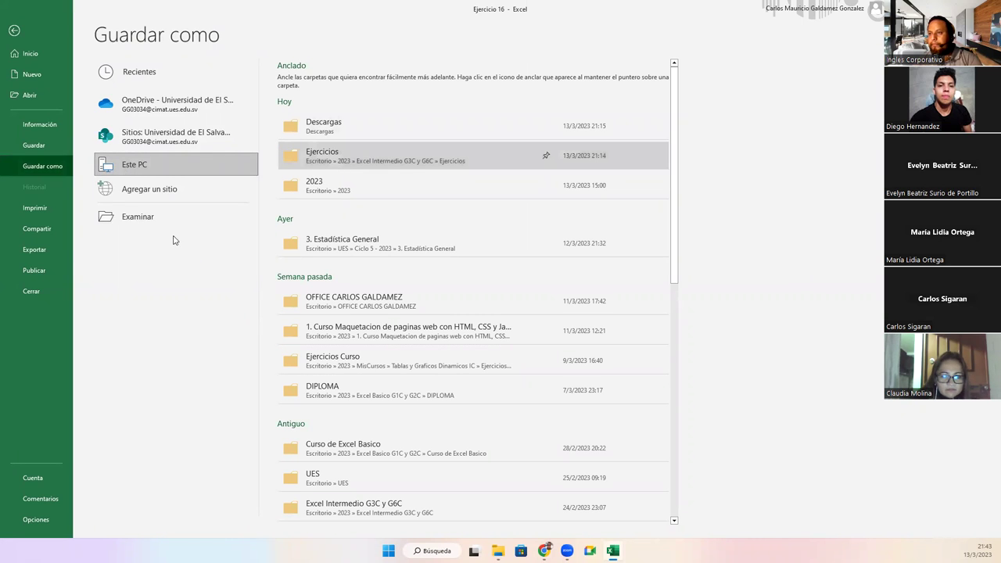
left_click(145, 216)
left_click(132, 176)
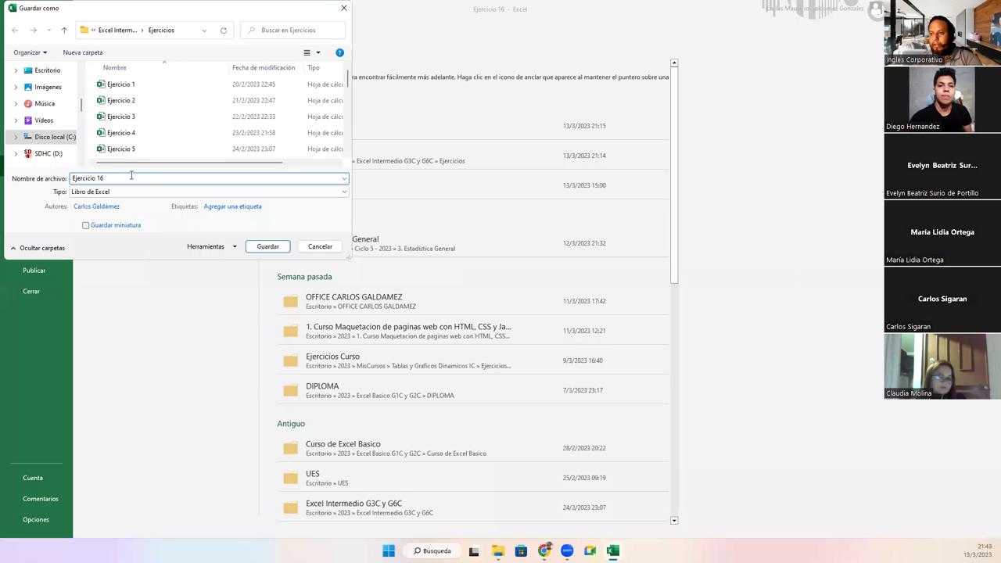
key("Return")
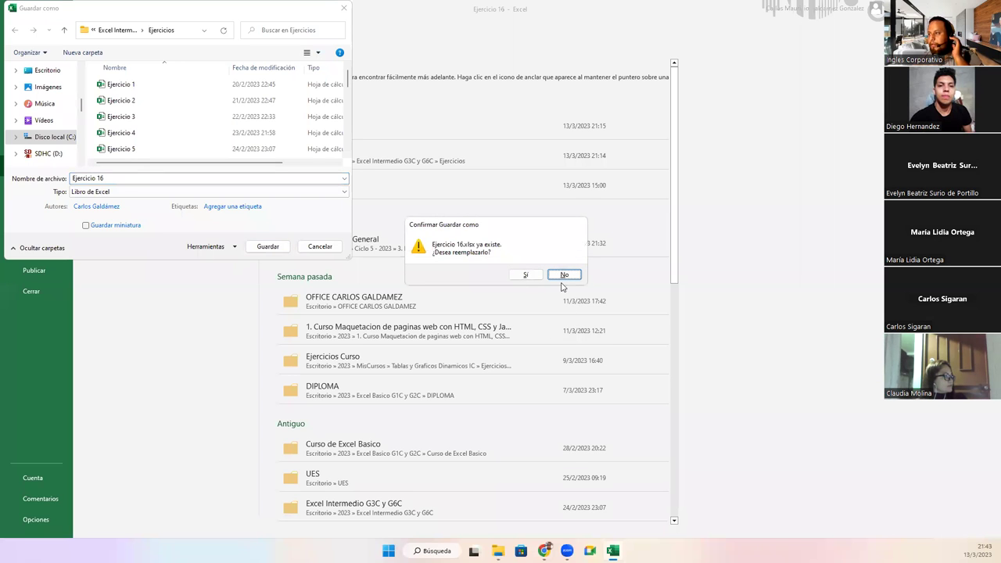
left_click(527, 275)
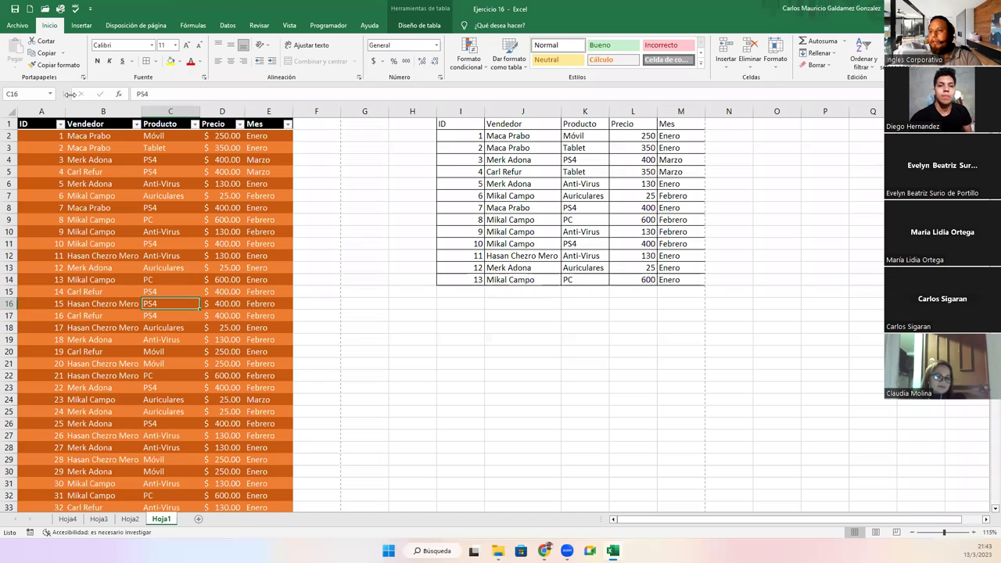
Save a copy of the workbook as Ejercicio 16 Participantes in the Ejercicios folder.
left_click(18, 25)
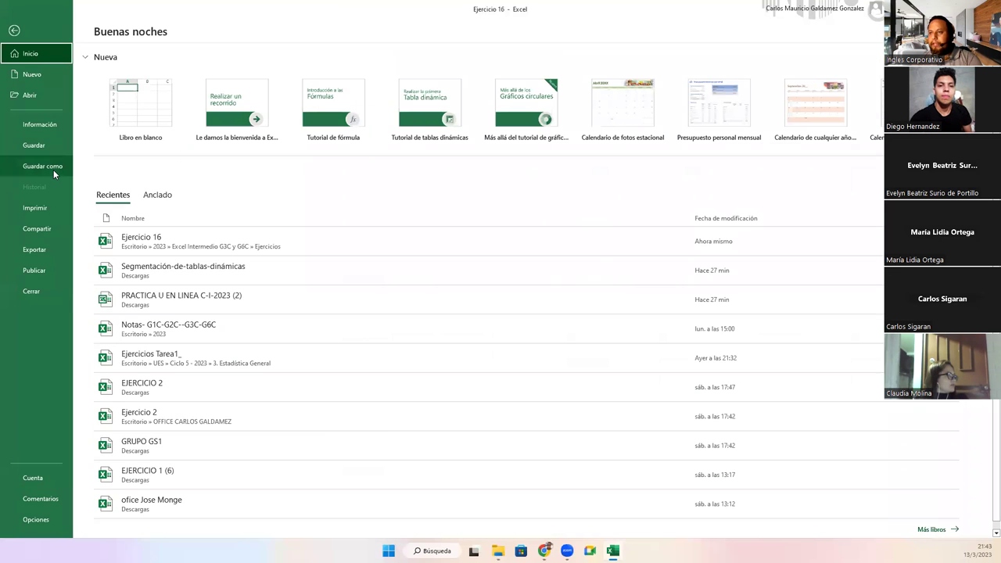
left_click(53, 170)
left_click(330, 133)
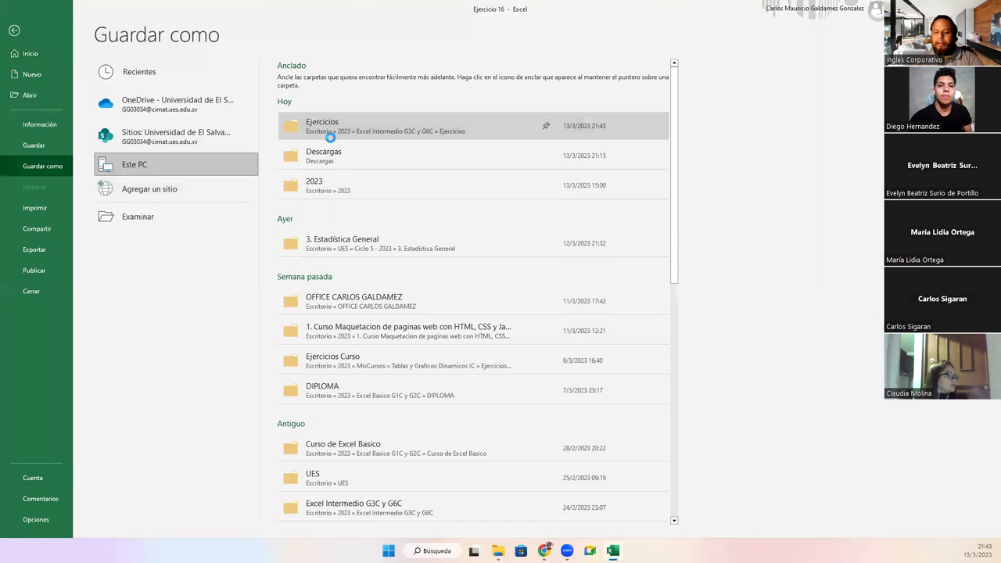
type("Participante")
key("Return")
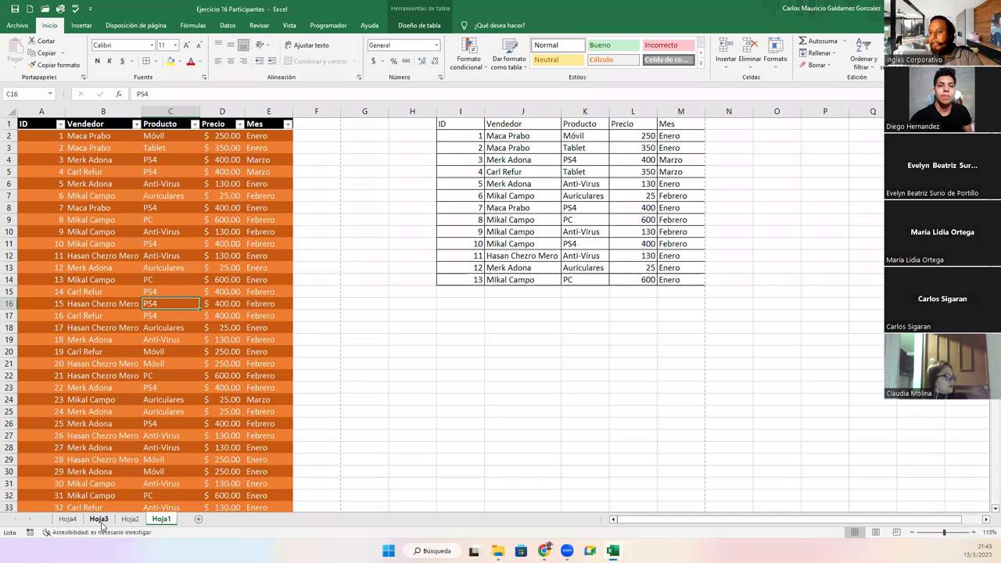
Delete the worksheets Hoja2, Hoja3 and Hoja4 from the participants' copy.
right_click(130, 519)
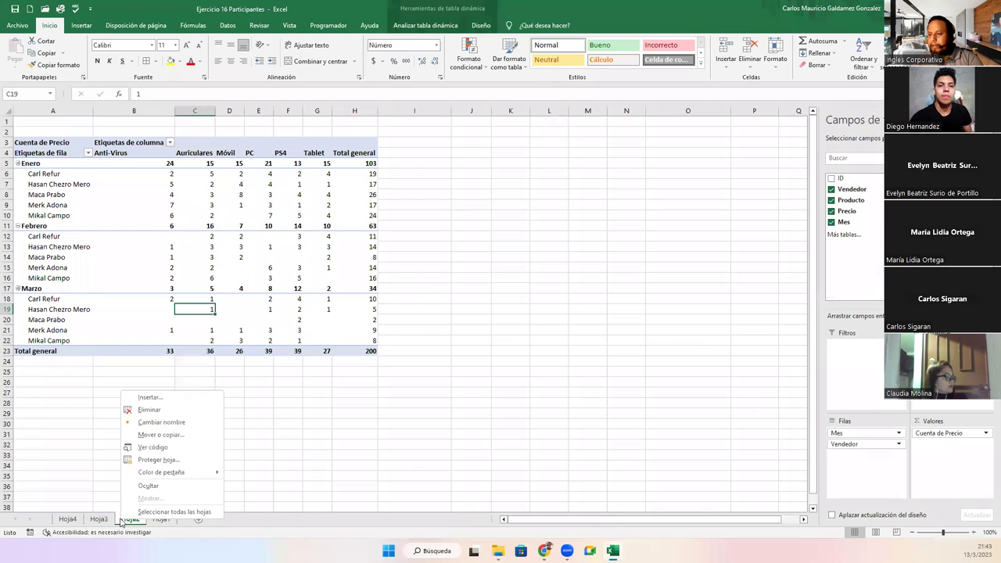
left_click(149, 409)
left_click(475, 301)
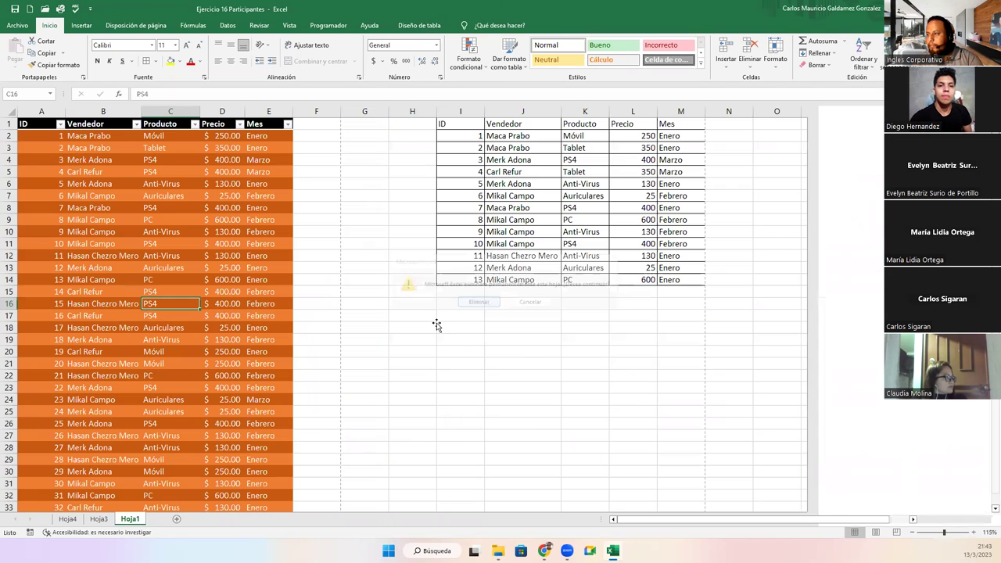
right_click(98, 518)
left_click(131, 409)
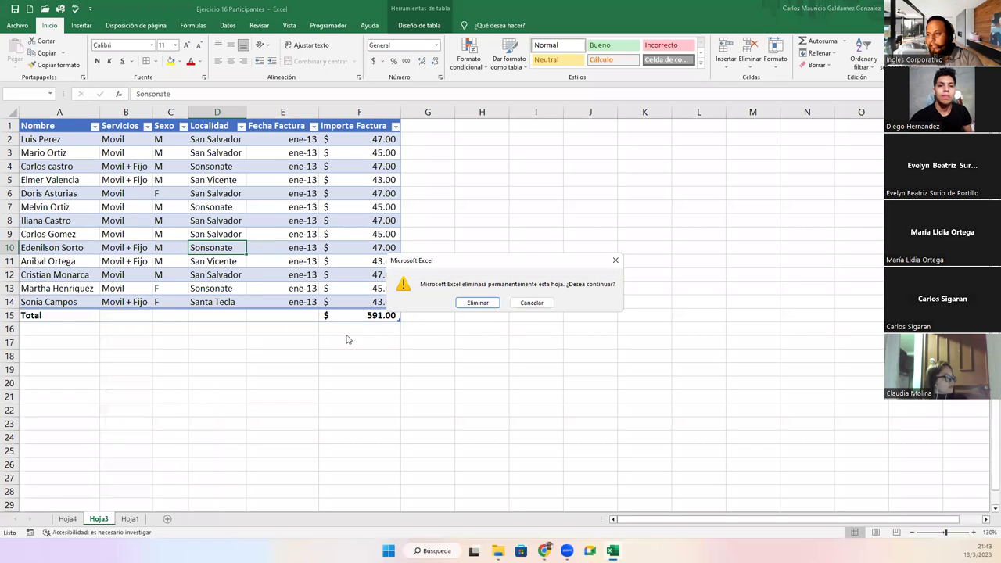
left_click(473, 303)
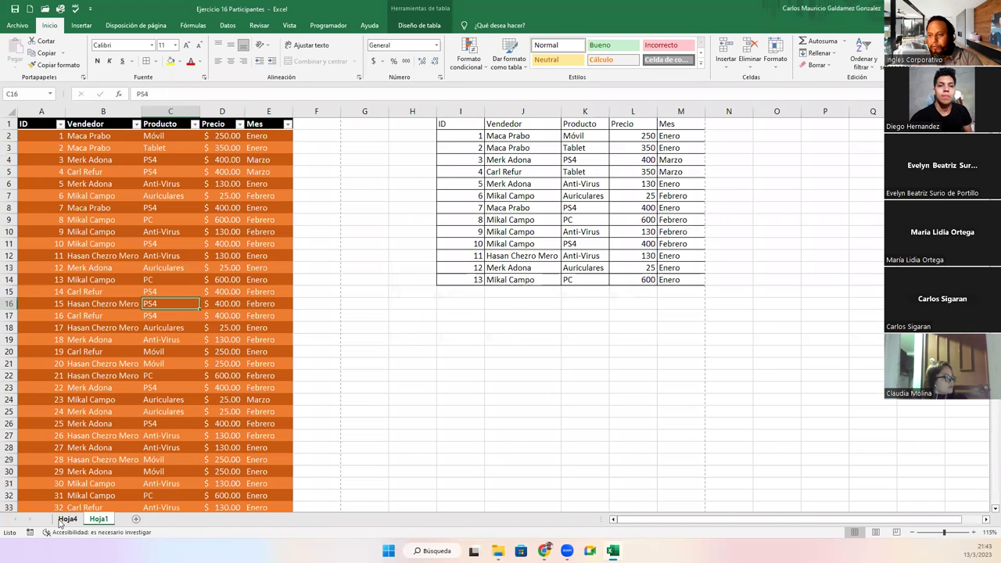
right_click(67, 519)
left_click(100, 411)
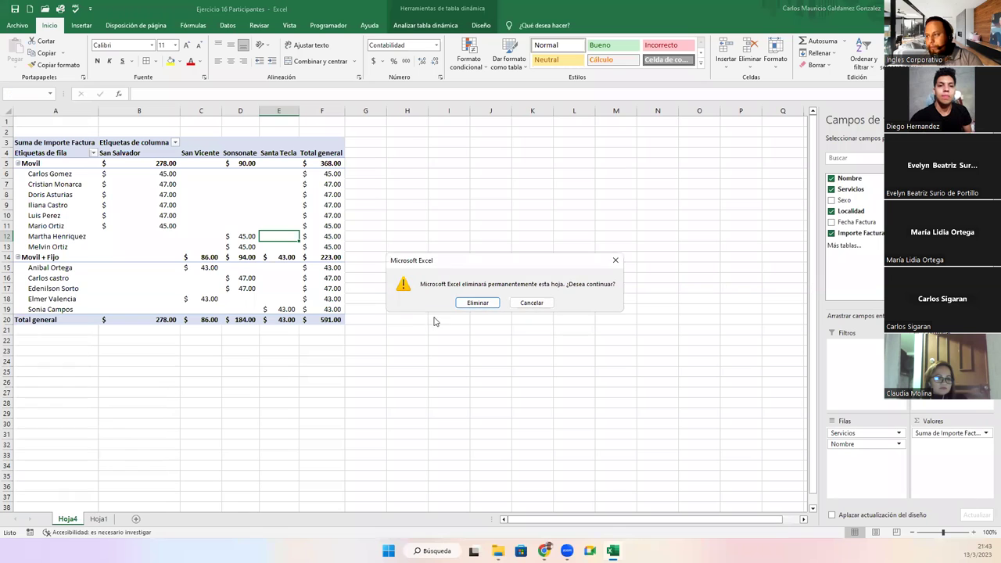
left_click(473, 303)
left_click(150, 351)
Convert the Hoja1 sales table, columns ID to Mes down to row 201, into a normal range.
left_click(38, 126)
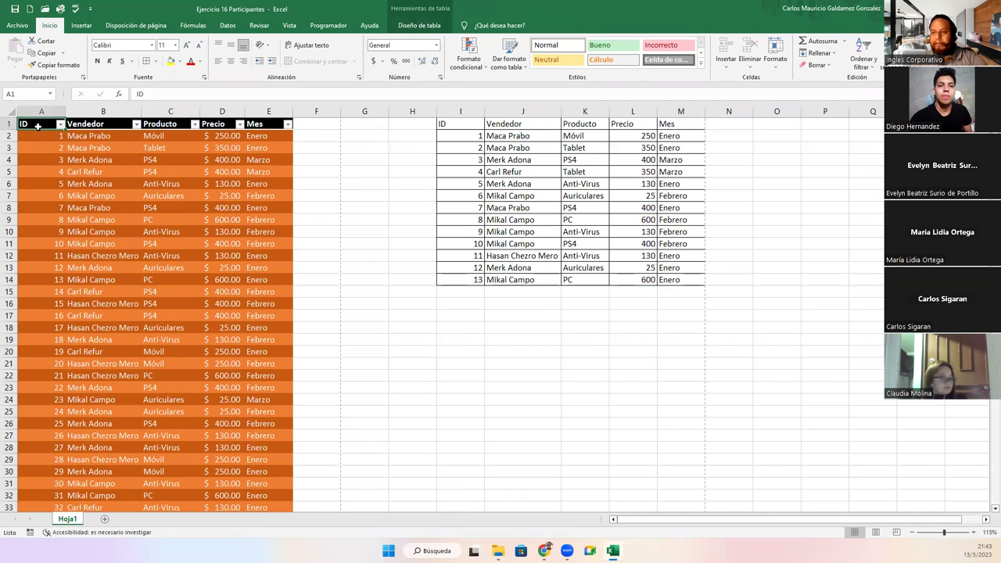
key("ctrl+shift+Down")
key("shift+Right")
key("shift+Right")
key("shift+Right")
key("shift+Right")
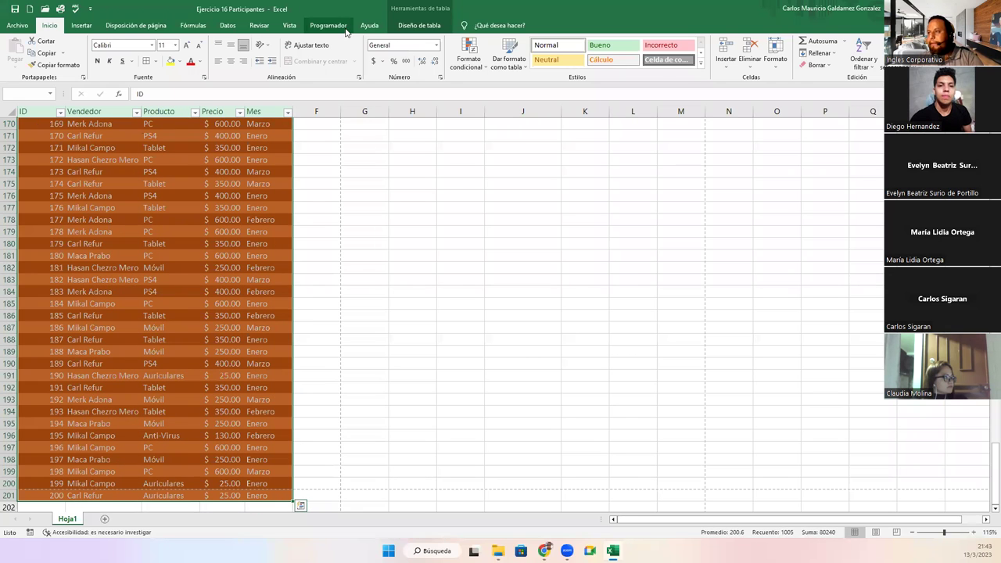
left_click(419, 25)
left_click(135, 67)
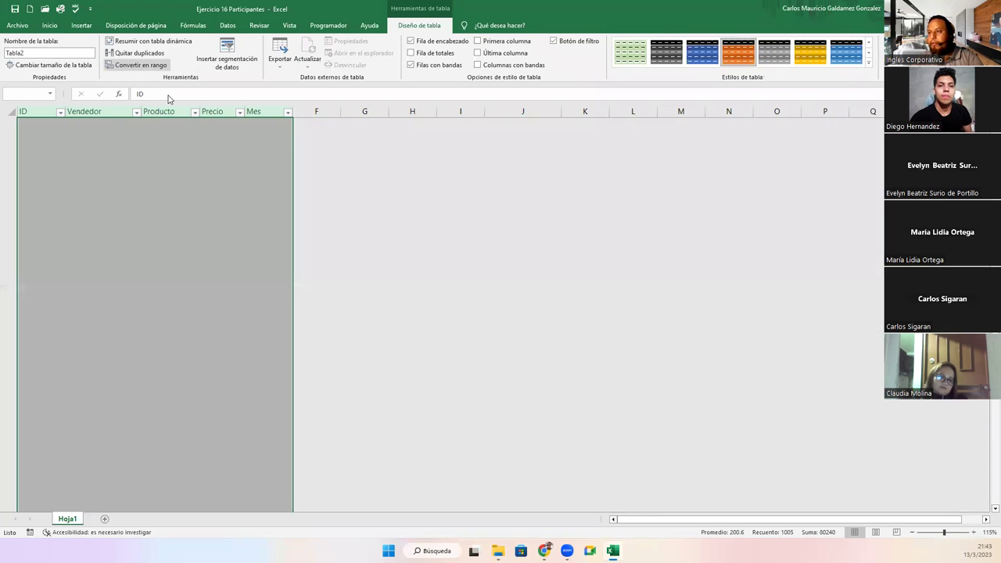
left_click(482, 302)
left_click(395, 290)
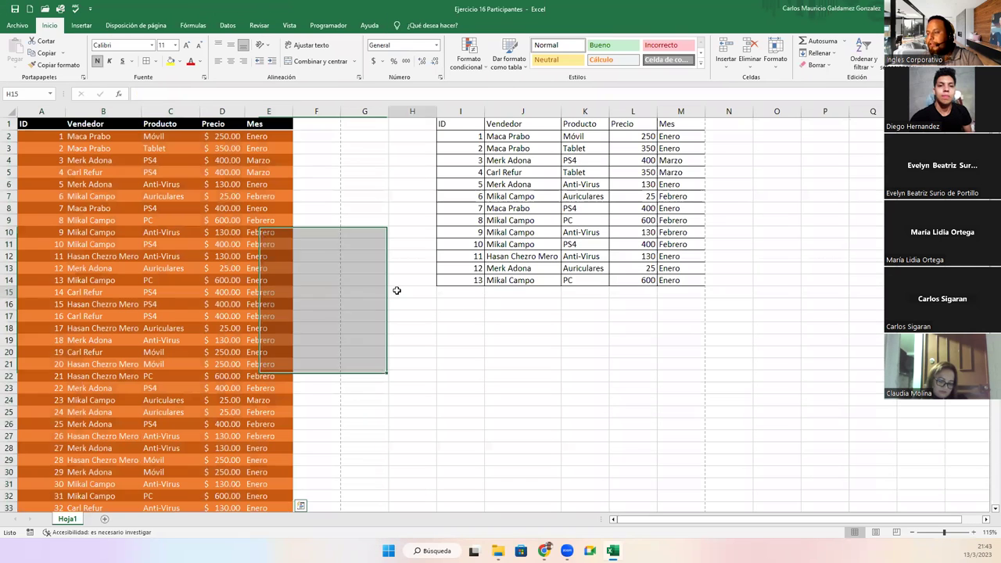
Delete columns I to M, which hold the small bordered sales list, from Hoja1 of the participants' copy.
left_click_drag(445, 125, 675, 293)
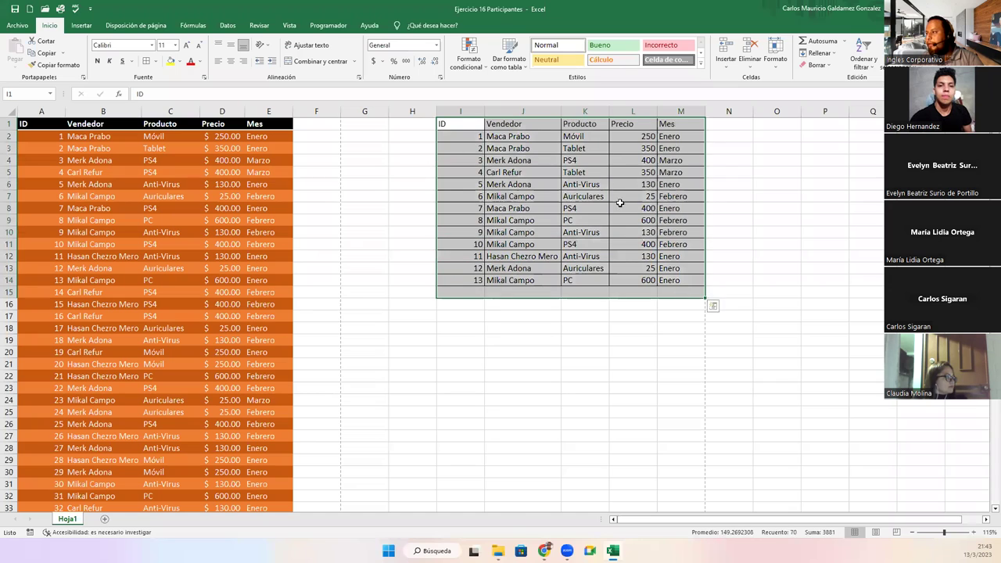
left_click_drag(461, 112, 682, 112)
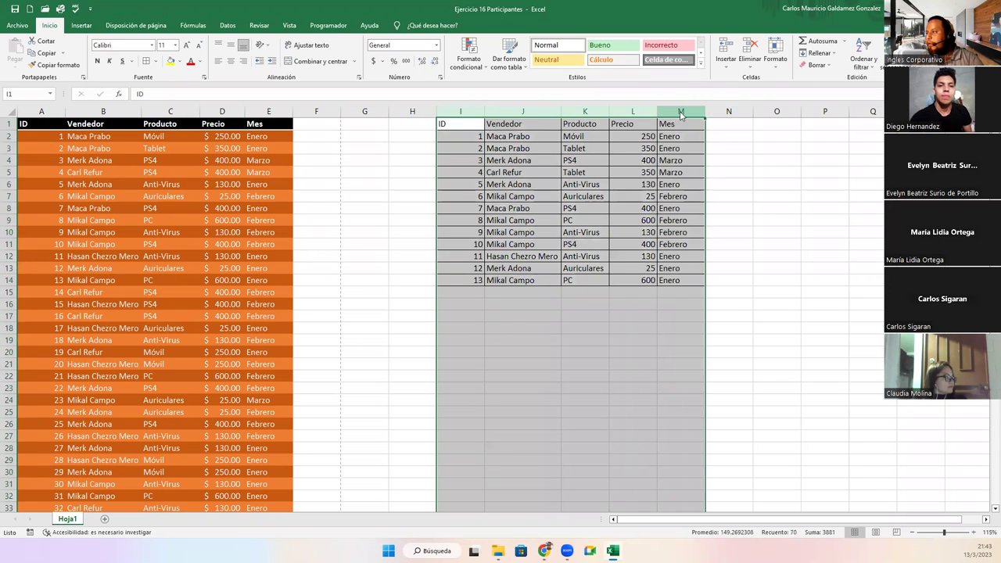
right_click(682, 114)
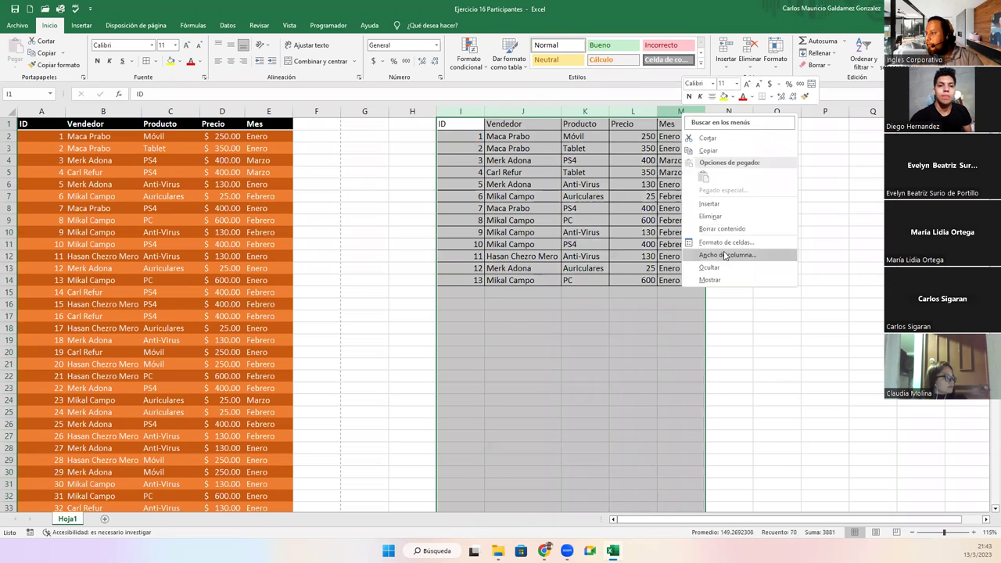
left_click(710, 216)
left_click(474, 156)
left_click(170, 232)
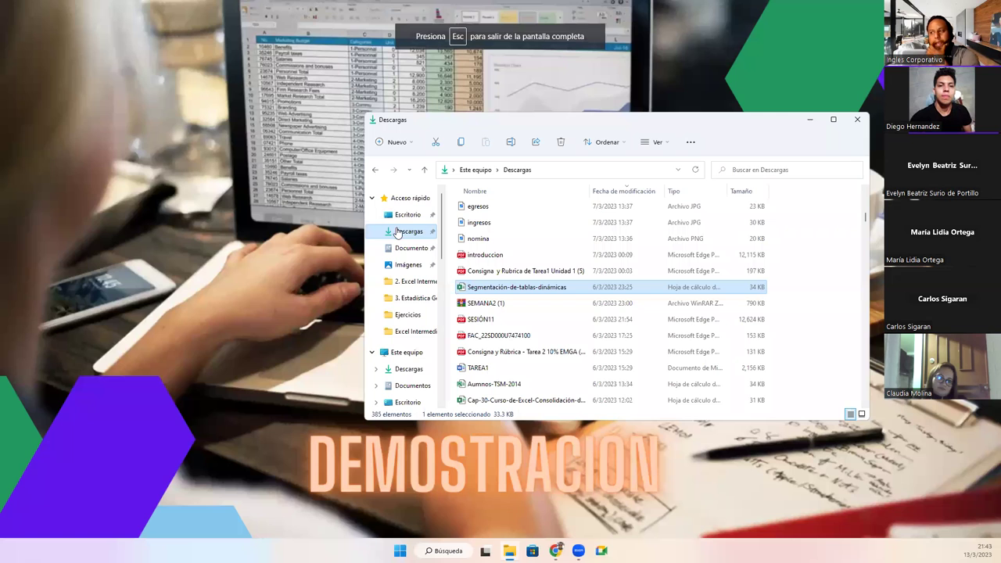
In File Explorer, go to 2023 > Excel Intermedio G3C y G6C > Ejercicios and drop Ejercicio 16 Participantes outside the folder window.
left_click(413, 282)
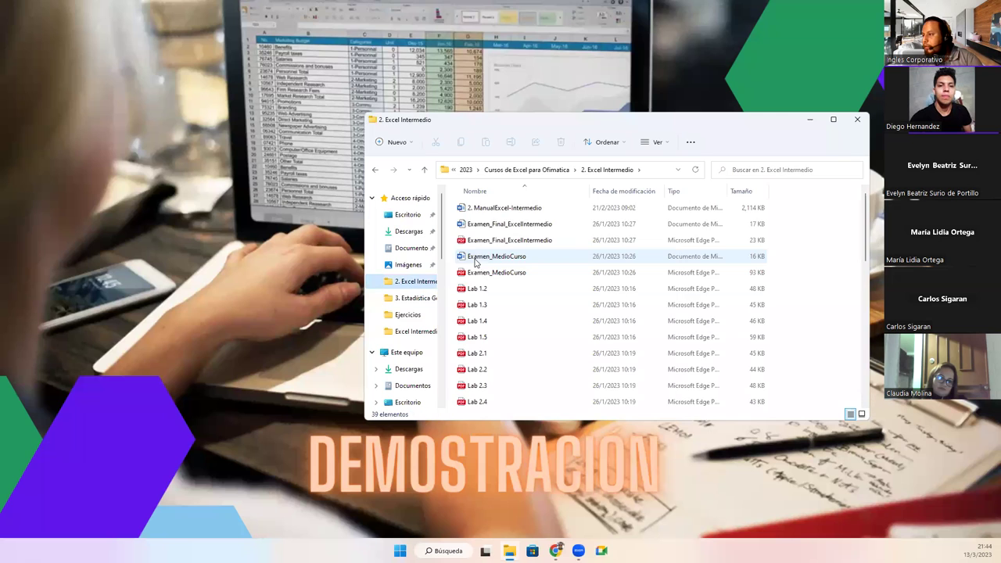
left_click(424, 169)
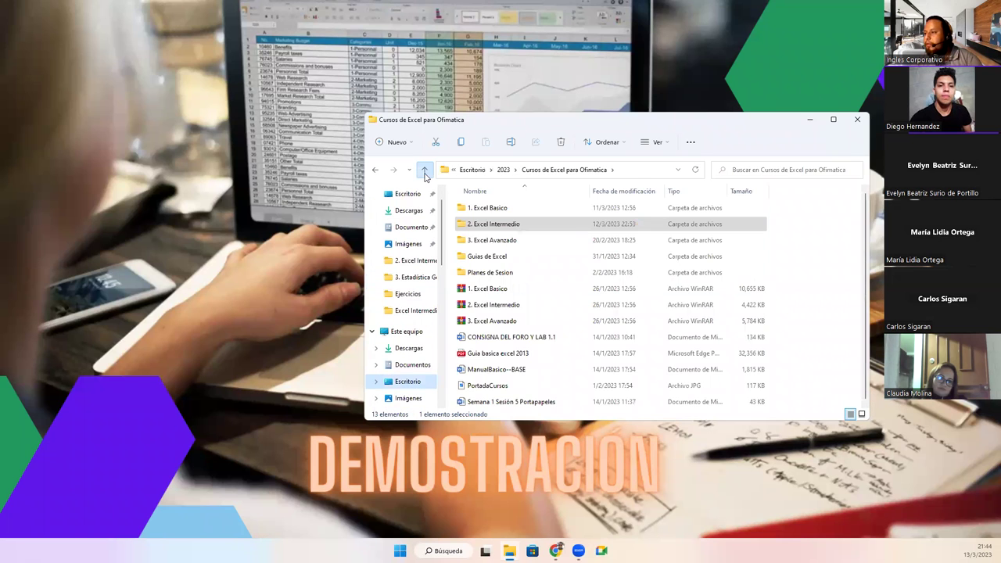
left_click(424, 172)
double_click(489, 274)
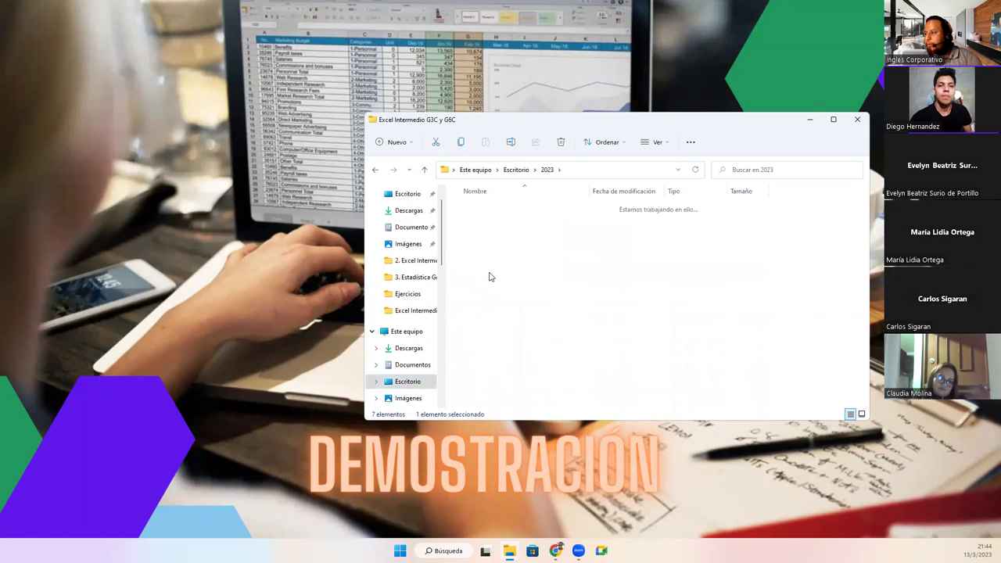
double_click(483, 223)
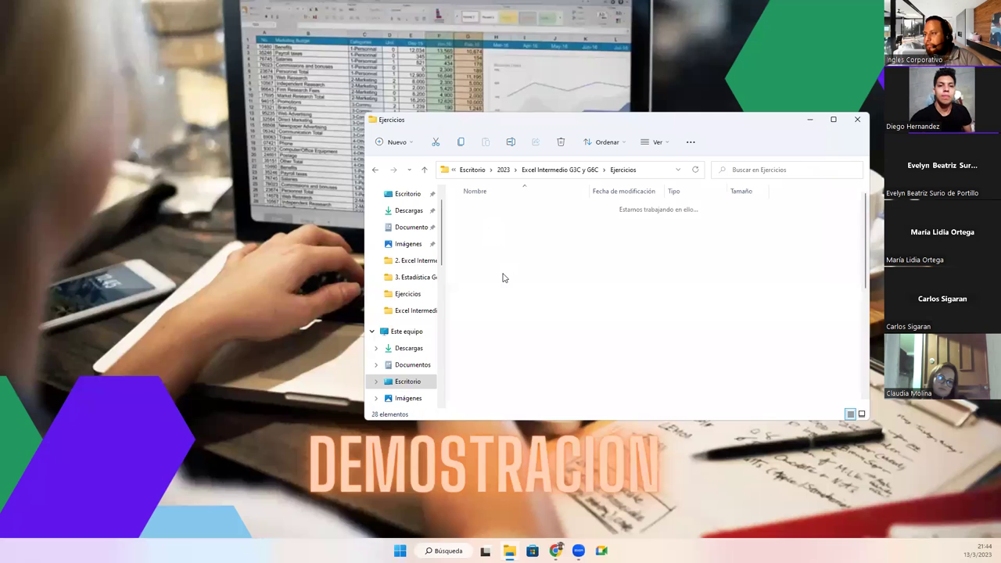
scroll(508, 297, "down", 5)
left_click_drag(484, 391, 122, 219)
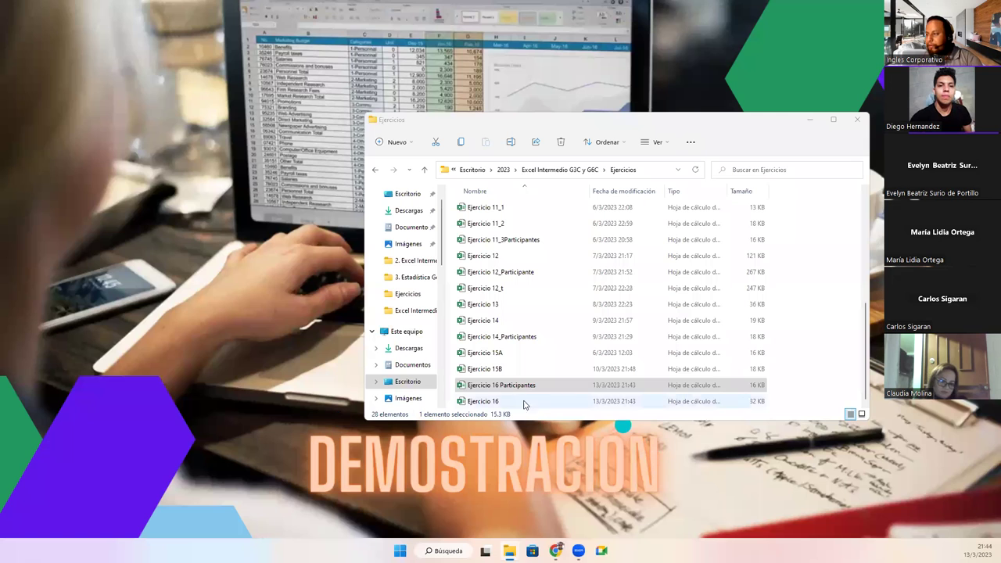
Open Ejercicio 16 and delete columns I to M with the small bordered sales list from Hoja1.
double_click(492, 401)
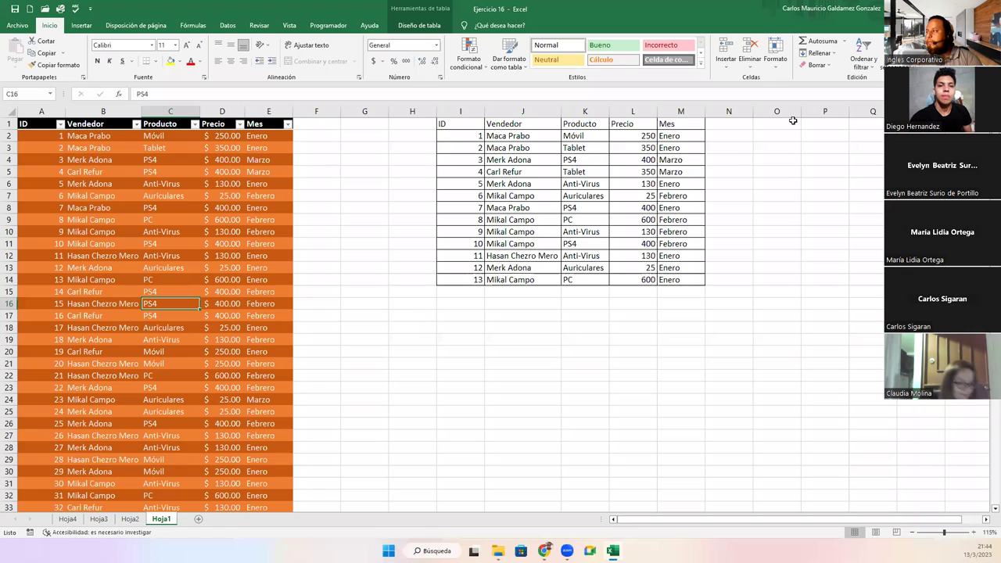
left_click_drag(460, 112, 674, 115)
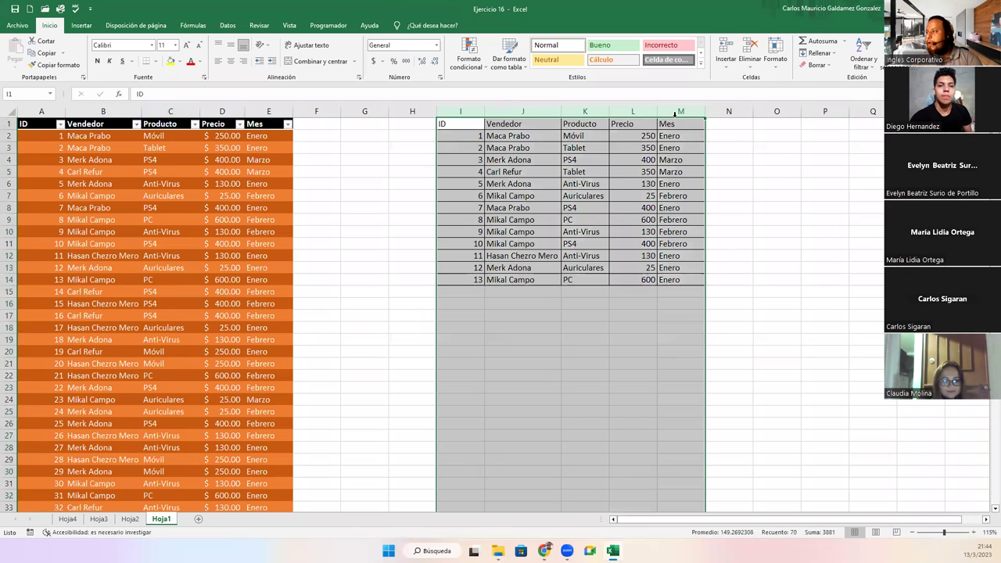
right_click(674, 114)
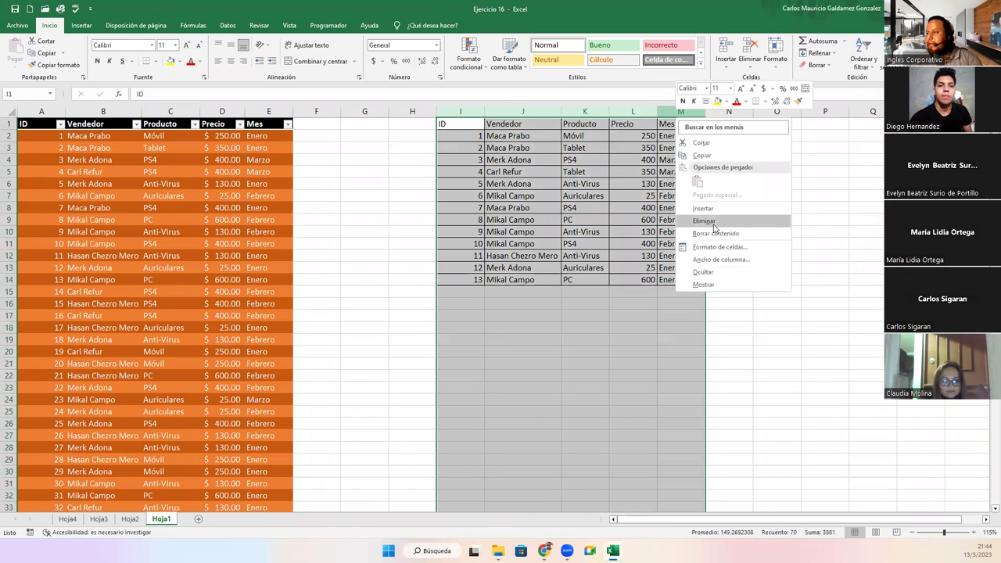
left_click(707, 222)
left_click(509, 195)
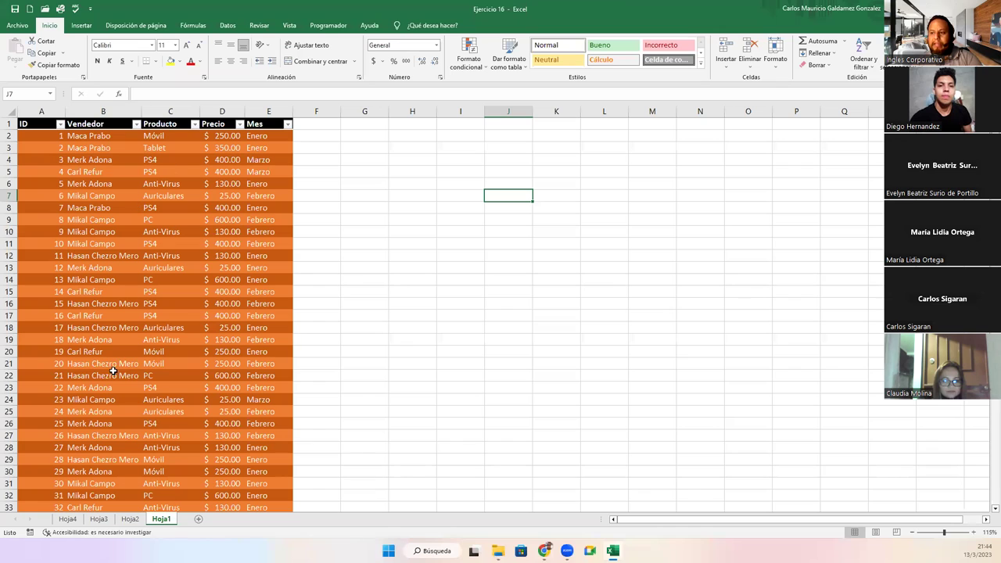
left_click(159, 229)
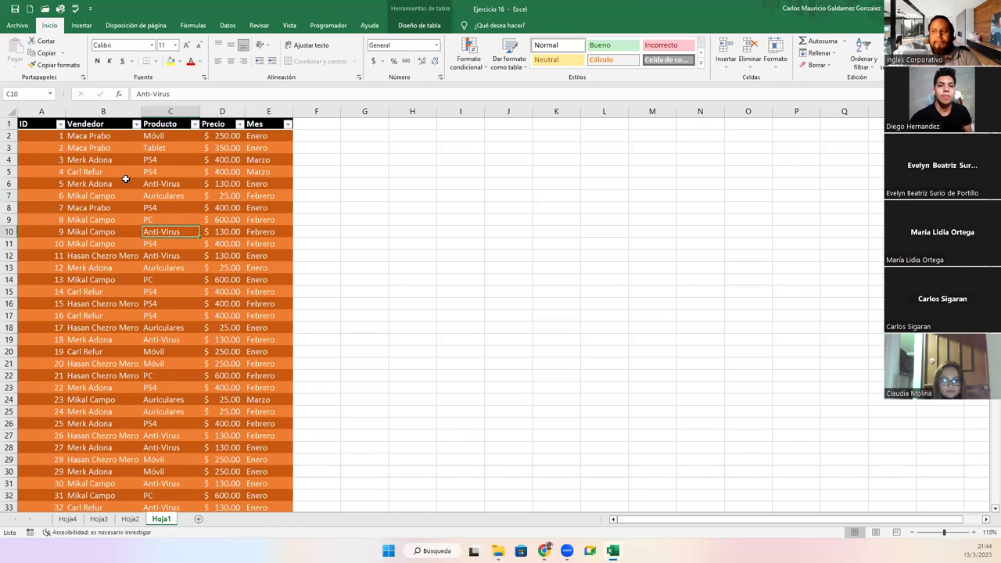
Try to delete the value in cell C19 of the pivot table on Hoja2.
left_click(139, 246)
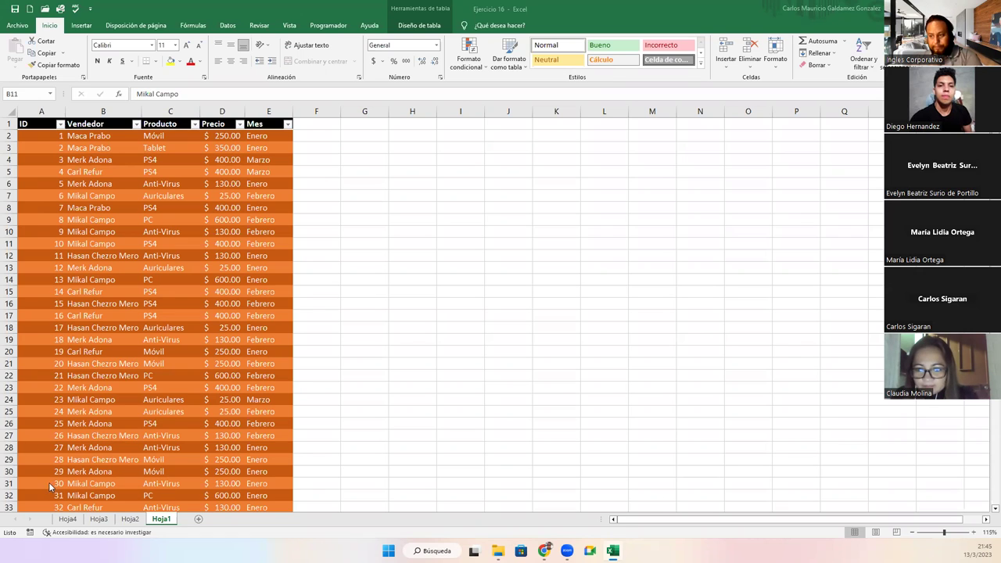
left_click(130, 519)
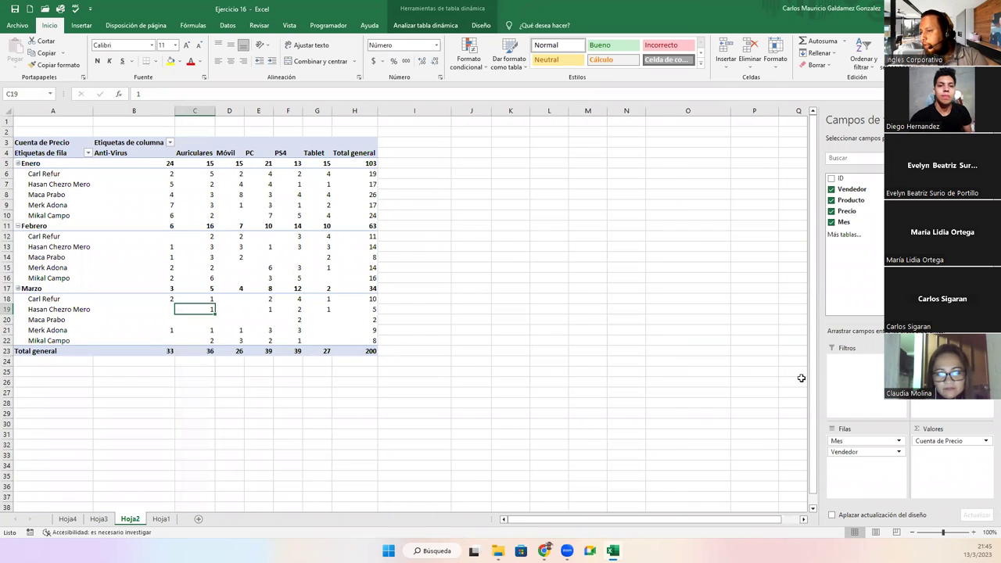
key("Delete")
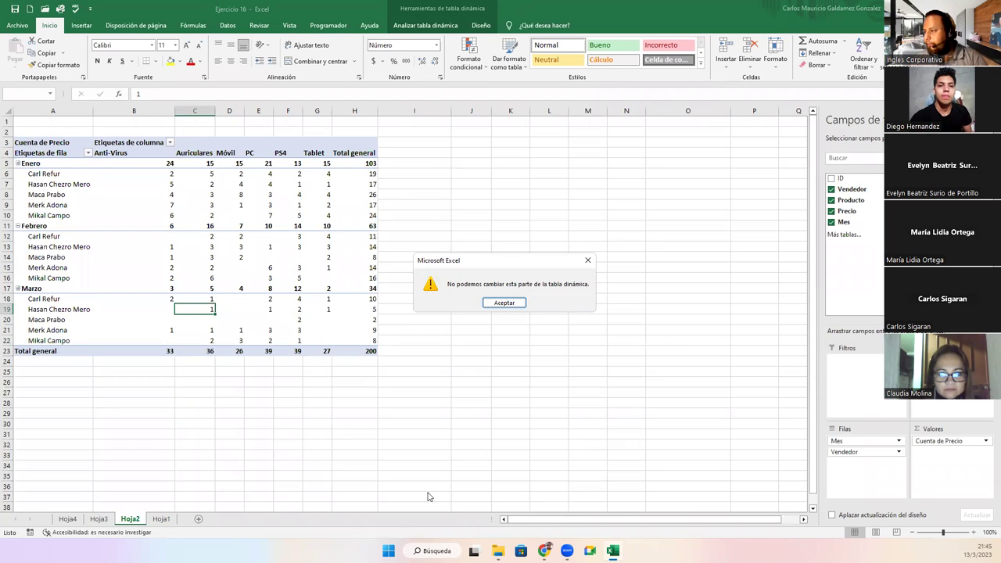
left_click(491, 303)
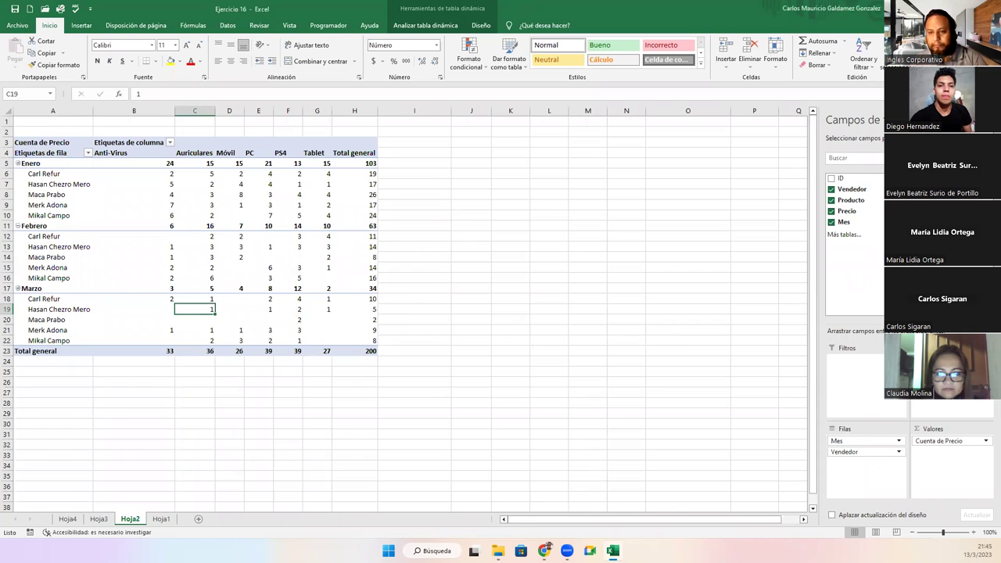
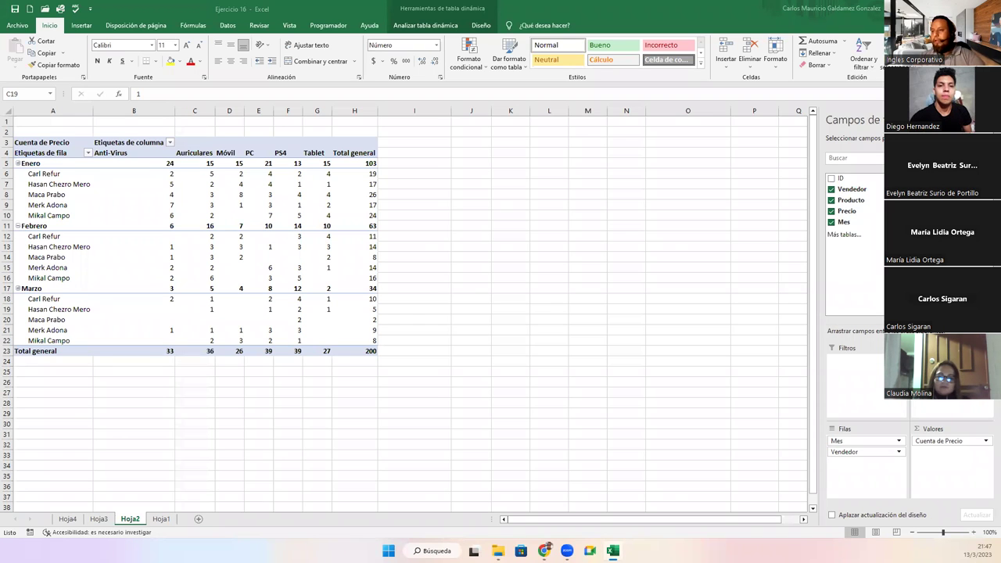
Return to the sales table on Hoja1 and select cell B18 in the Vendedor column.
left_click(162, 519)
left_click(162, 519)
left_click(78, 328)
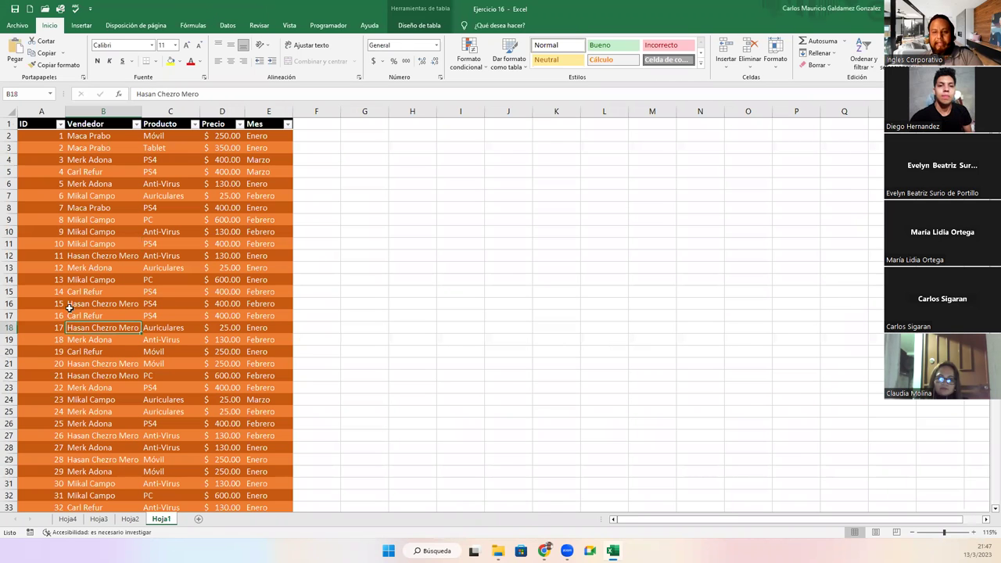